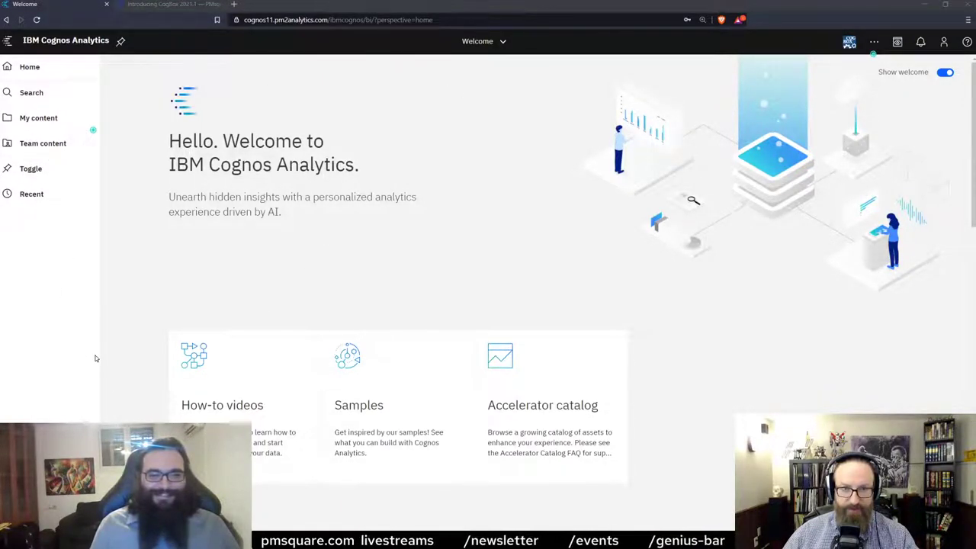
Start a new data module sourced from the GOSALES/gosales schema on the great_outdoors_sales server.
{"action": "left_click", "coordinate": [30, 443]}
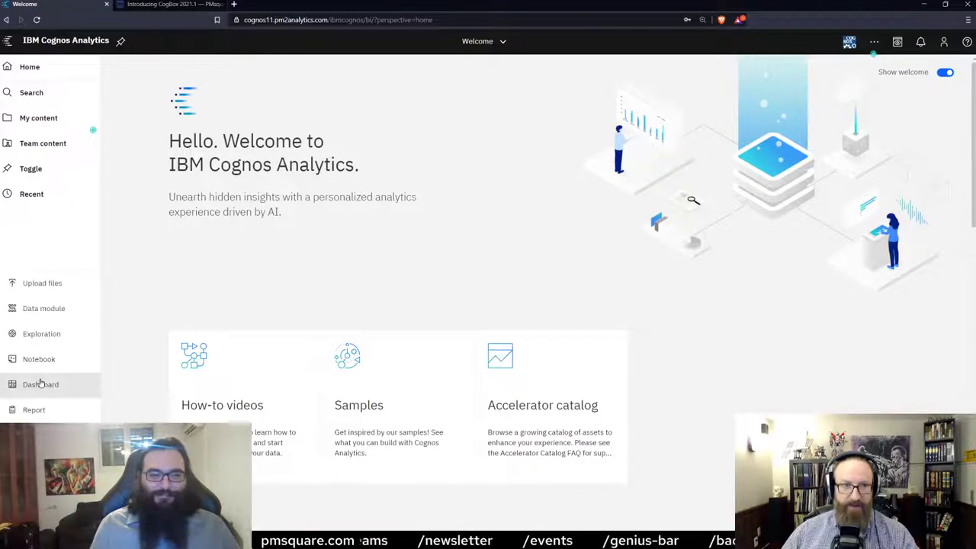
{"action": "left_click", "coordinate": [34, 309]}
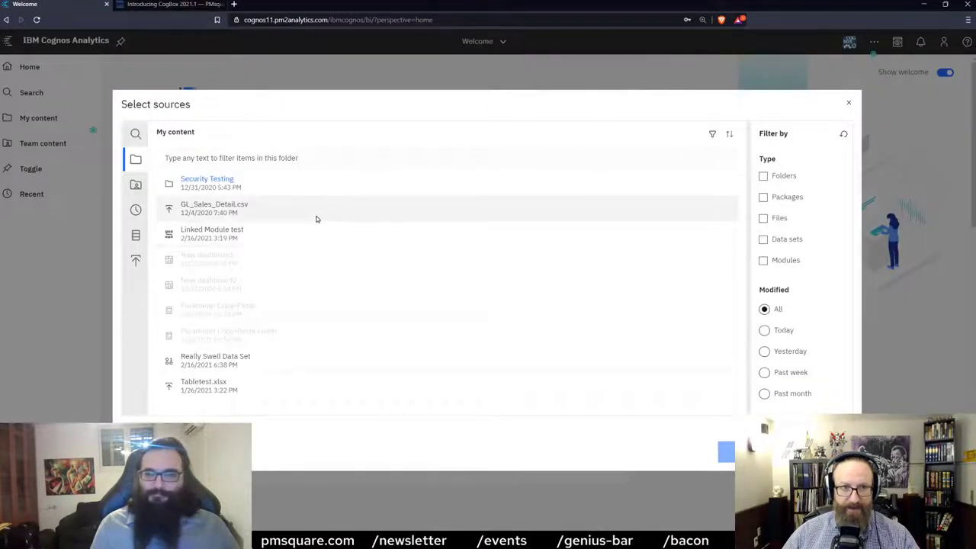
{"action": "key", "text": "ctrl+plus"}
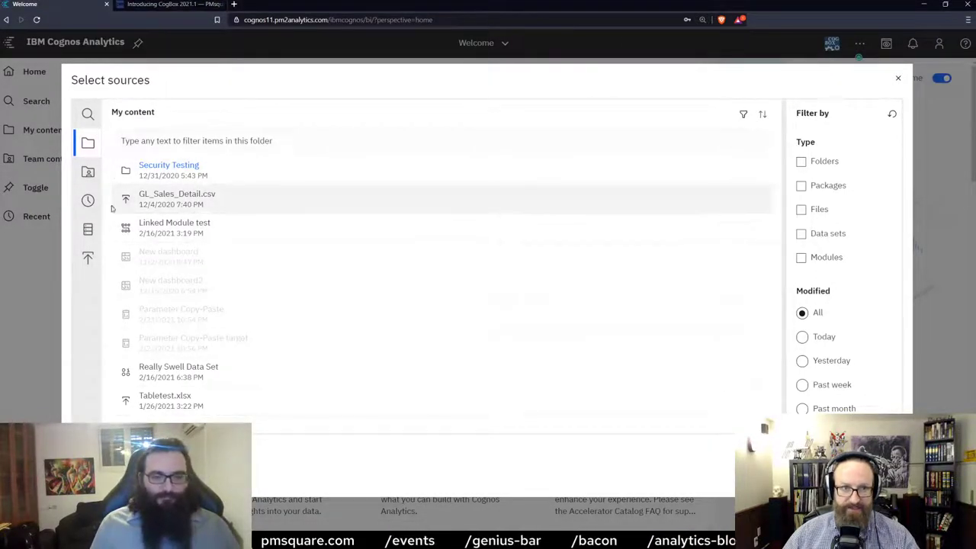
{"action": "left_click", "coordinate": [83, 232]}
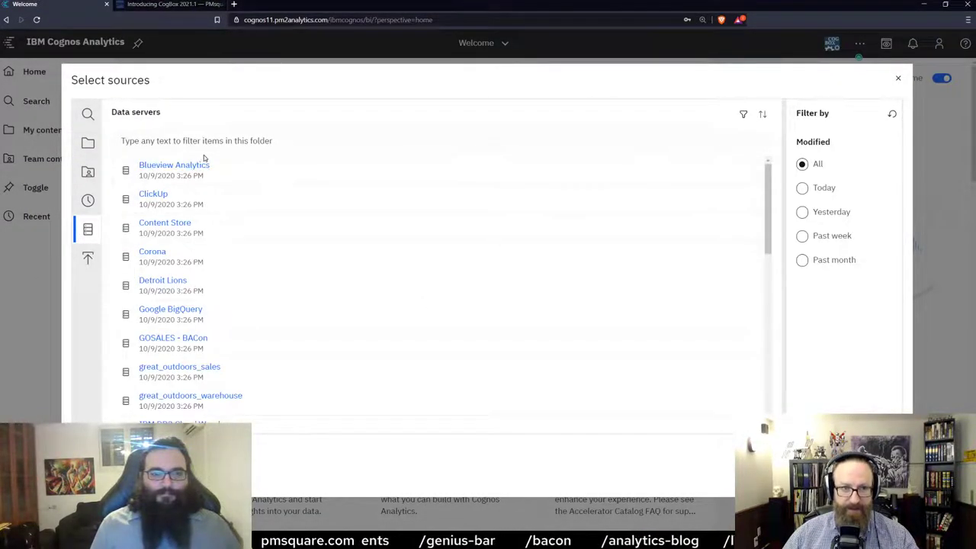
{"action": "scroll", "coordinate": [254, 275], "scroll_direction": "down", "scroll_amount": 2}
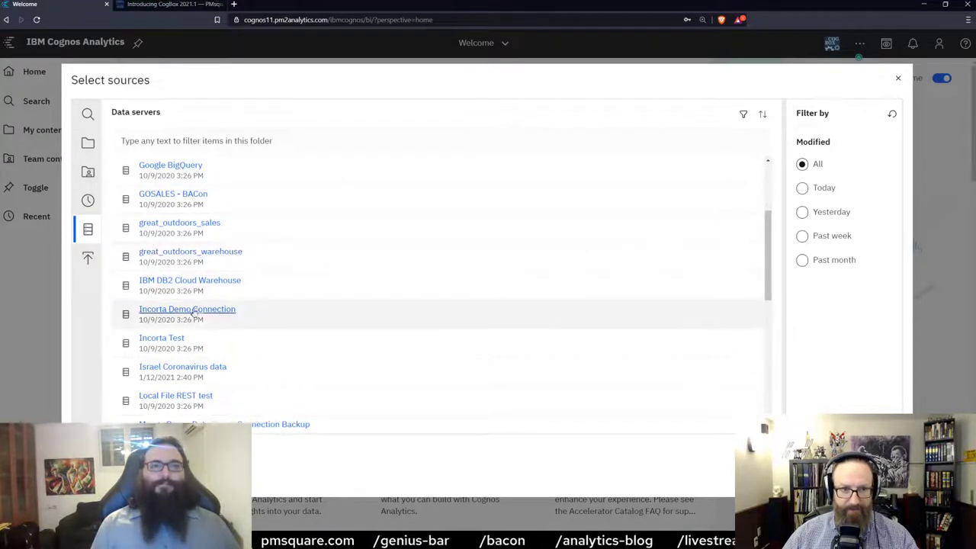
{"action": "left_click", "coordinate": [201, 224]}
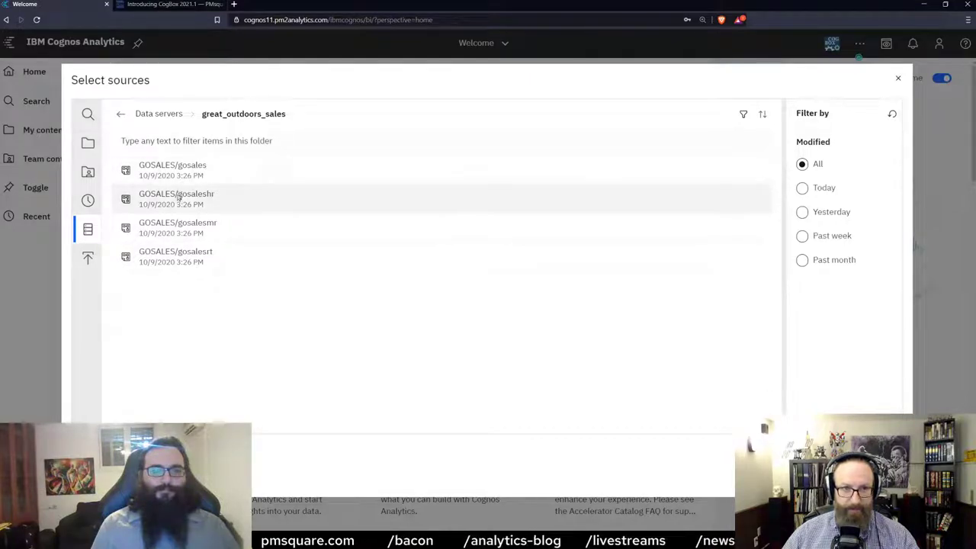
{"action": "left_click", "coordinate": [177, 180]}
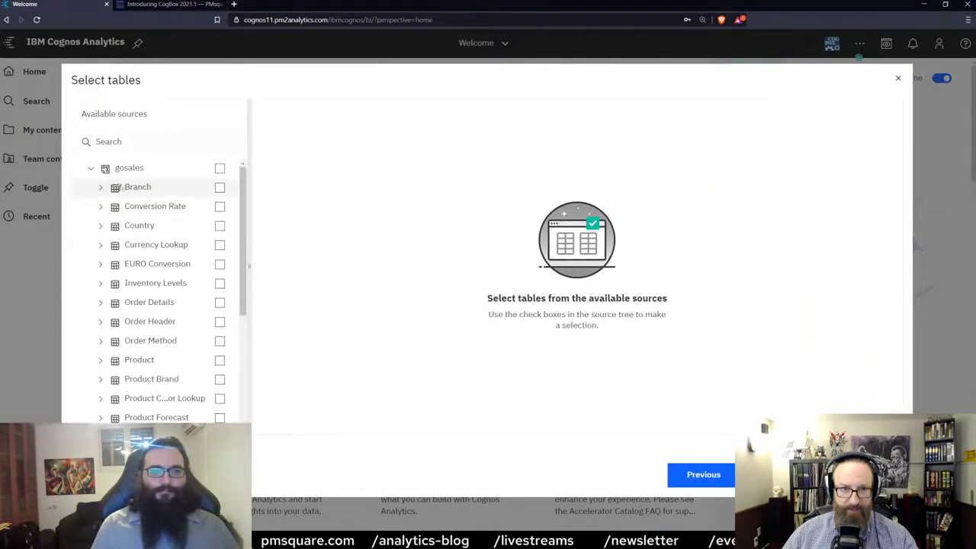
Create the data module from the Order Details and Order Header tables.
{"action": "left_click", "coordinate": [220, 302]}
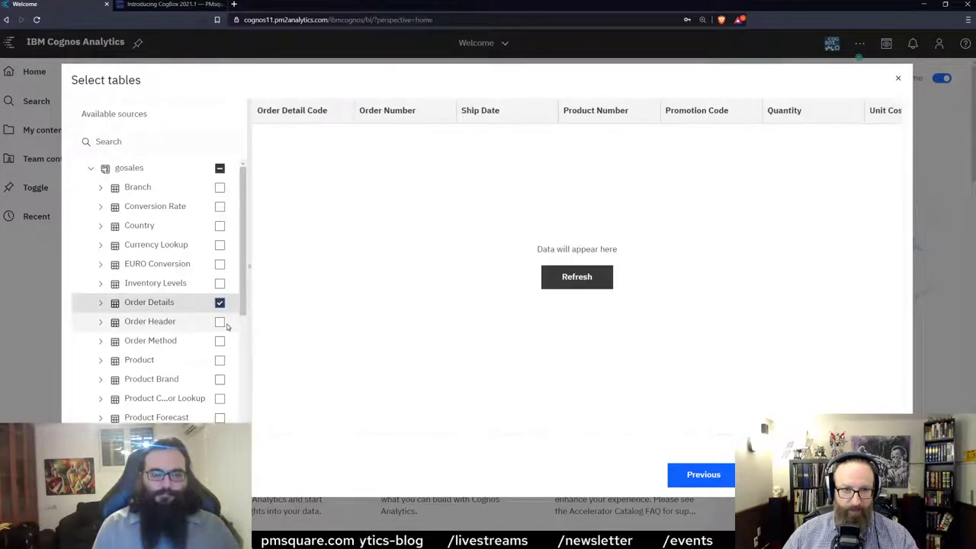
{"action": "left_click", "coordinate": [220, 321]}
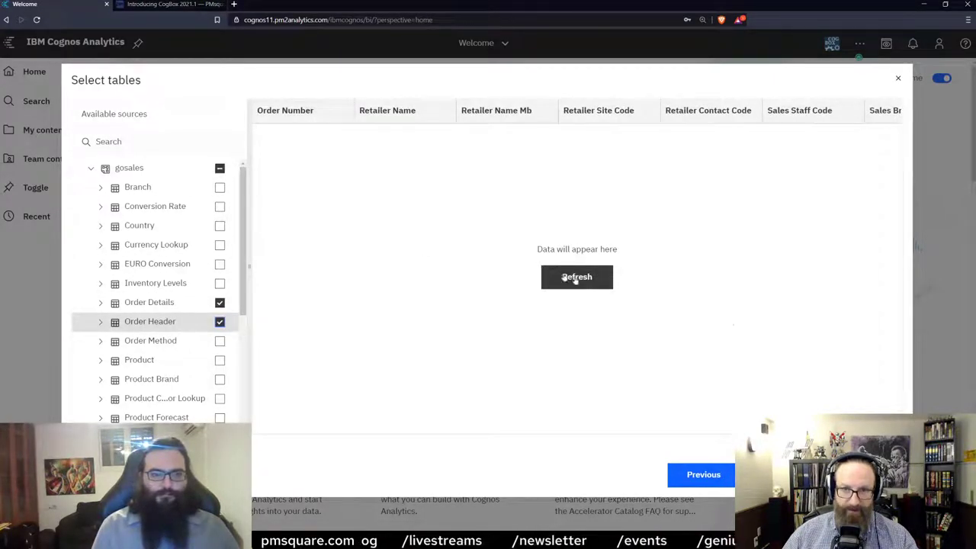
{"action": "left_click", "coordinate": [769, 474]}
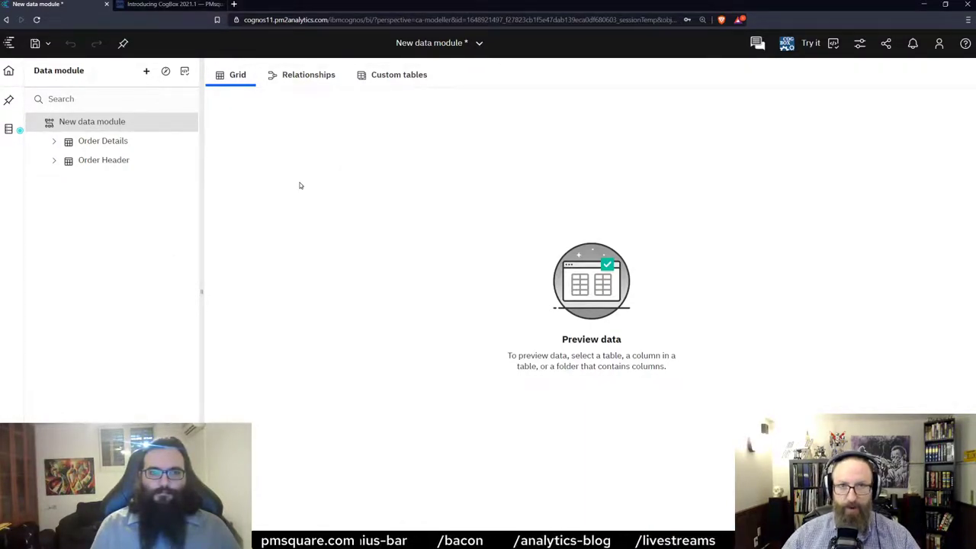
In the Relationships diagram, start a new relationship from Order Details.
{"action": "left_click", "coordinate": [171, 151]}
{"action": "left_click", "coordinate": [286, 81]}
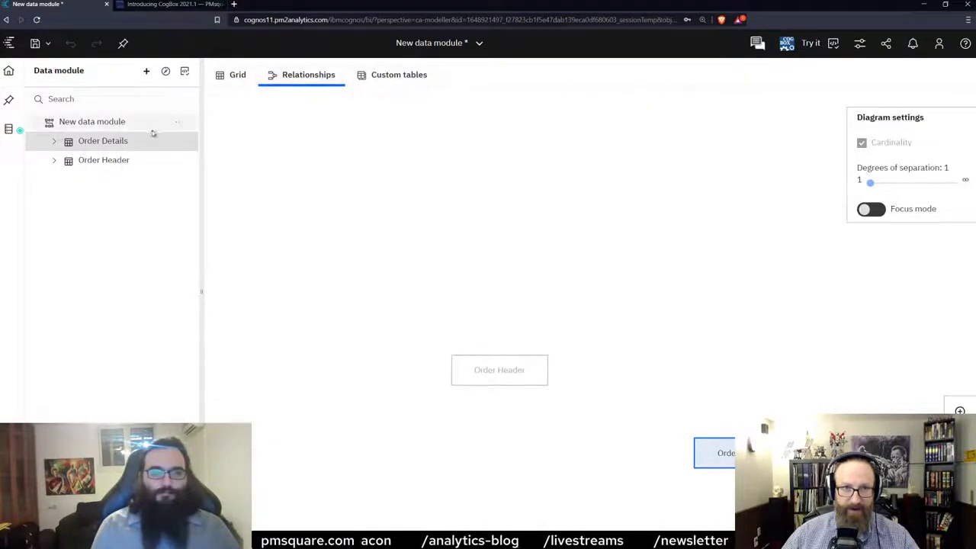
{"action": "left_click", "coordinate": [179, 143]}
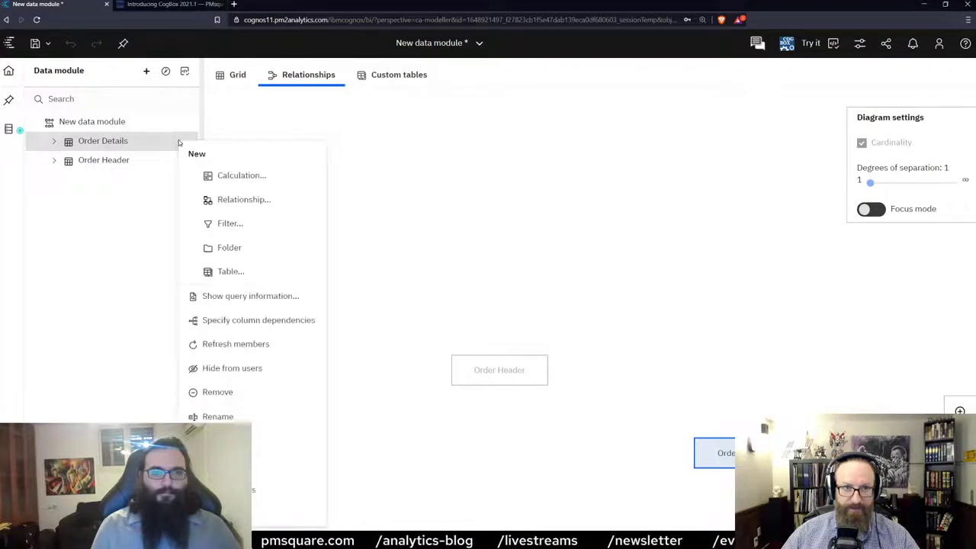
{"action": "left_click", "coordinate": [235, 199]}
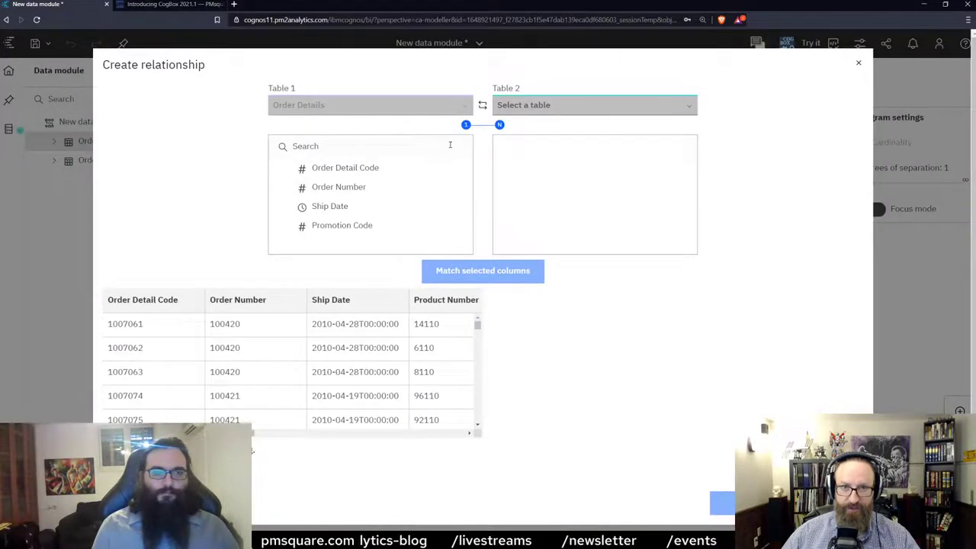
Join Order Details to Order Header on Order Number as a many-to-one relationship.
{"action": "left_click", "coordinate": [538, 107]}
{"action": "left_click", "coordinate": [564, 160]}
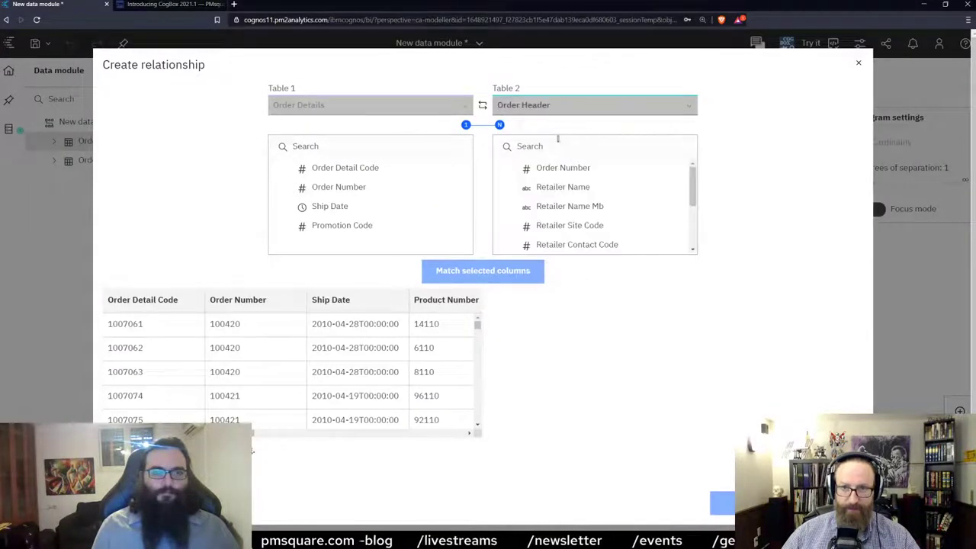
{"action": "left_click", "coordinate": [431, 186]}
{"action": "left_click", "coordinate": [564, 167]}
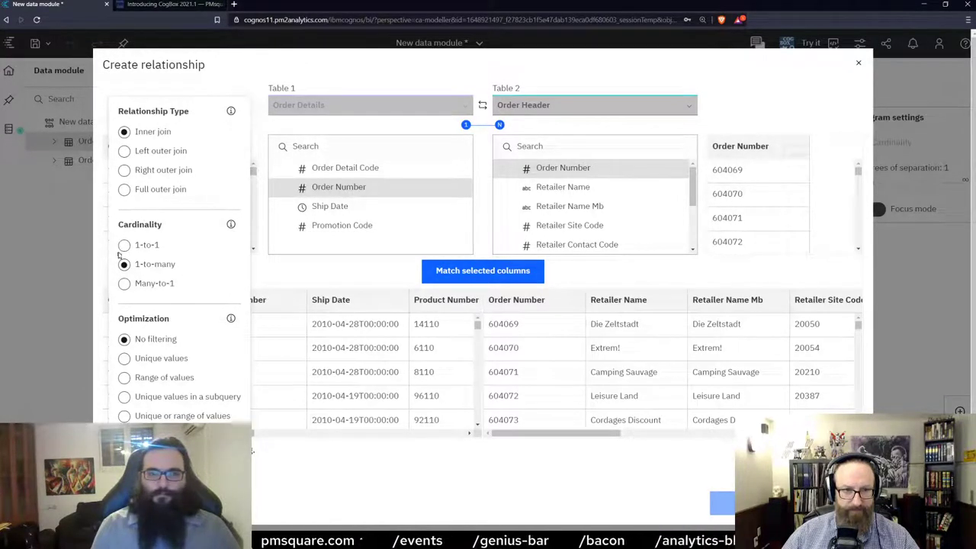
{"action": "left_click", "coordinate": [125, 283]}
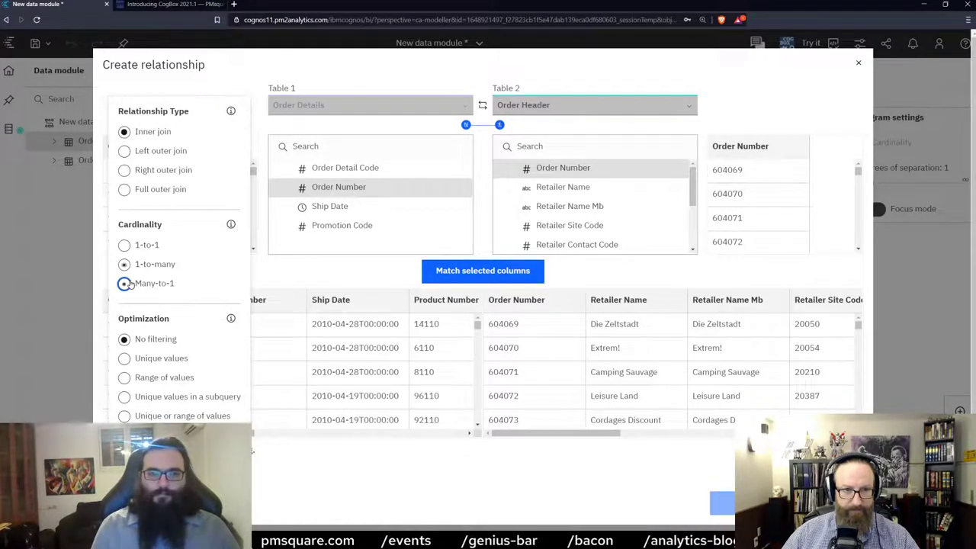
{"action": "left_click", "coordinate": [472, 280]}
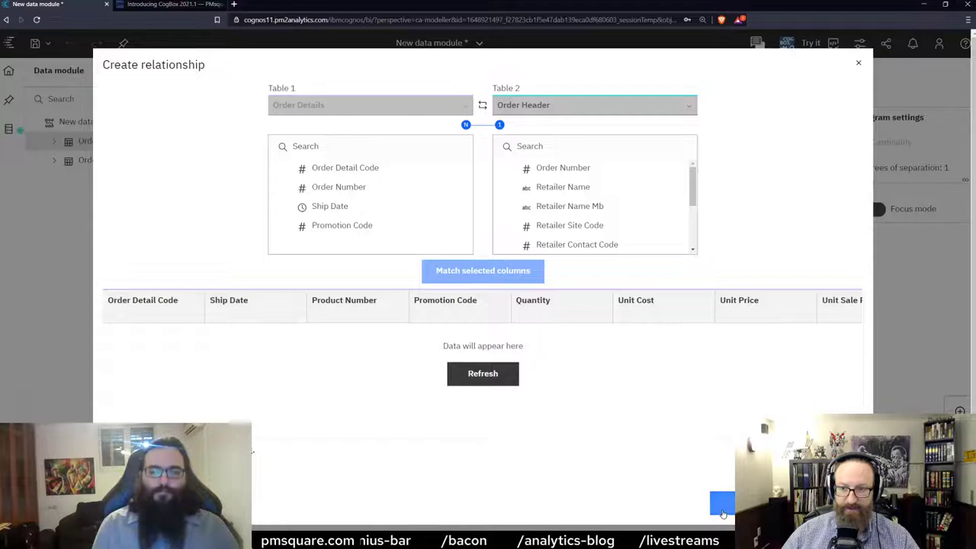
{"action": "key", "text": "Return"}
Arrange the diagram with Order Details directly beneath Order Header, then go to Custom tables.
{"action": "left_click_drag", "start_coordinate": [498, 370], "coordinate": [483, 291]}
{"action": "left_click_drag", "start_coordinate": [722, 452], "coordinate": [479, 396]}
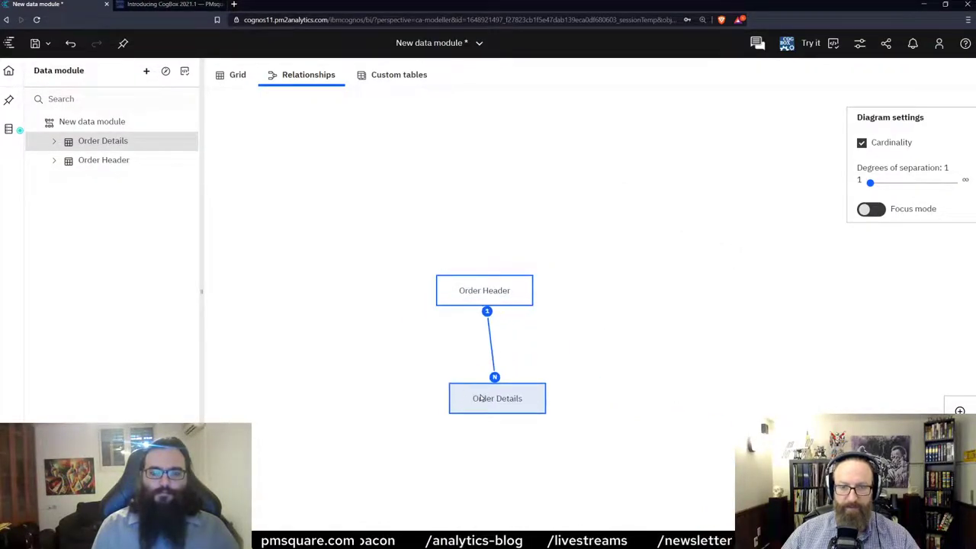
{"action": "left_click_drag", "start_coordinate": [464, 290], "coordinate": [474, 292]}
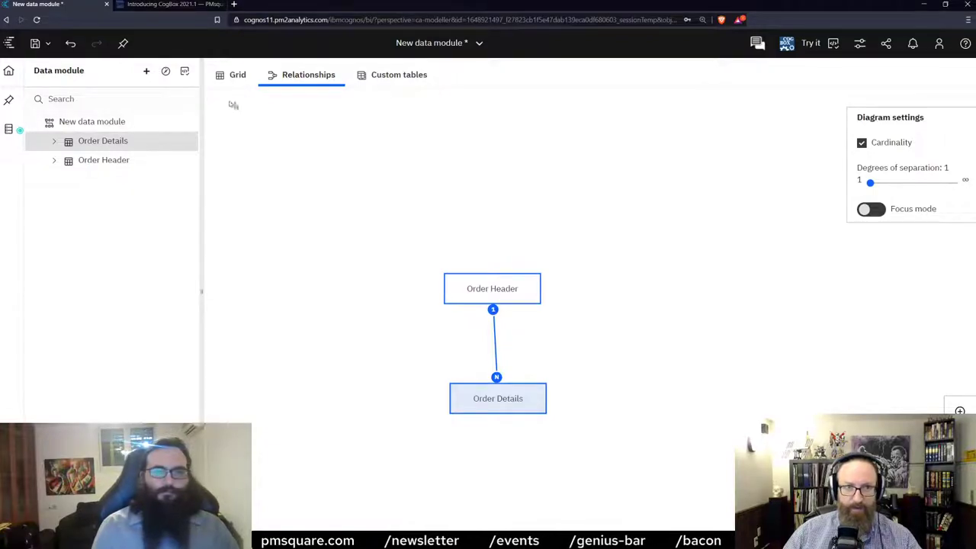
{"action": "left_click", "coordinate": [396, 80]}
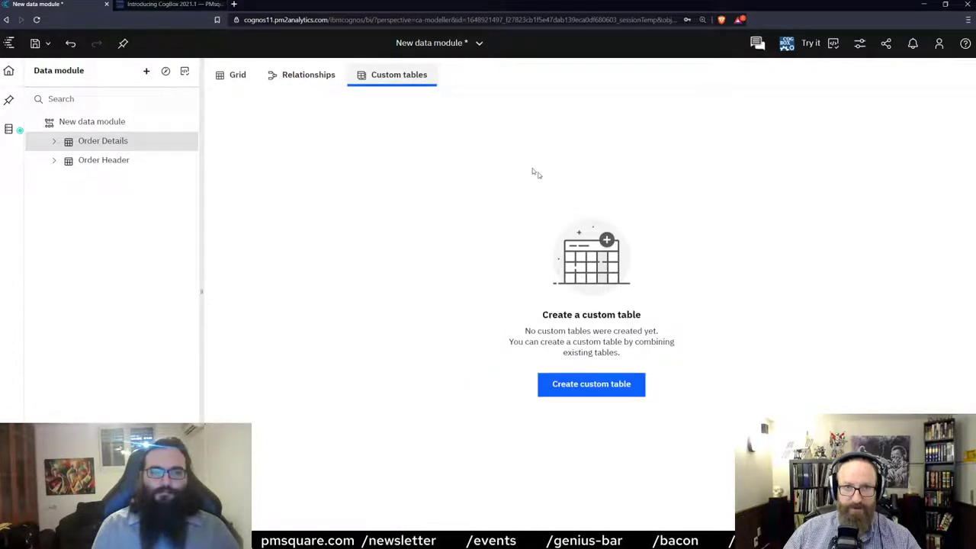
Begin a custom table as a view of tables combining Order Details and Order Header.
{"action": "left_click", "coordinate": [590, 384]}
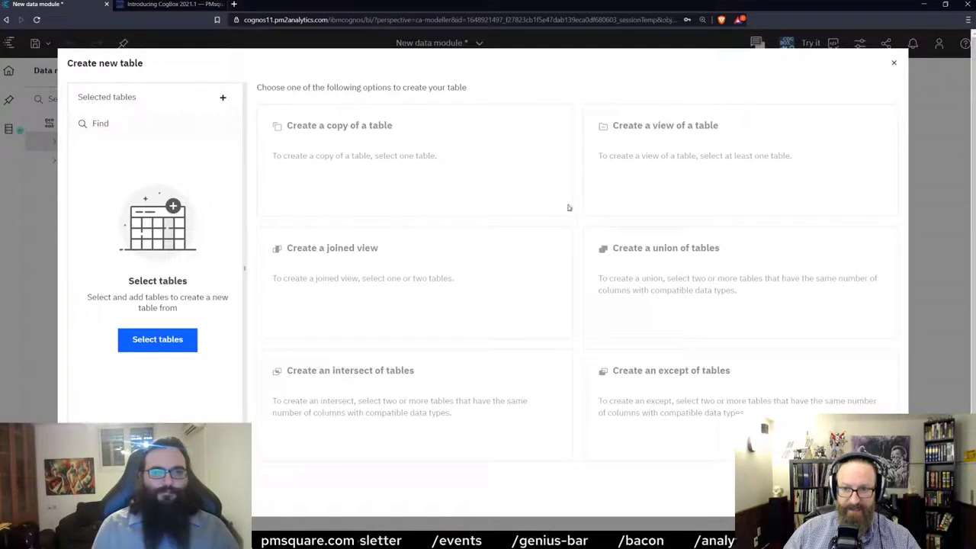
{"action": "left_click", "coordinate": [221, 100]}
{"action": "left_click", "coordinate": [208, 147]}
{"action": "left_click", "coordinate": [208, 166]}
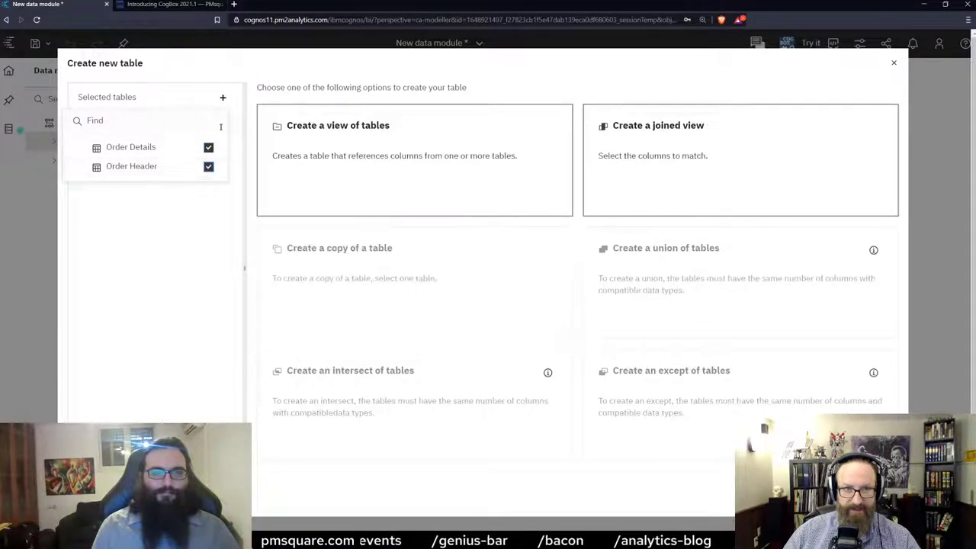
{"action": "left_click", "coordinate": [414, 155]}
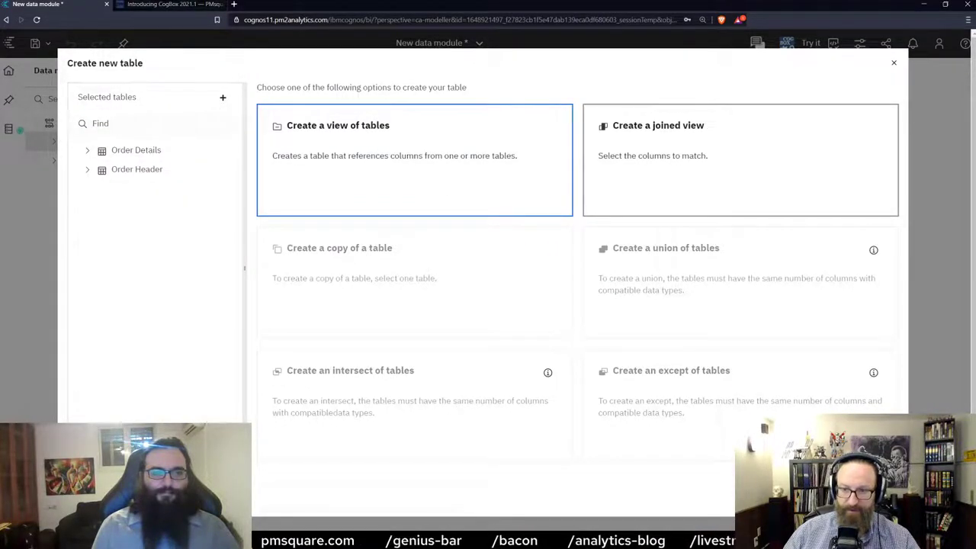
{"action": "double_click", "coordinate": [441, 174]}
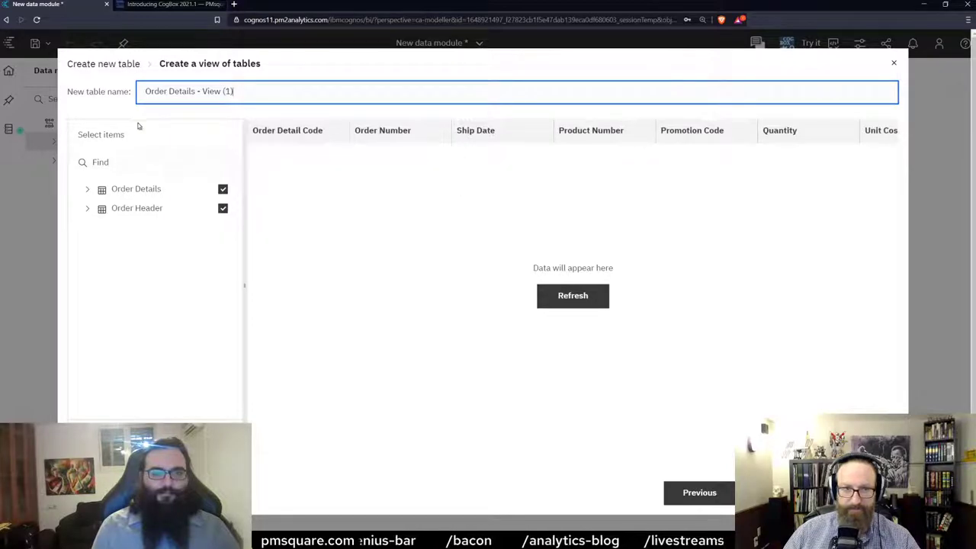
Name the new view 'Sales Fact' and finish creating it.
{"action": "left_click_drag", "start_coordinate": [233, 91], "coordinate": [69, 89]}
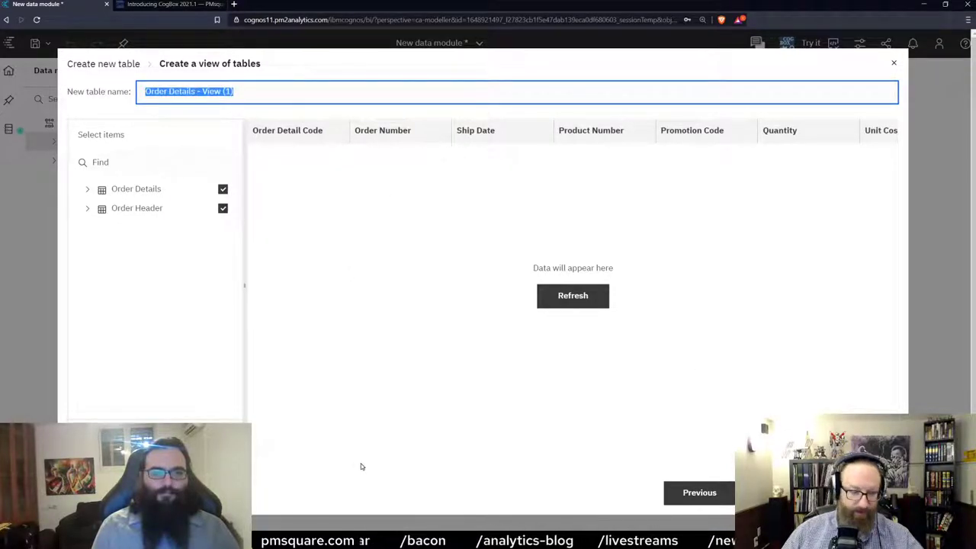
{"action": "type", "text": "Sales Fact"}
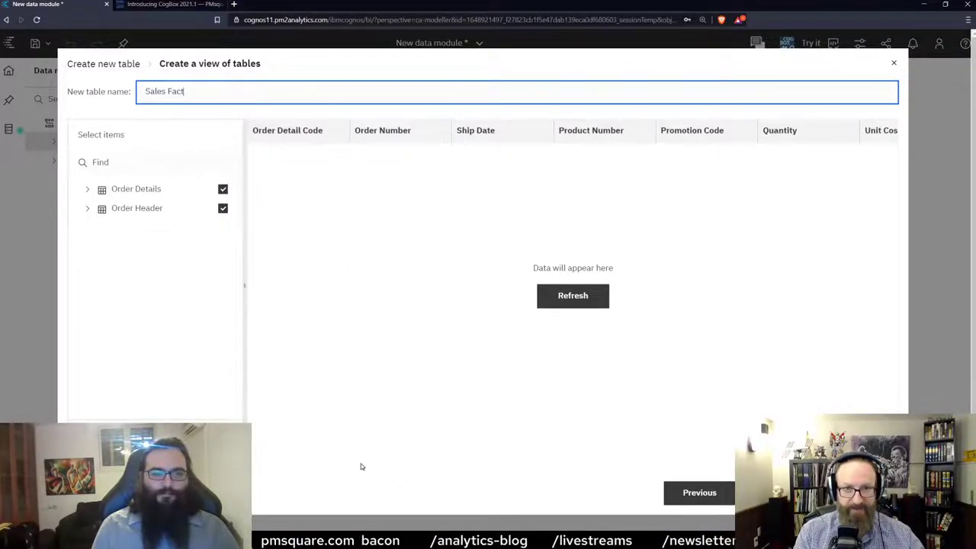
{"action": "left_click", "coordinate": [816, 491]}
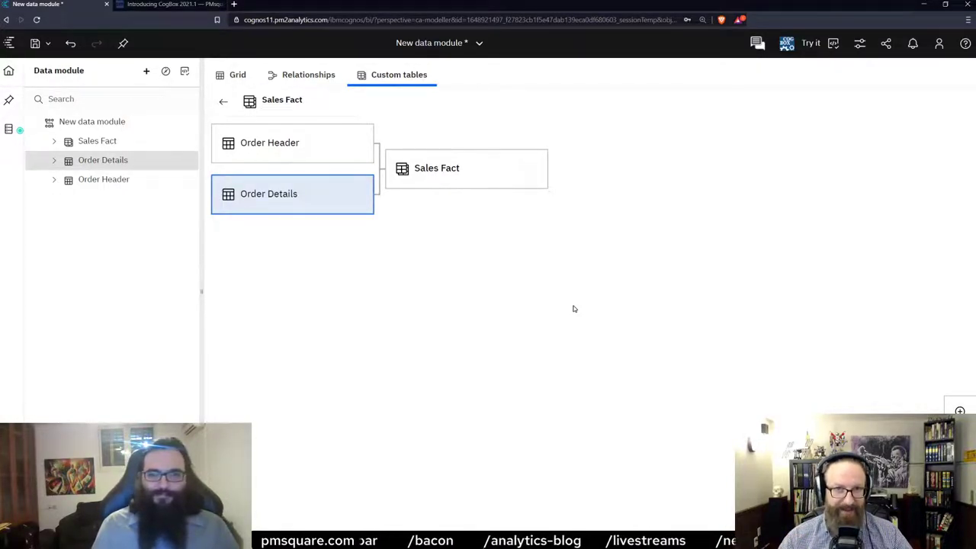
{"action": "left_click", "coordinate": [470, 163]}
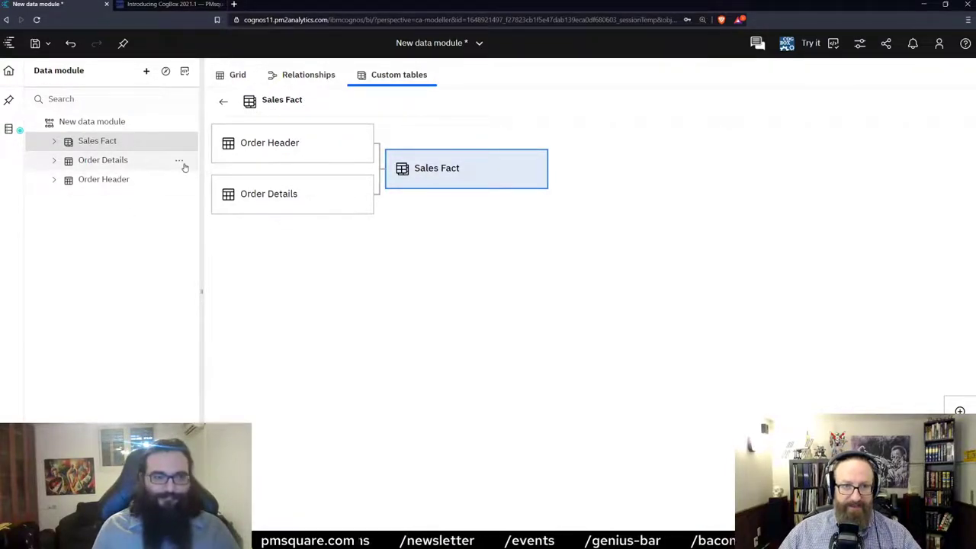
Copy Order Details and paste it into the data module as 'Order Details - Copy (1)'.
{"action": "left_click", "coordinate": [181, 163]}
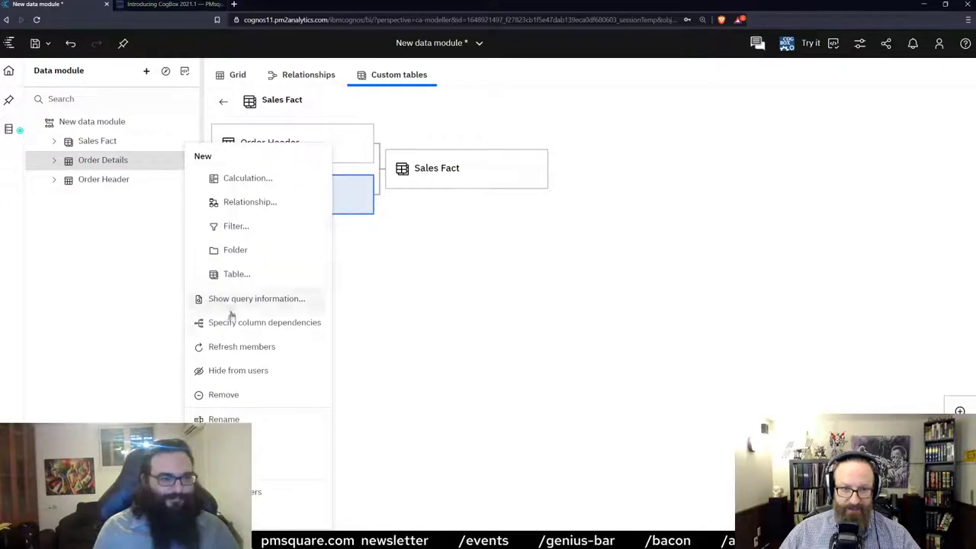
{"action": "left_click", "coordinate": [130, 159]}
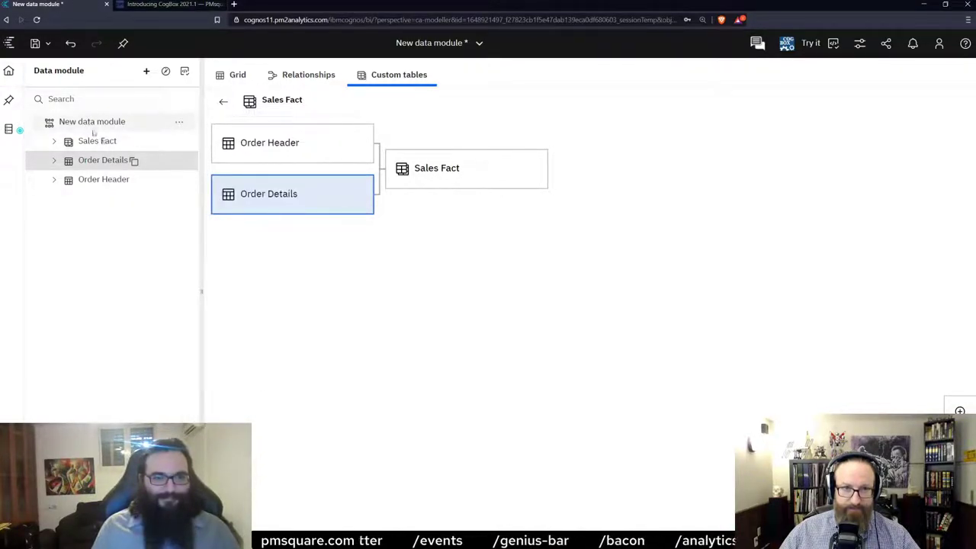
{"action": "left_click", "coordinate": [180, 124]}
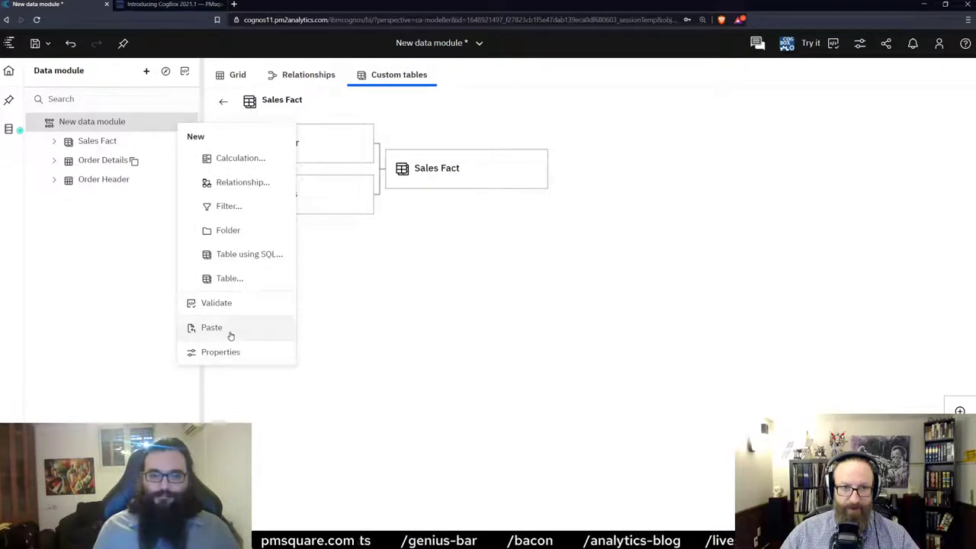
{"action": "left_click", "coordinate": [229, 330]}
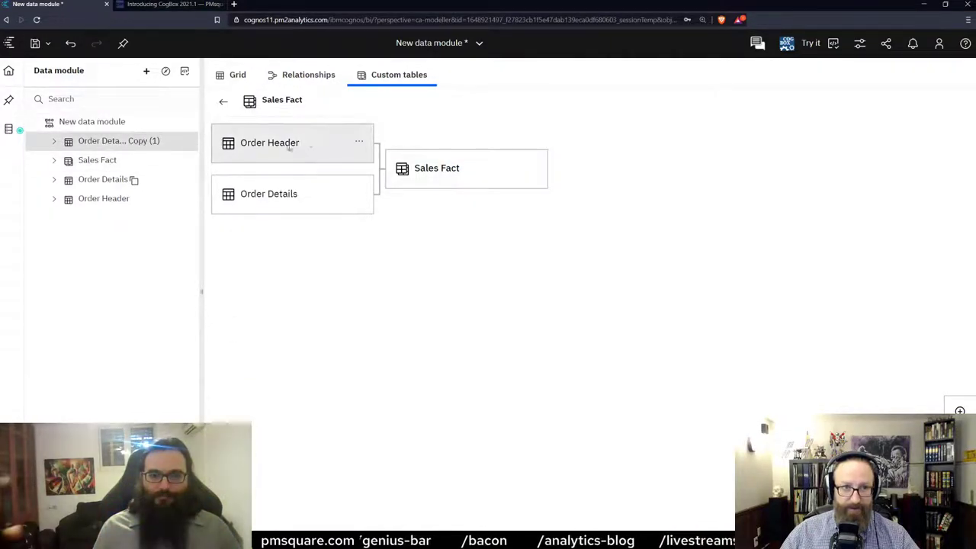
{"action": "left_click", "coordinate": [114, 140]}
{"action": "left_click_drag", "start_coordinate": [199, 146], "coordinate": [237, 146]}
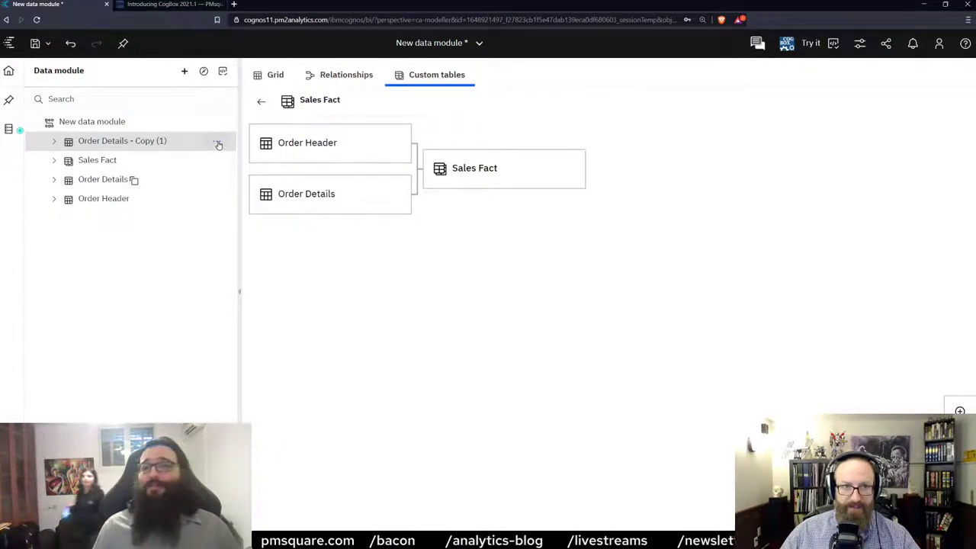
{"action": "left_click", "coordinate": [218, 141]}
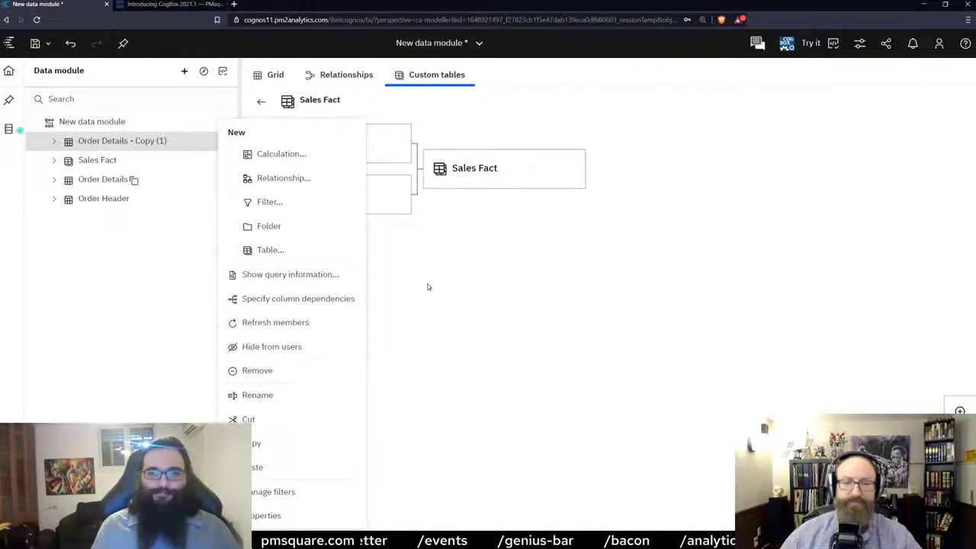
Label the copied table 'Order Details B' and change its identifier to ORDER_DETAILS_B.
{"action": "left_click", "coordinate": [267, 518]}
{"action": "left_click_drag", "start_coordinate": [962, 138], "coordinate": [799, 144]}
{"action": "type", "text": "Oreder"}
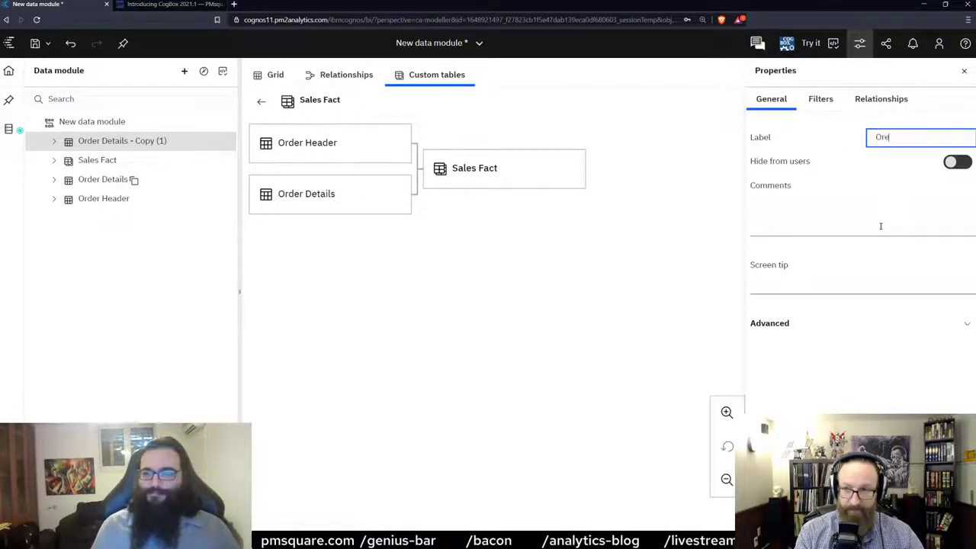
{"action": "key", "text": "BackSpace"}
{"action": "key", "text": "BackSpace"}
{"action": "key", "text": "BackSpace"}
{"action": "type", "text": "rde"}
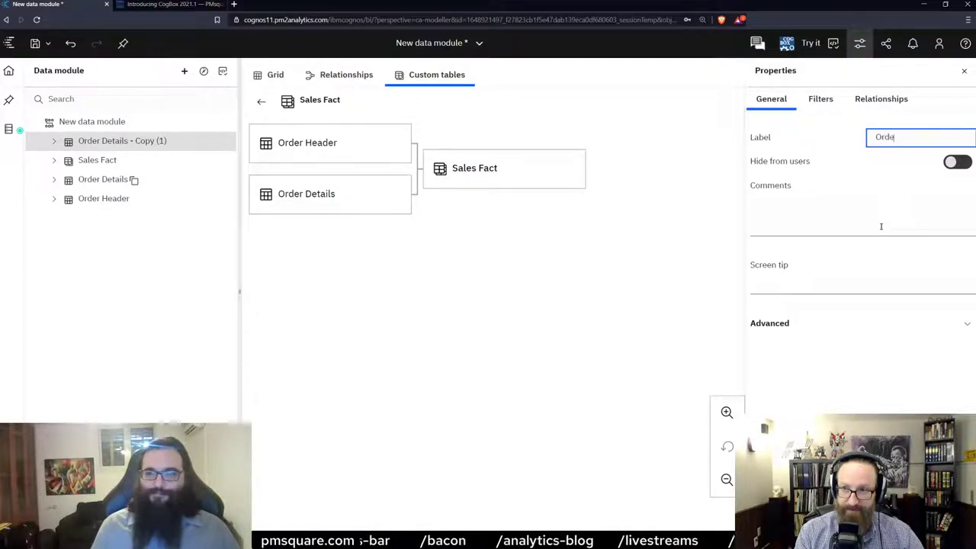
{"action": "type", "text": "r Details B"}
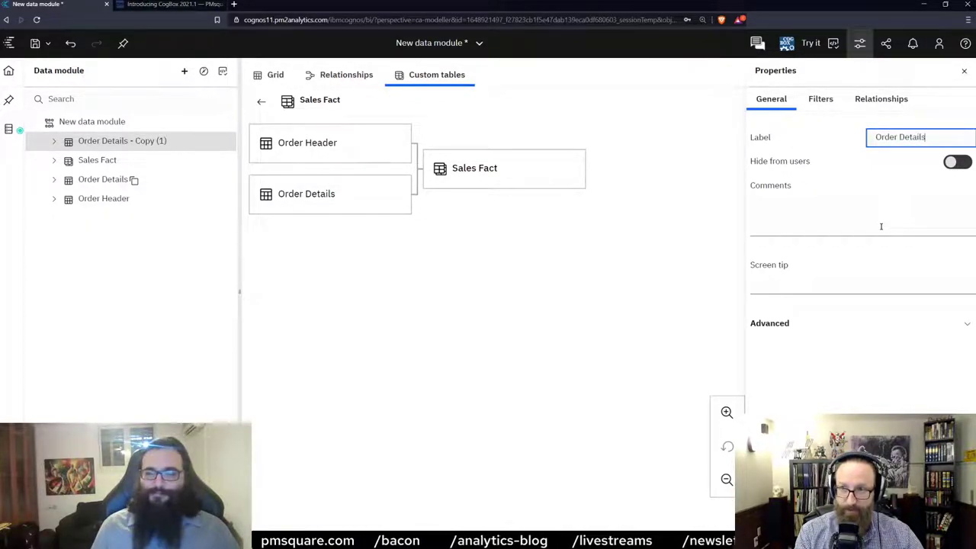
{"action": "left_click", "coordinate": [782, 329]}
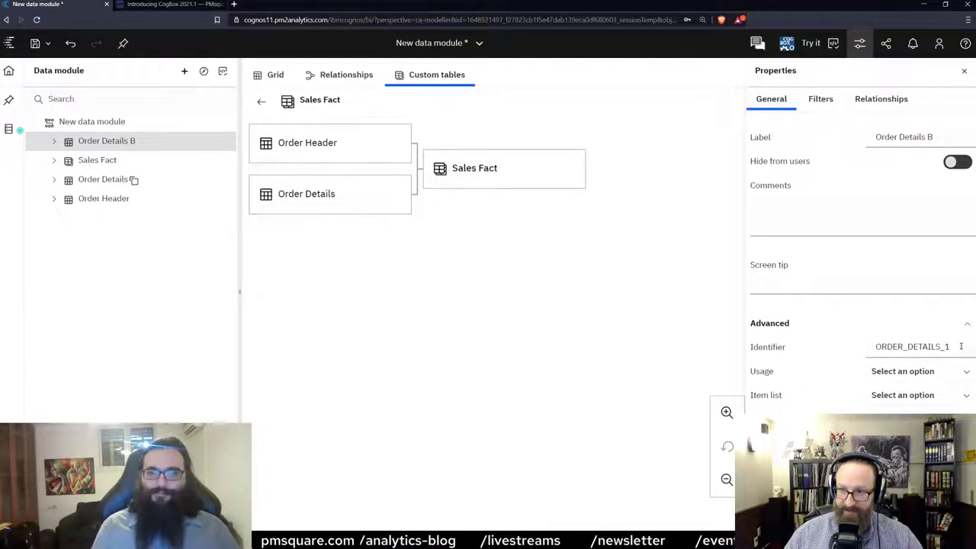
{"action": "mouse_move", "coordinate": [953, 347]}
{"action": "left_mouse_down"}
{"action": "mouse_move", "coordinate": [922, 347]}
{"action": "mouse_move", "coordinate": [943, 346]}
{"action": "left_mouse_up"}
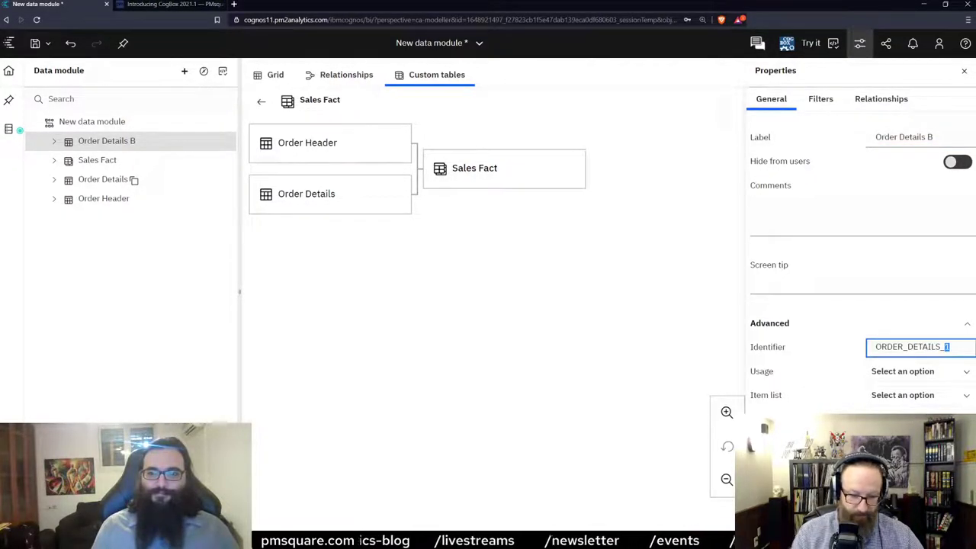
{"action": "type", "text": "B"}
{"action": "left_click", "coordinate": [475, 289]}
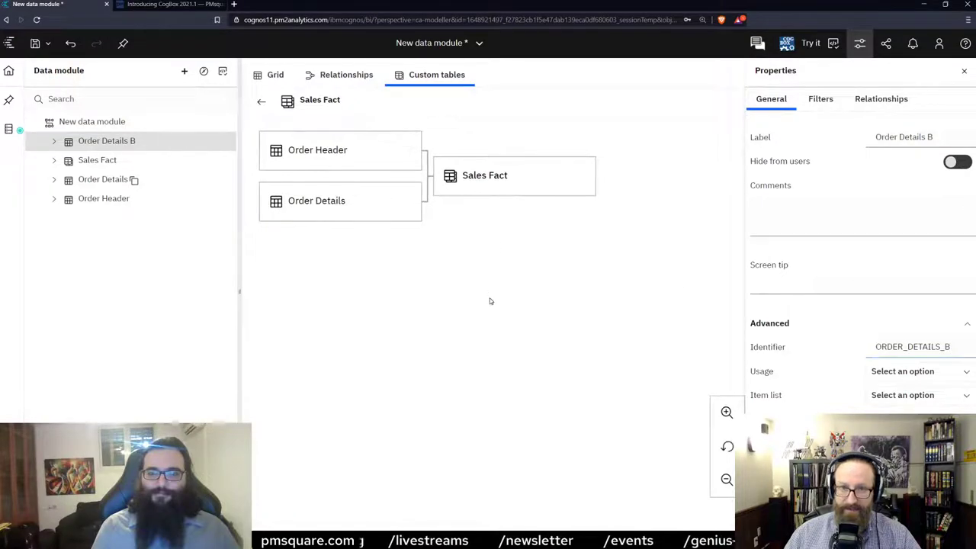
{"action": "left_click", "coordinate": [964, 74]}
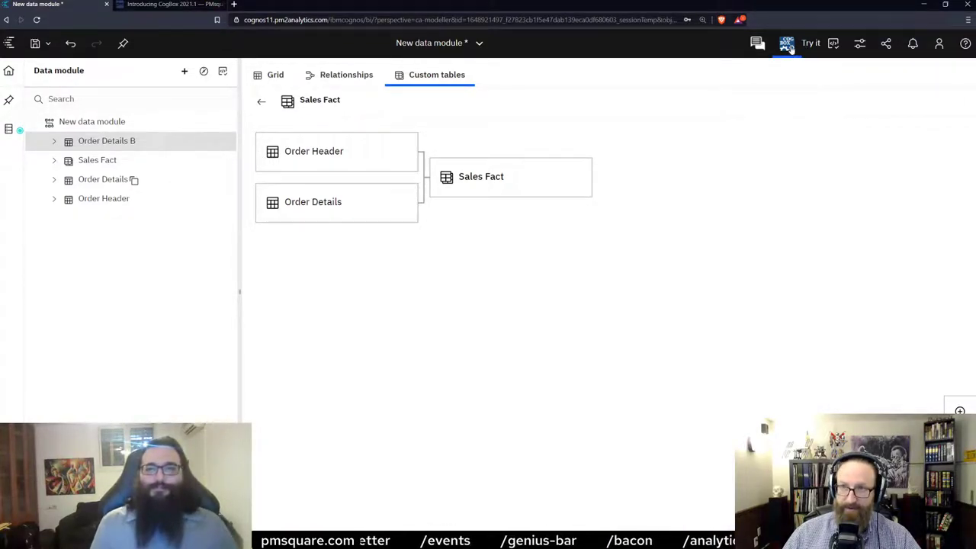
Open the Query Editor from the CogBox toolbar menu.
{"action": "left_click", "coordinate": [790, 47]}
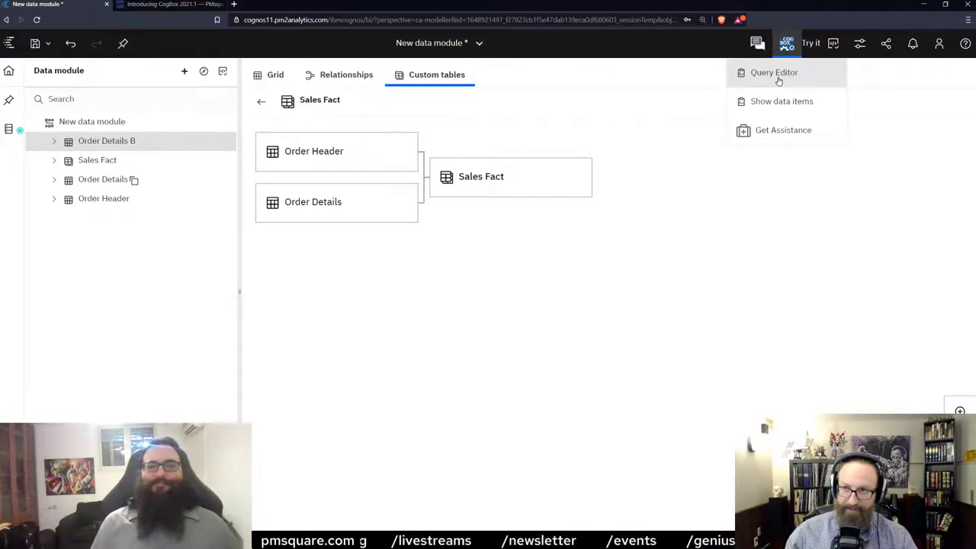
{"action": "left_click", "coordinate": [778, 80]}
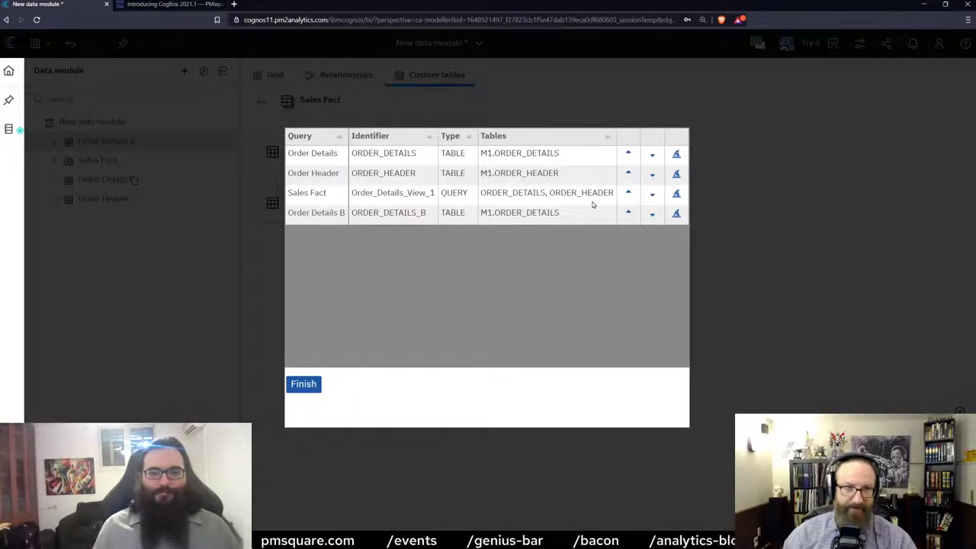
Replace ORDER_DETAILS with ORDER_DETAILS_B as the Sales Fact query's first source table.
{"action": "left_click", "coordinate": [579, 197]}
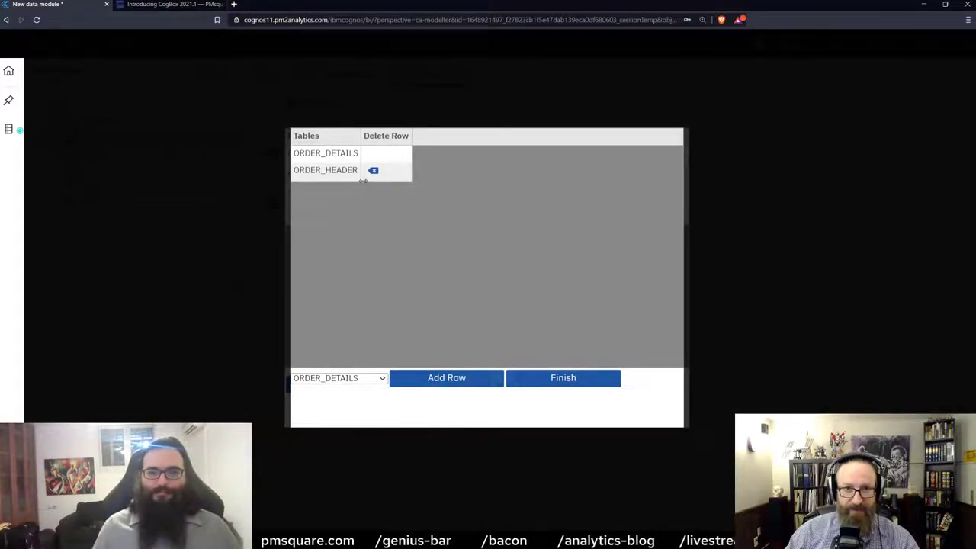
{"action": "left_click", "coordinate": [315, 156]}
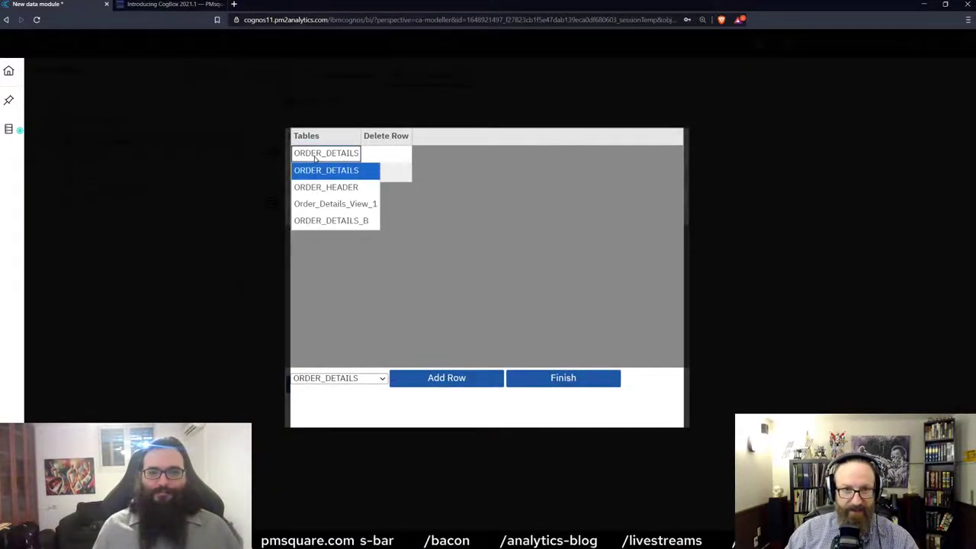
{"action": "left_click", "coordinate": [326, 221]}
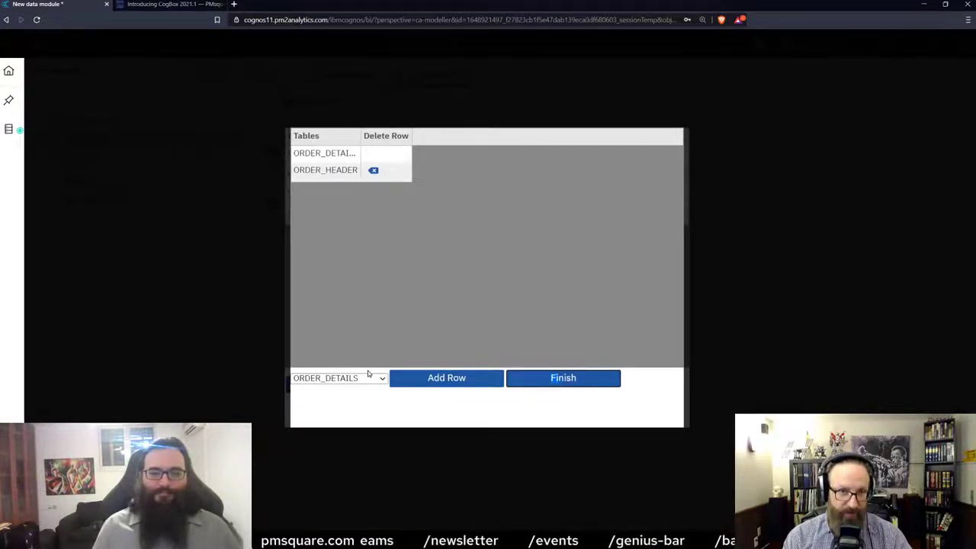
{"action": "left_click", "coordinate": [550, 388]}
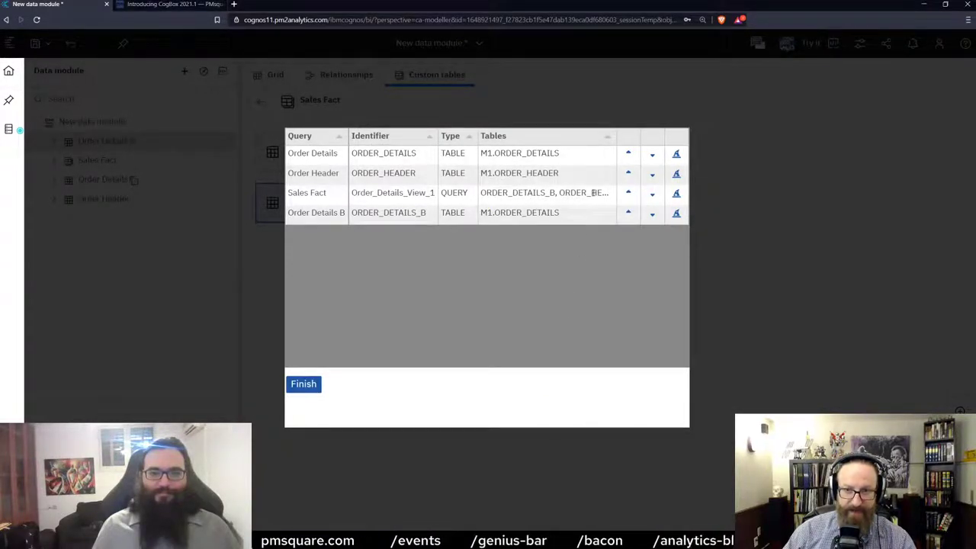
Close the Query Editor, leaving Sales Fact built from Order Header and Order Details B.
{"action": "left_click", "coordinate": [306, 386]}
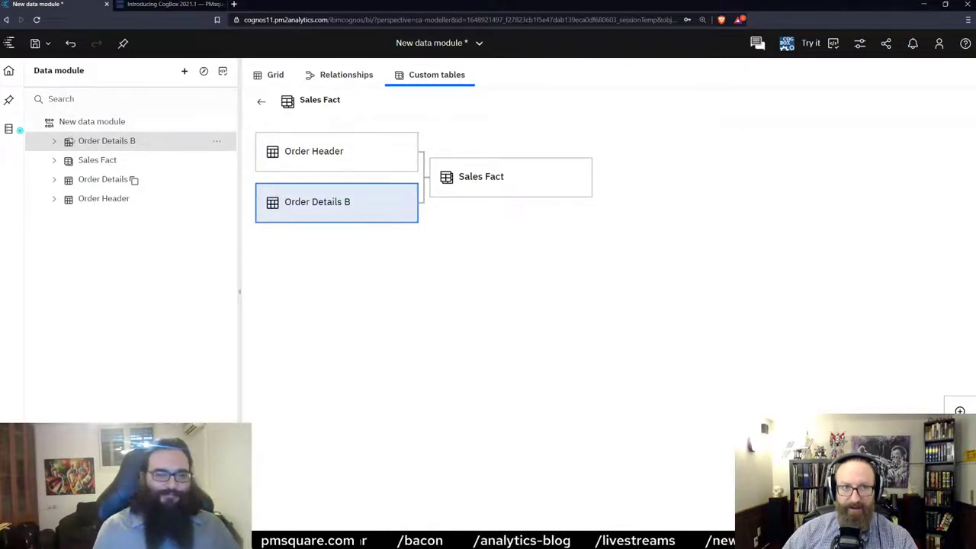
Expand Order Details B to list its columns, Order Detail Code through Unit Sale Price.
{"action": "left_click", "coordinate": [51, 144]}
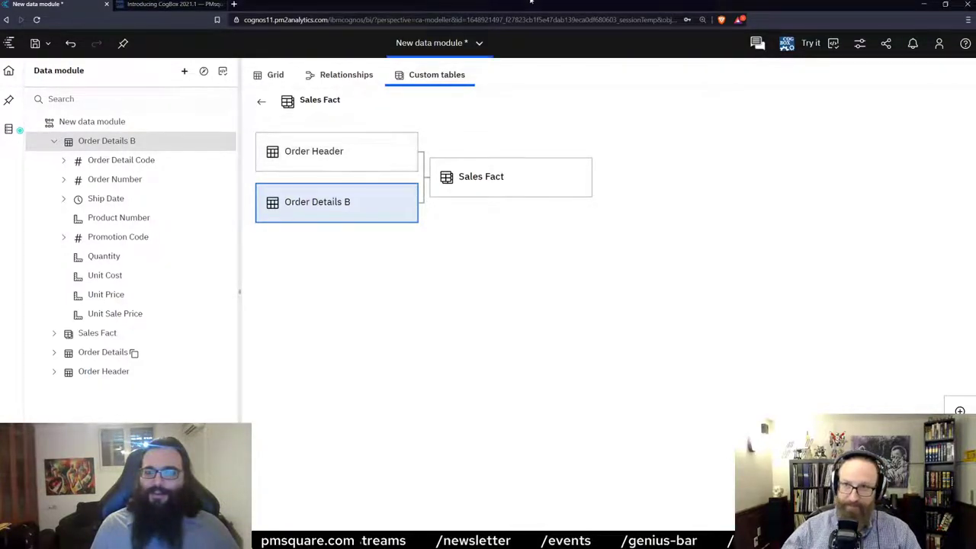
Bring up the Query Editor from the CogBox toolbar to view Sales Fact's source tables.
{"action": "left_click", "coordinate": [787, 42]}
{"action": "left_click", "coordinate": [773, 72]}
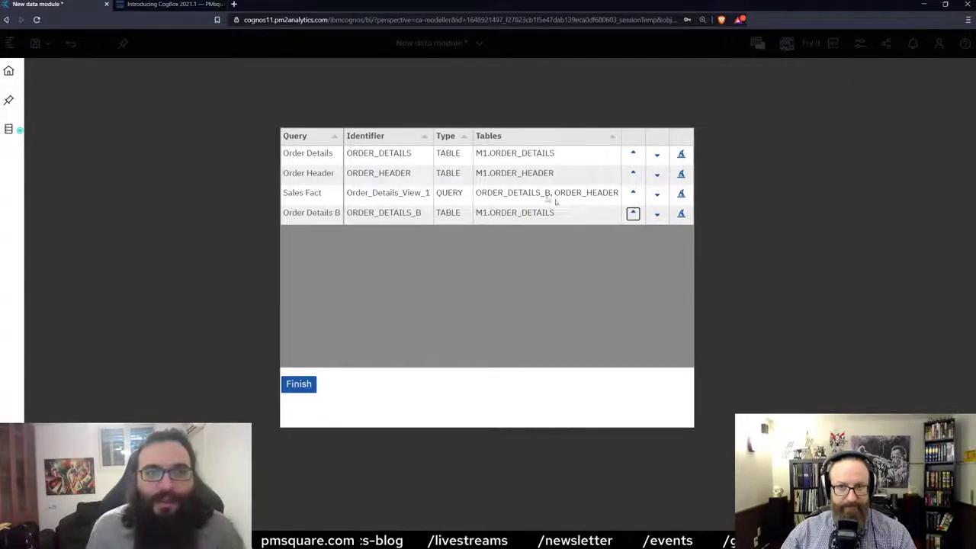
Finish the query editor, attempt Undo, then reload the browser page after the render failure.
{"action": "left_click", "coordinate": [307, 378]}
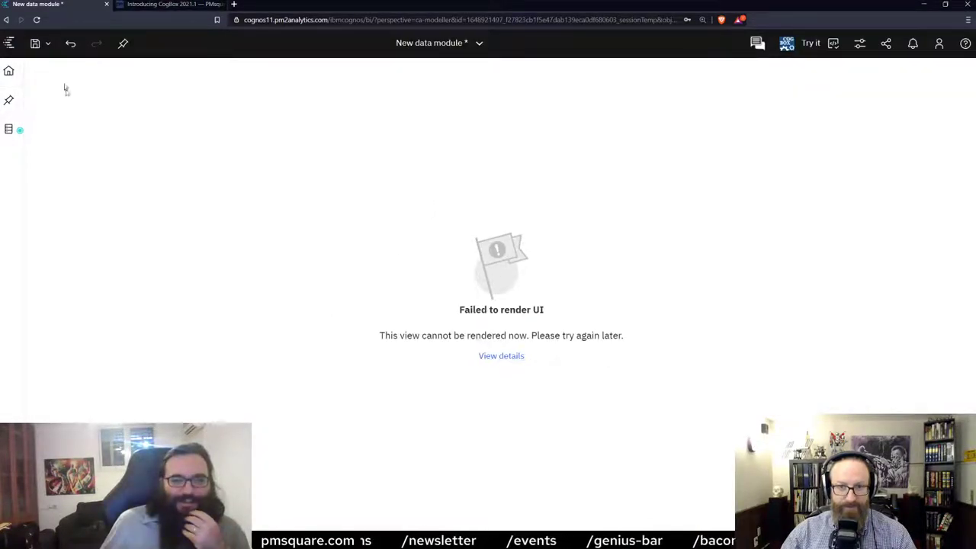
{"action": "left_click", "coordinate": [71, 46]}
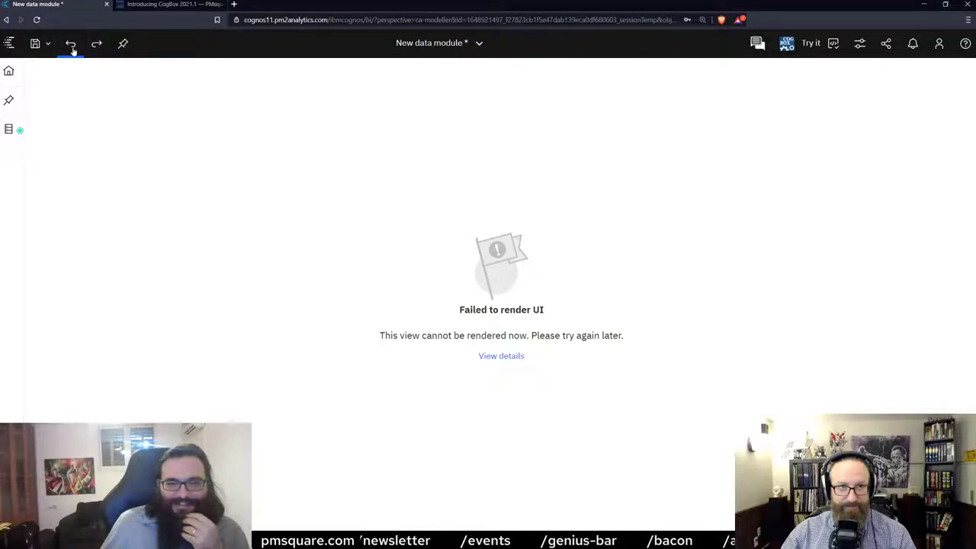
{"action": "right_click", "coordinate": [66, 5]}
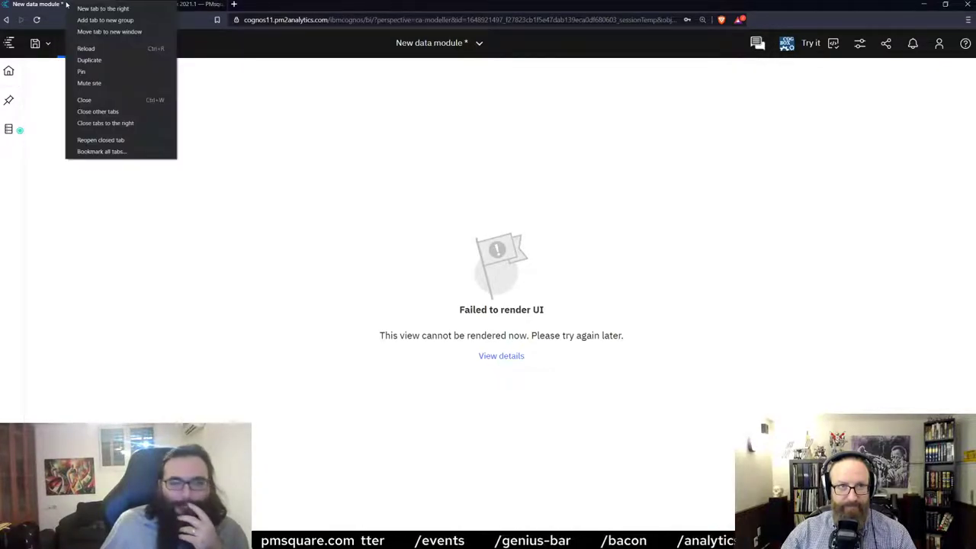
{"action": "left_click", "coordinate": [89, 48]}
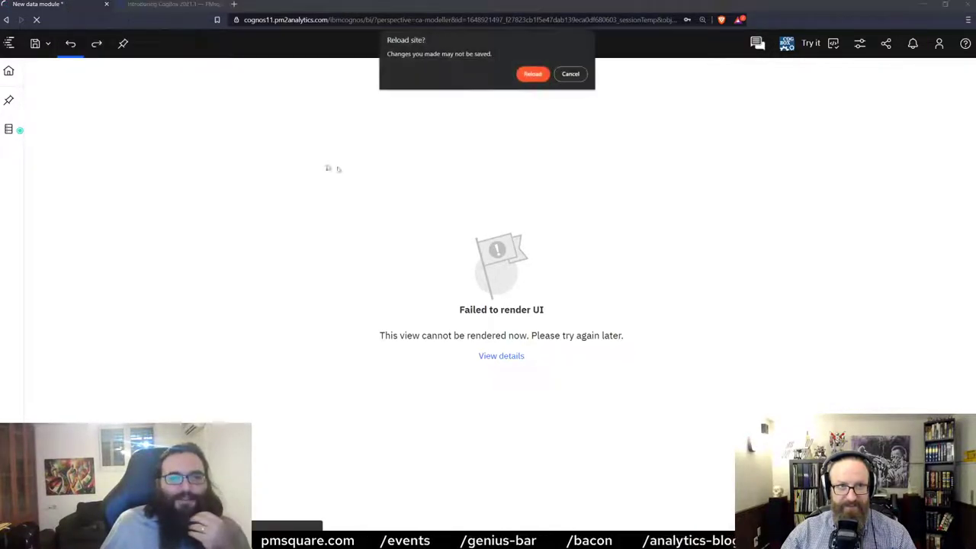
{"action": "left_click", "coordinate": [532, 74]}
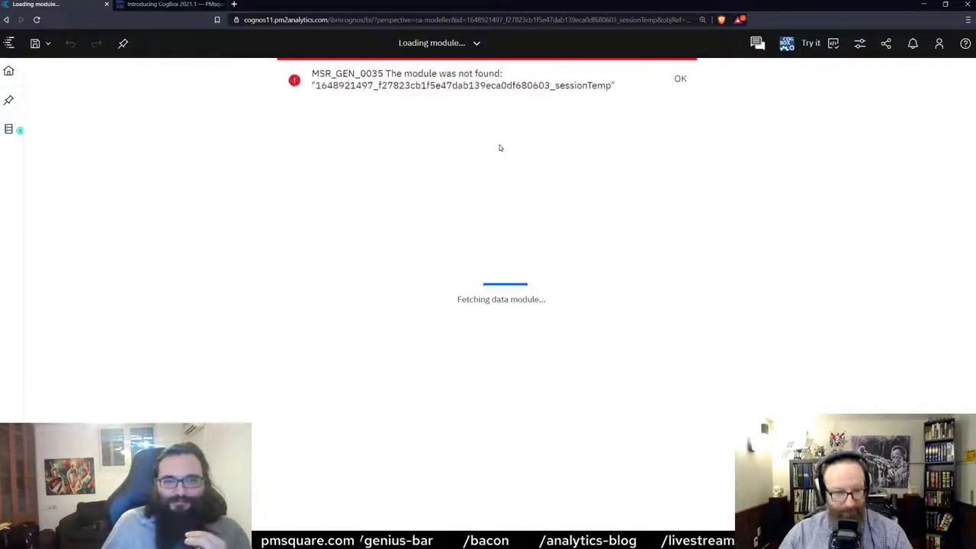
Dismiss the session data module not-found error to return to the Welcome page.
{"action": "left_click", "coordinate": [683, 81]}
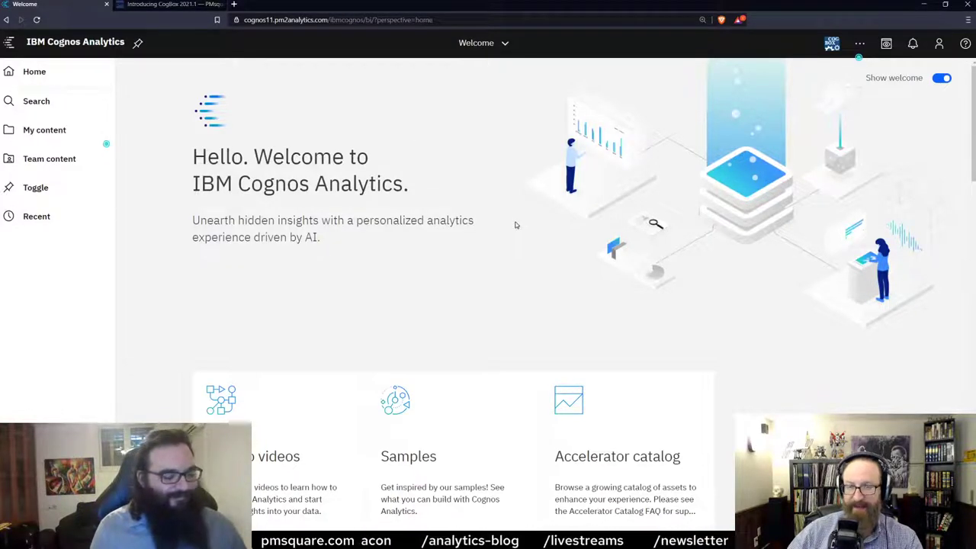
In Team content, open Cognos Products › Param Copy/Paste and show Base Report's action menu.
{"action": "scroll", "coordinate": [447, 240], "scroll_direction": "down", "scroll_amount": 1}
{"action": "scroll", "coordinate": [425, 259], "scroll_direction": "up", "scroll_amount": 1}
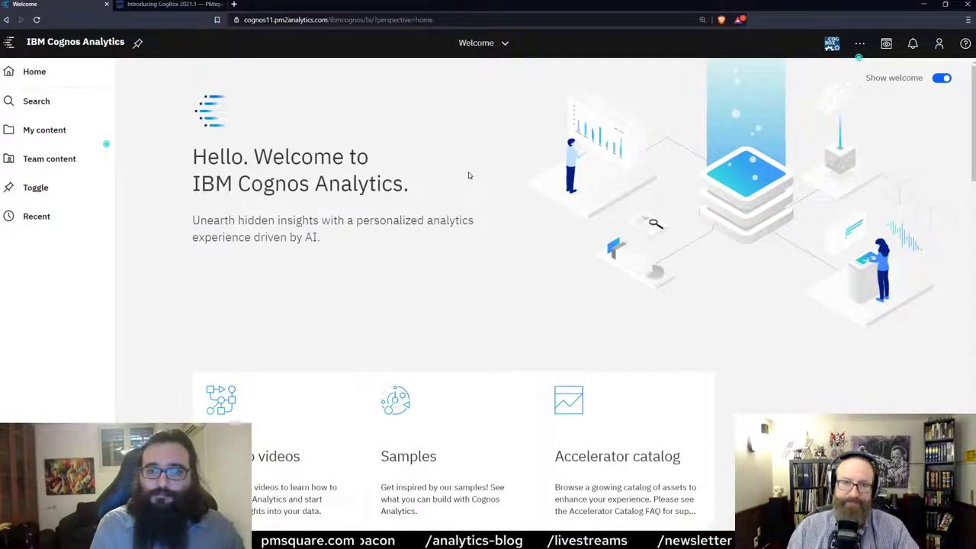
{"action": "left_click", "coordinate": [57, 160]}
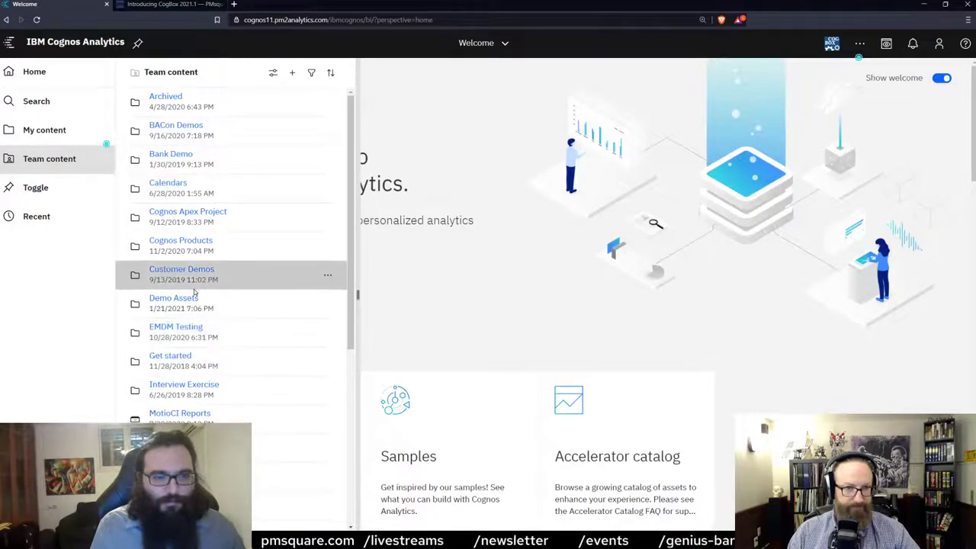
{"action": "left_click", "coordinate": [181, 241]}
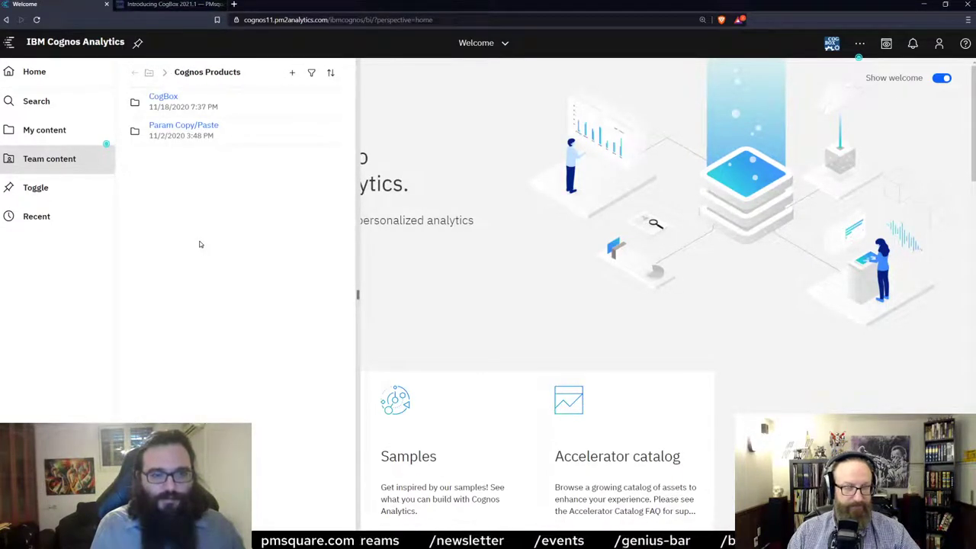
{"action": "left_click", "coordinate": [185, 127]}
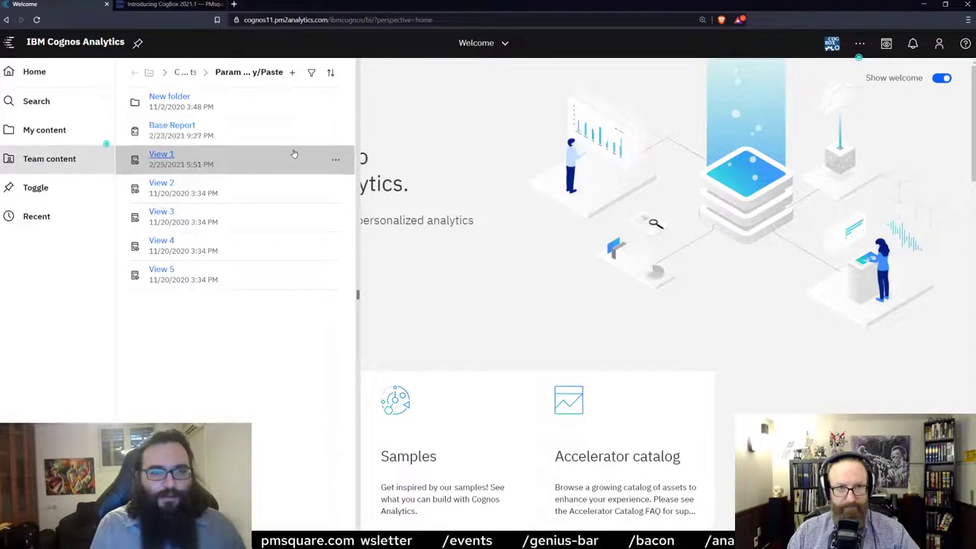
{"action": "left_click", "coordinate": [335, 133]}
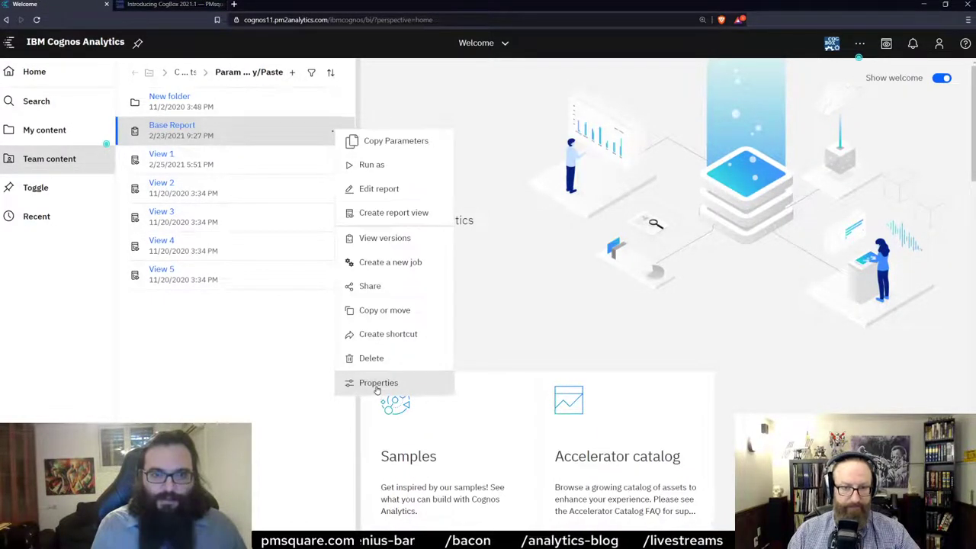
Review Base Report's region, country and name prompt values in its Report properties, then reopen its actions.
{"action": "left_click", "coordinate": [377, 383]}
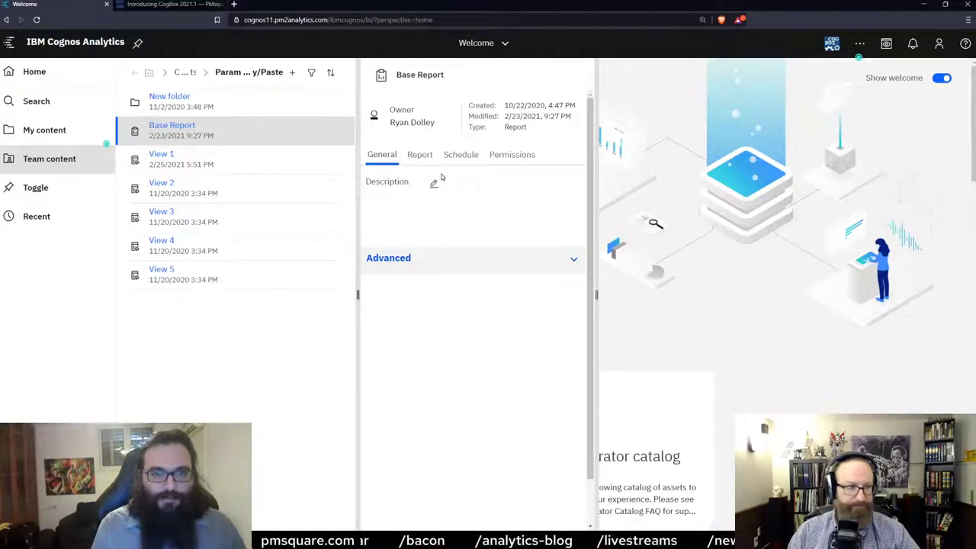
{"action": "left_click", "coordinate": [415, 157]}
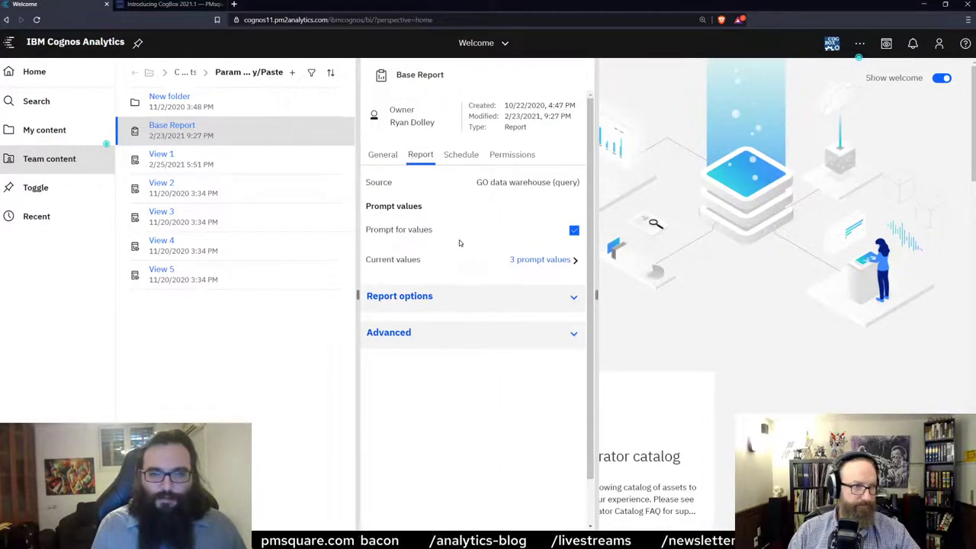
{"action": "left_click", "coordinate": [559, 265]}
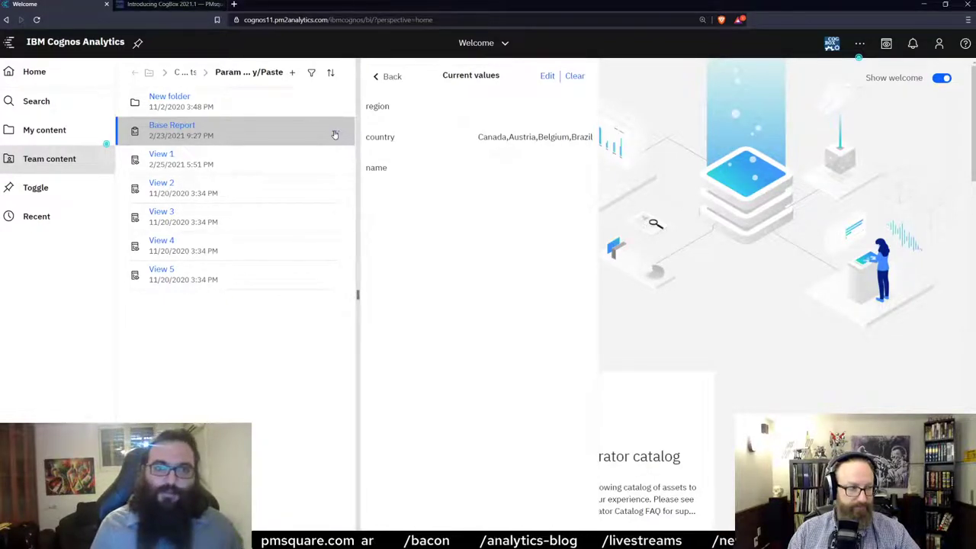
{"action": "left_click", "coordinate": [336, 131]}
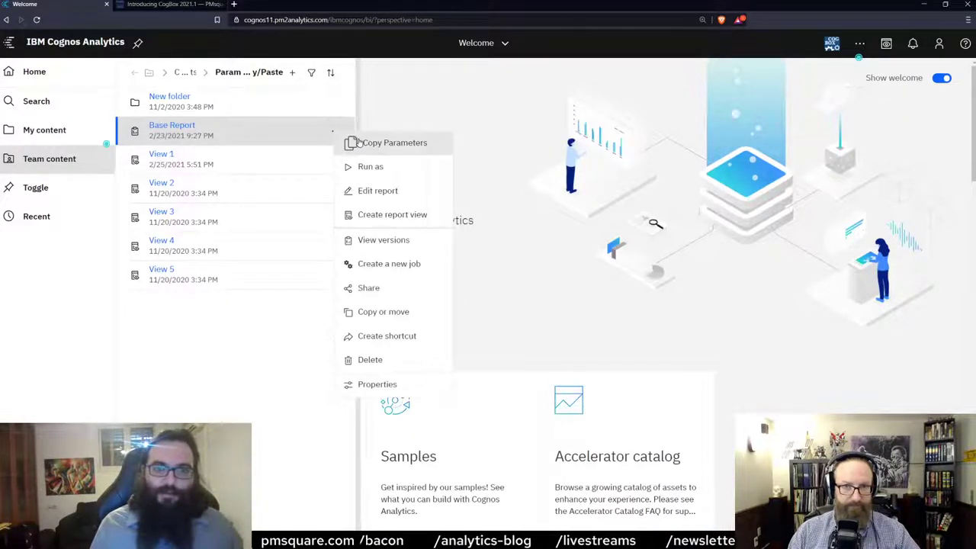
Copy Base Report's parameters, replacing Canada with England in both Parameter Values and Use Values.
{"action": "left_click", "coordinate": [367, 145]}
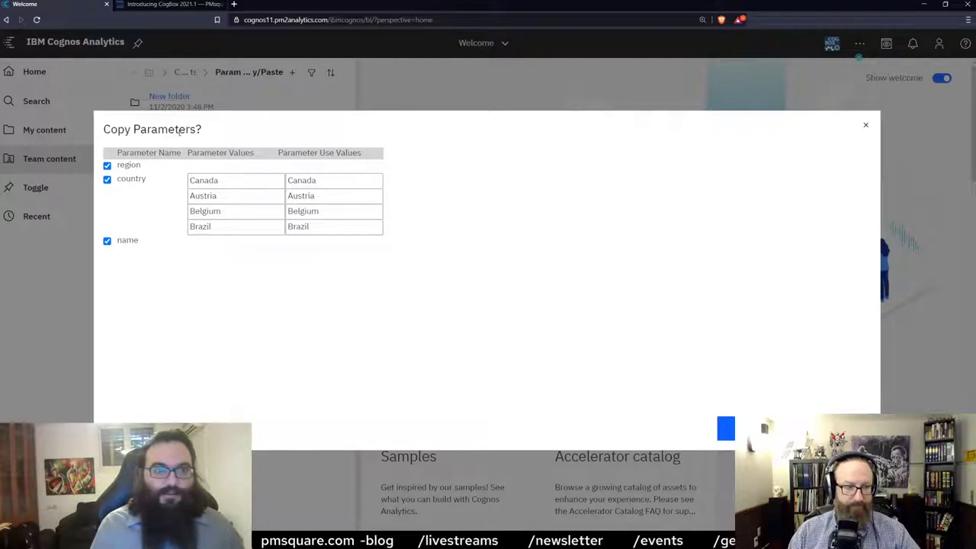
{"action": "left_click_drag", "start_coordinate": [226, 181], "coordinate": [170, 183]}
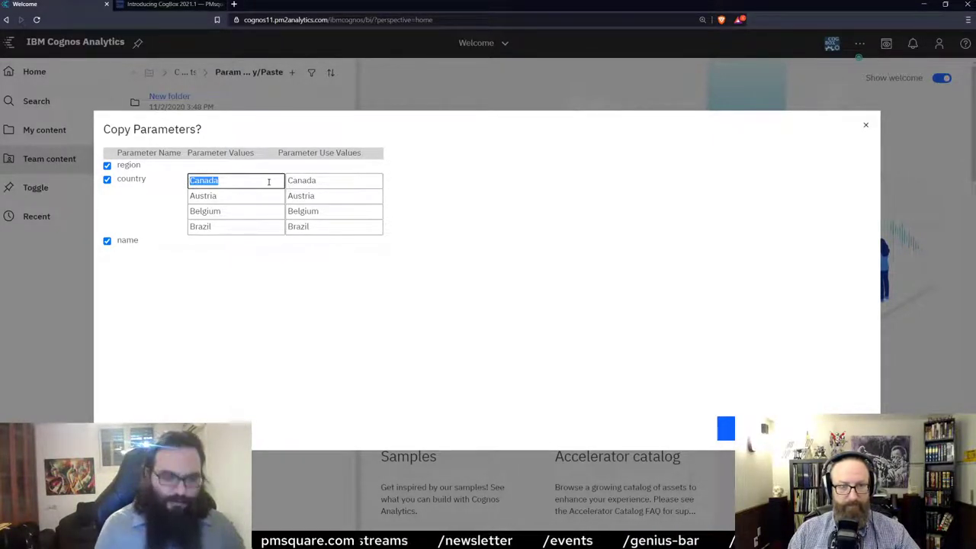
{"action": "type", "text": "England"}
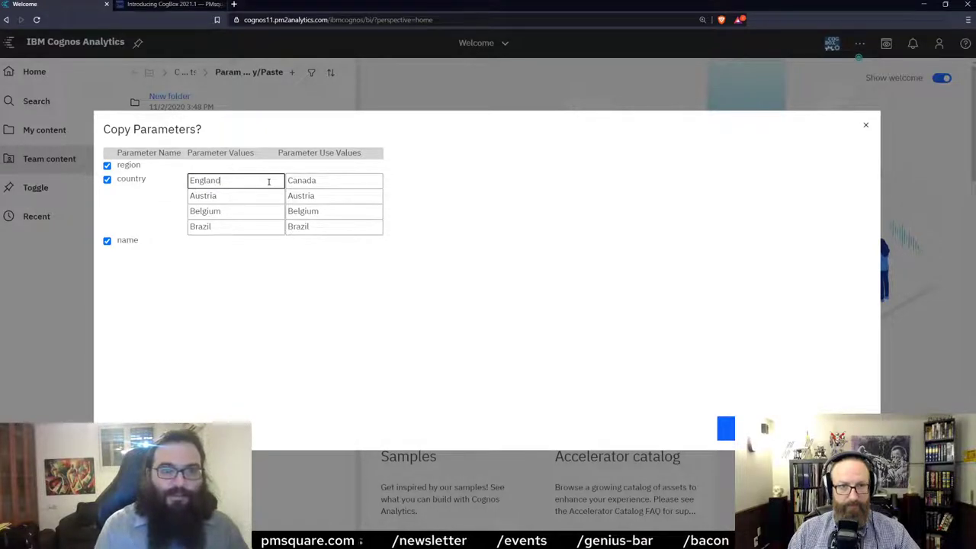
{"action": "double_click", "coordinate": [331, 182]}
{"action": "type", "text": "England"}
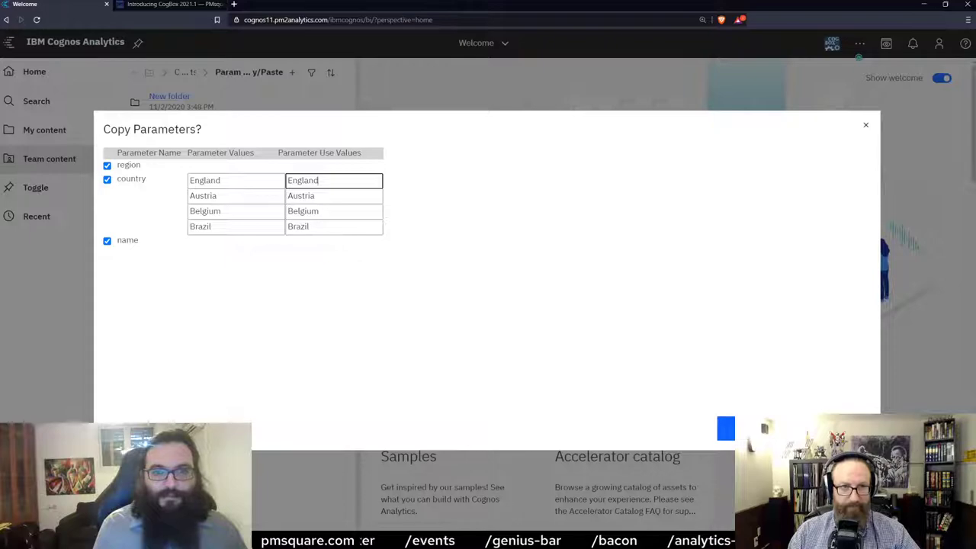
{"action": "left_click", "coordinate": [725, 429]}
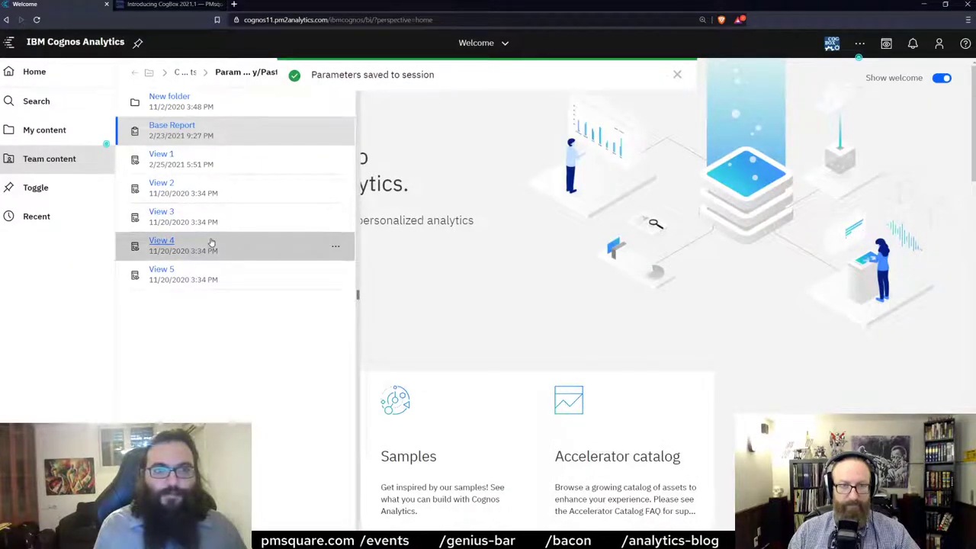
Select View 1, View 2 and View 3, leaving Base Report unselected.
{"action": "left_click", "coordinate": [237, 161], "text": "ctrl"}
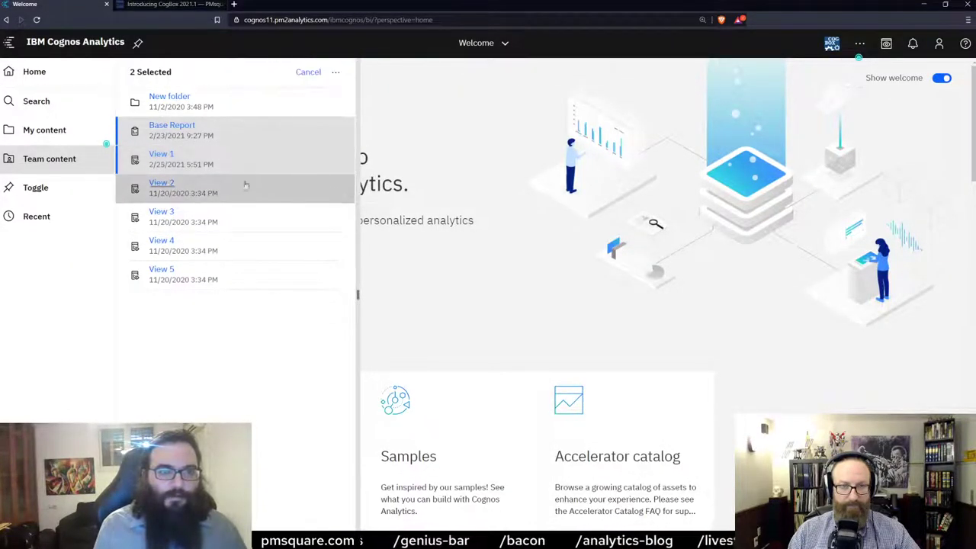
{"action": "left_click", "coordinate": [245, 187], "text": "ctrl"}
{"action": "left_click", "coordinate": [246, 216], "text": "ctrl"}
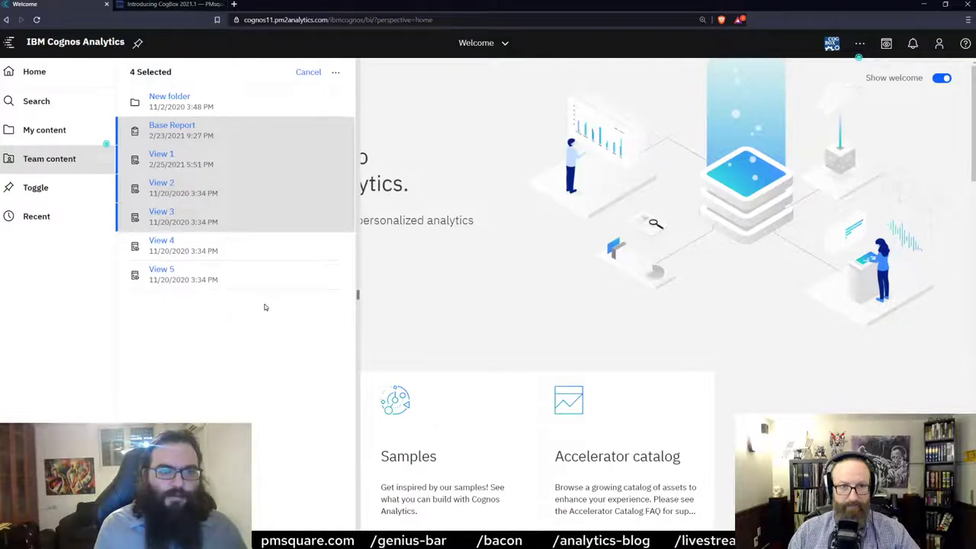
{"action": "left_click", "coordinate": [270, 136], "text": "ctrl"}
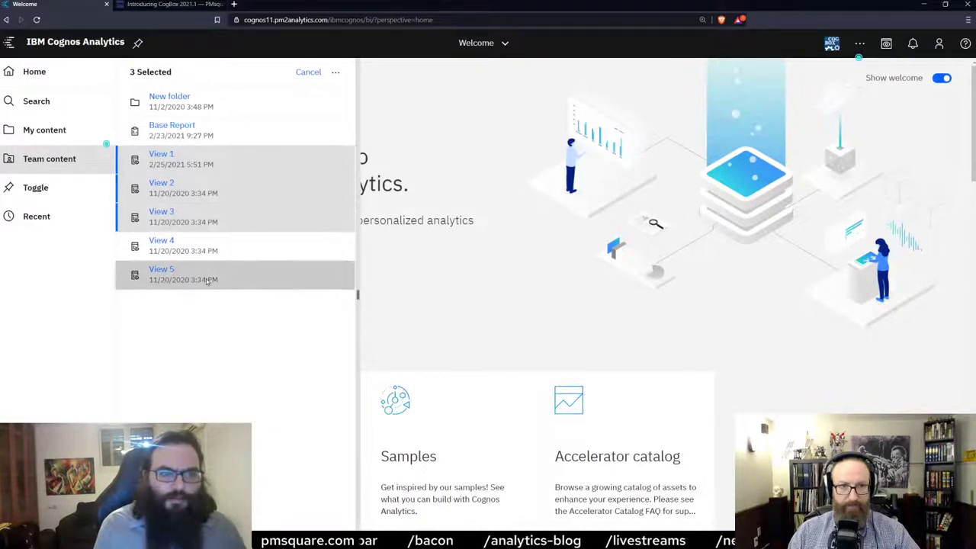
Paste the saved parameters into the three views with region unchecked, updating country only.
{"action": "left_click", "coordinate": [336, 74]}
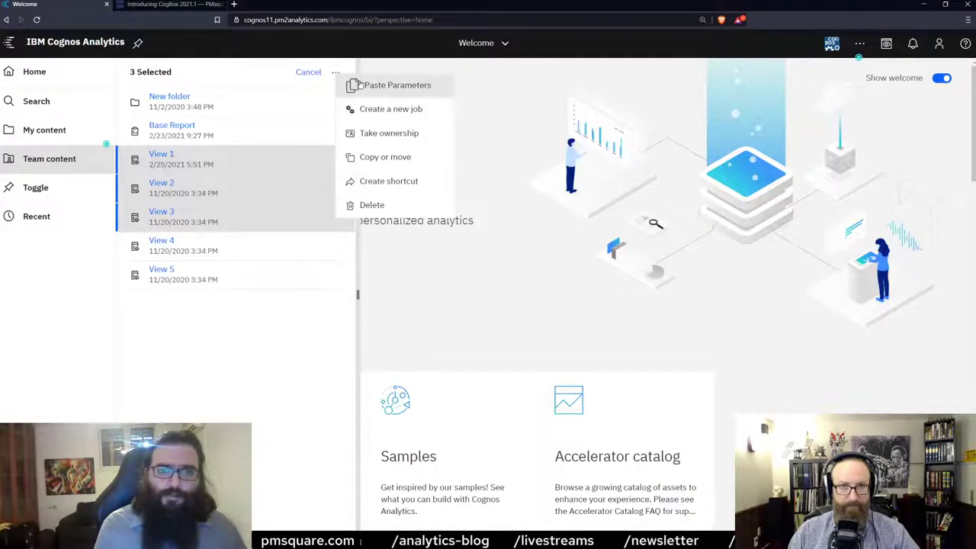
{"action": "left_click", "coordinate": [380, 87]}
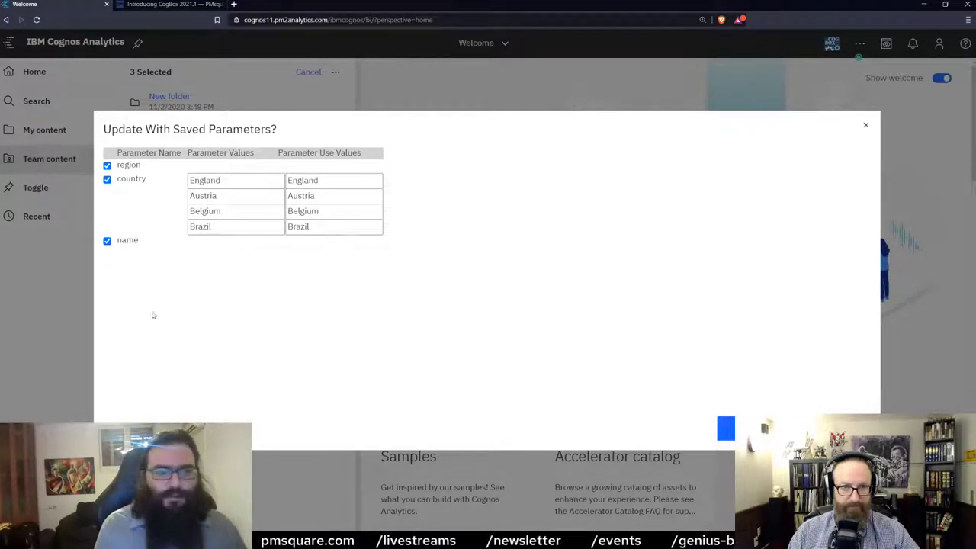
{"action": "left_click", "coordinate": [107, 166]}
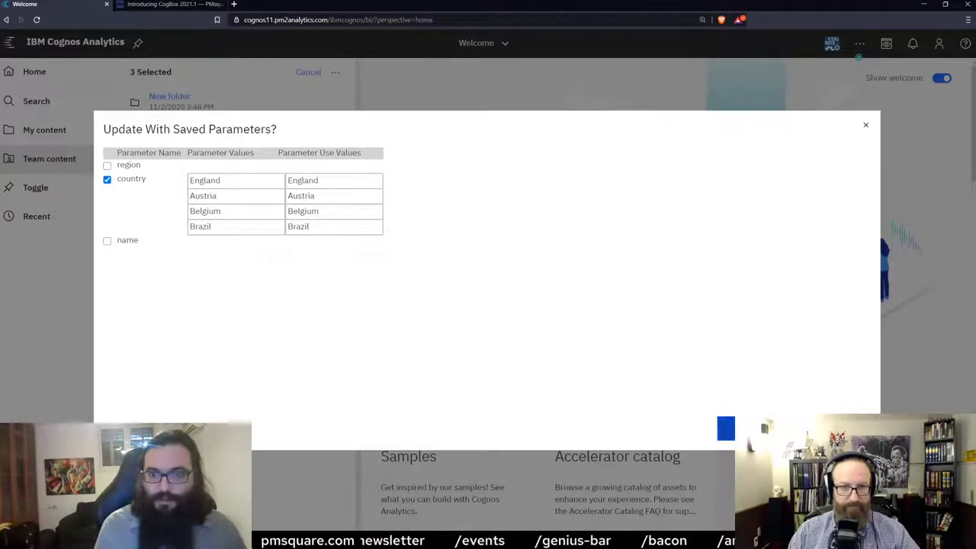
{"action": "left_click", "coordinate": [725, 429]}
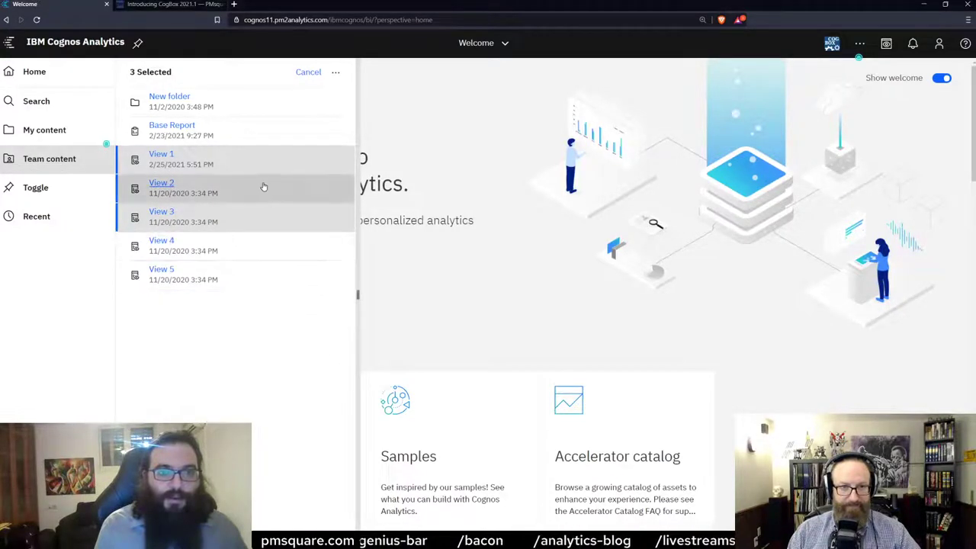
Deselect the views and leave multi-selection mode.
{"action": "left_click", "coordinate": [339, 162]}
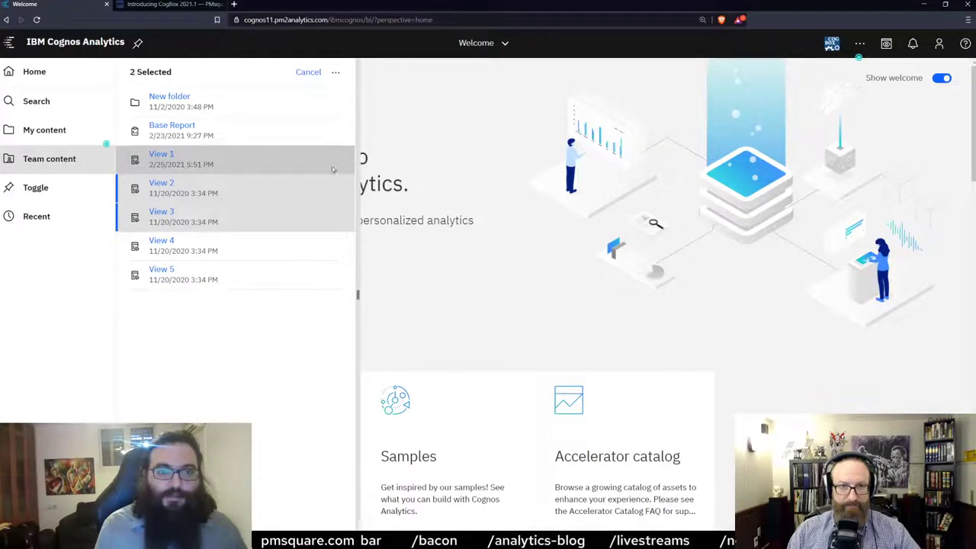
{"action": "left_click", "coordinate": [309, 193]}
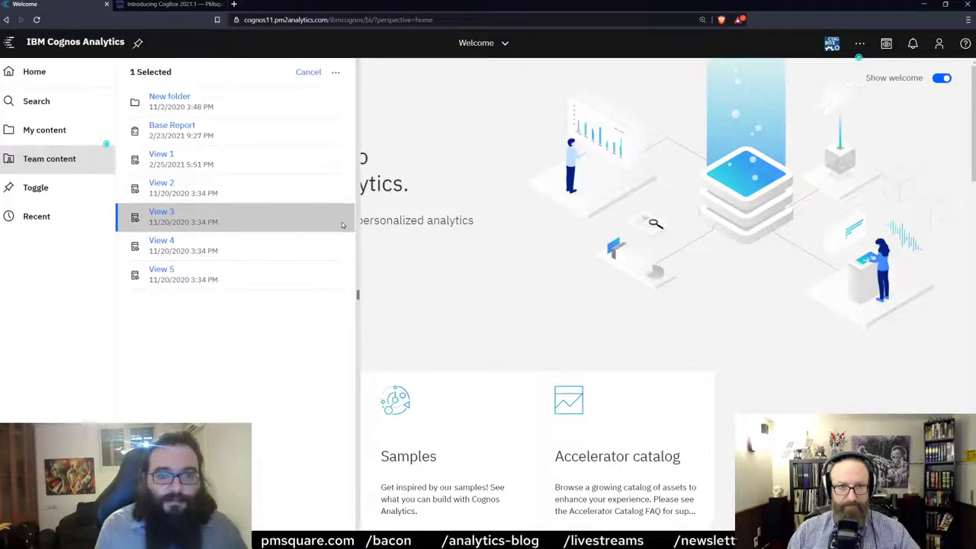
{"action": "left_click", "coordinate": [308, 72]}
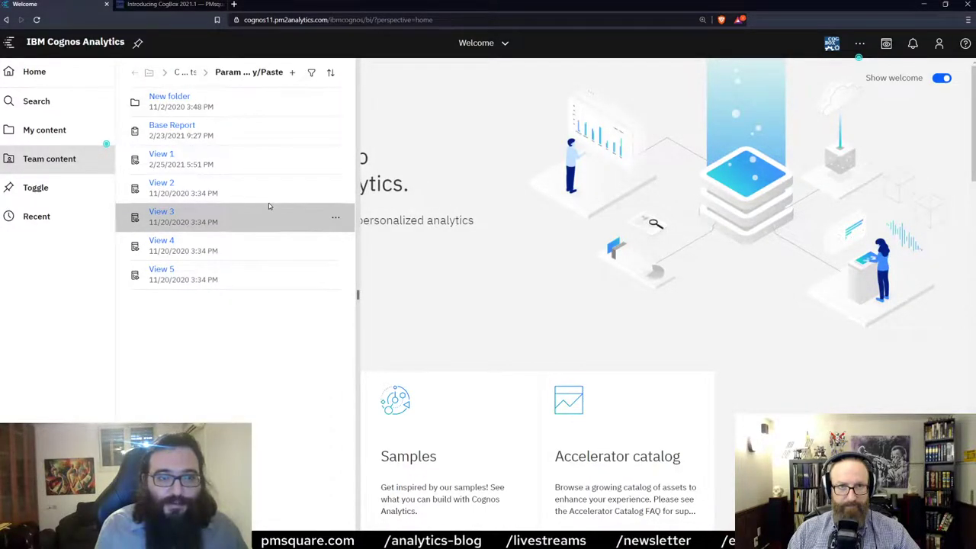
Open View 1's Report properties and list its current prompt values.
{"action": "left_click", "coordinate": [335, 160]}
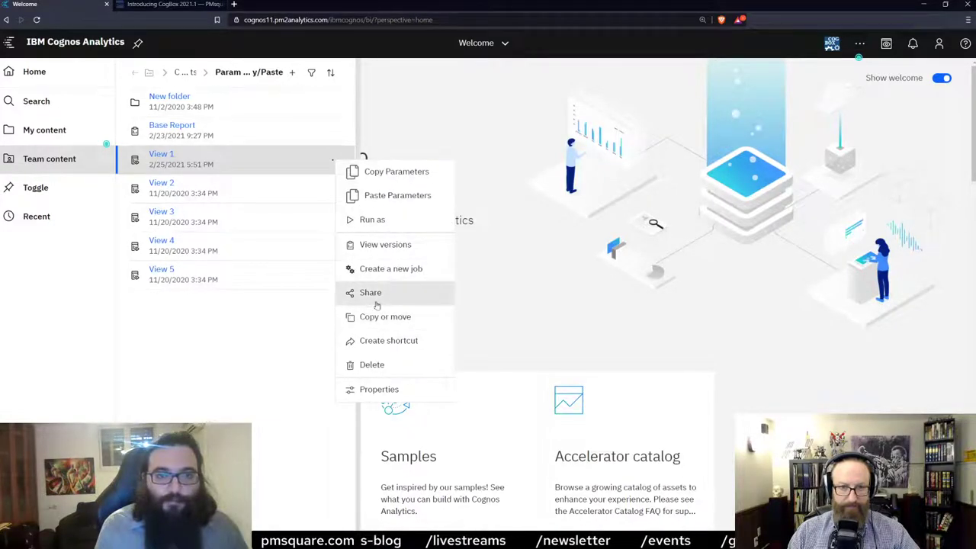
{"action": "left_click", "coordinate": [389, 389]}
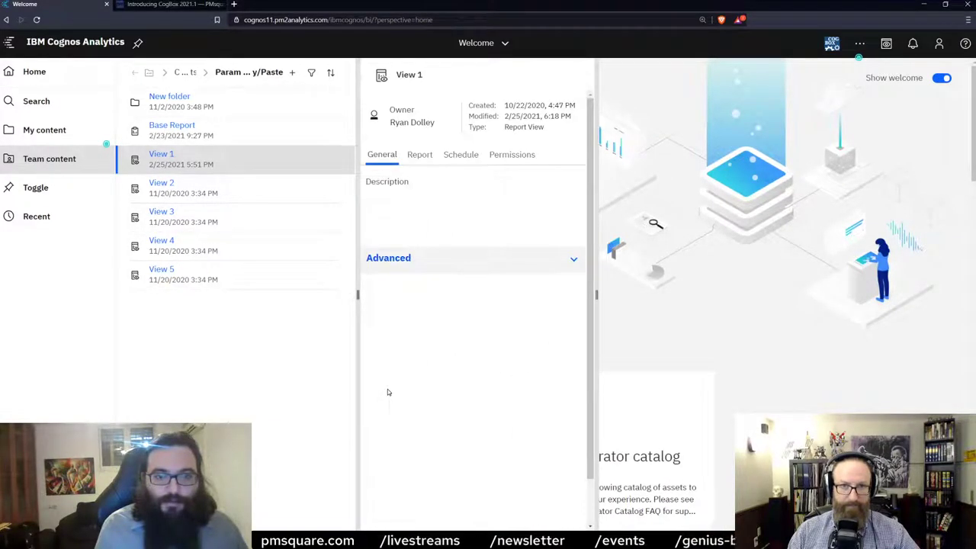
{"action": "left_click", "coordinate": [411, 155]}
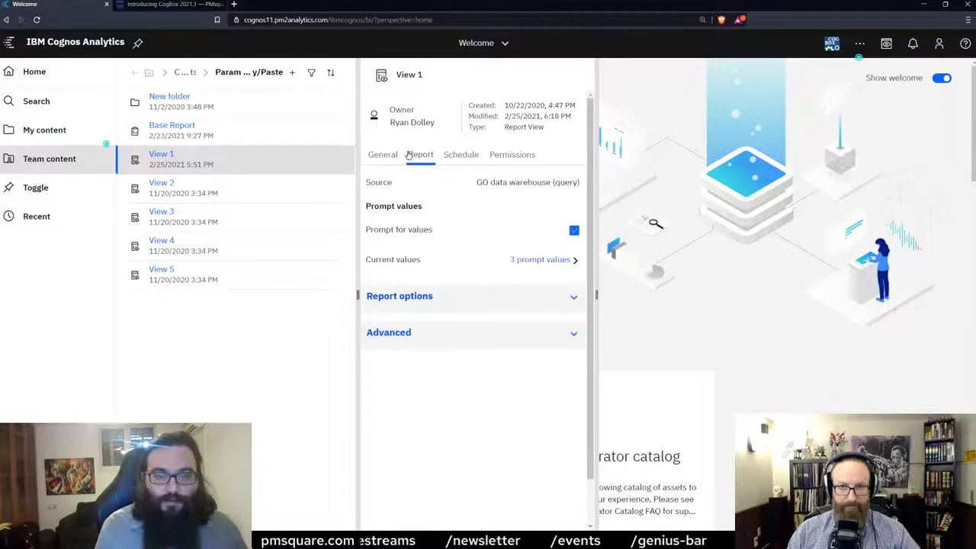
{"action": "left_click", "coordinate": [544, 259]}
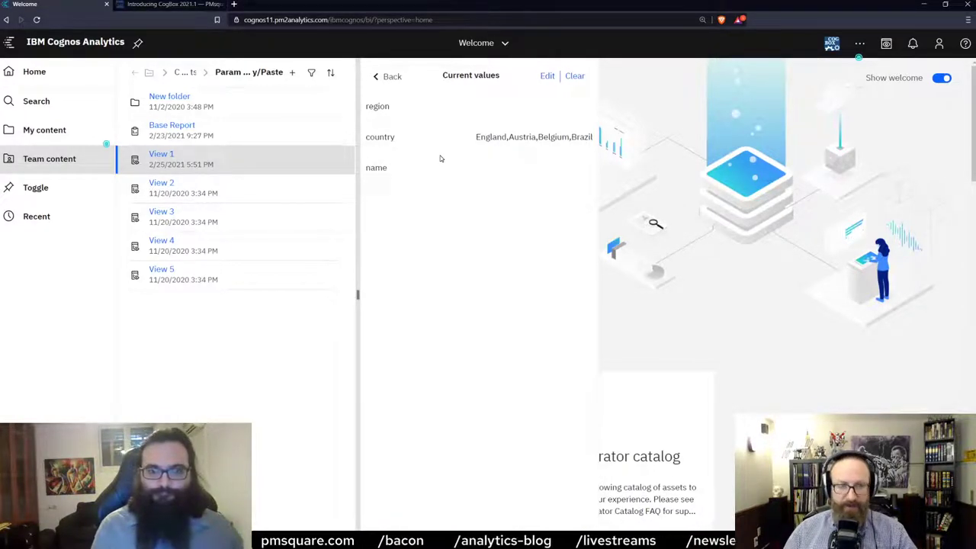
{"action": "key", "text": "alt+Tab"}
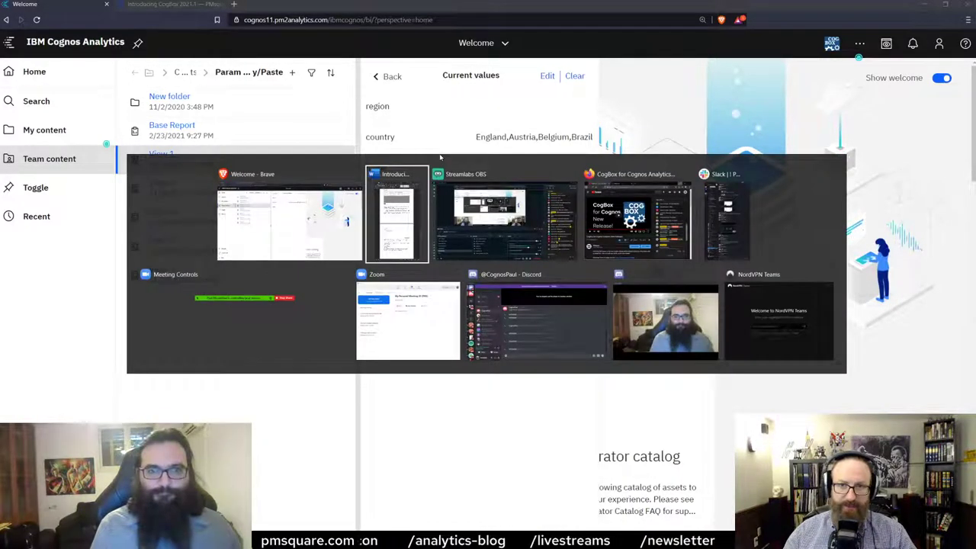
{"action": "left_click", "coordinate": [402, 214]}
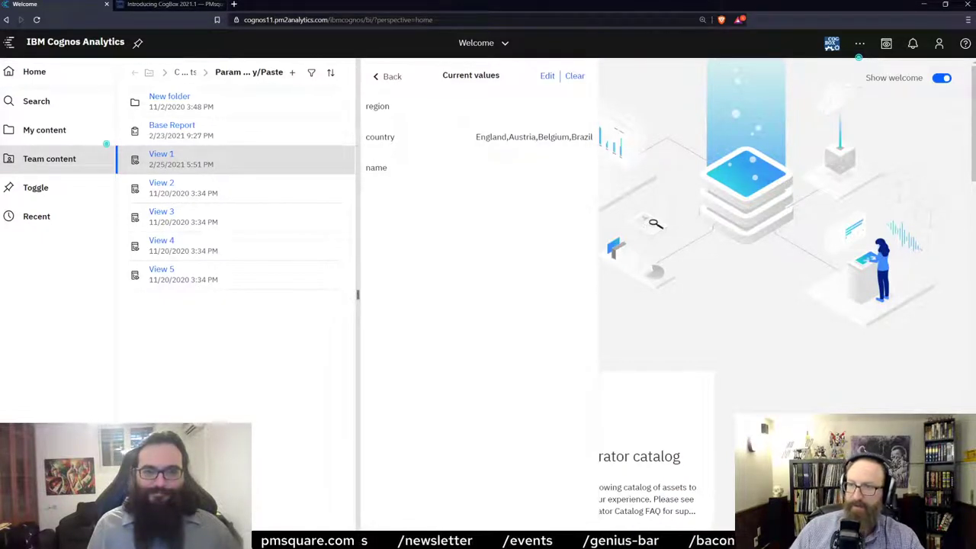
Collapse the Team content and Current values panels to reveal the full Welcome page.
{"action": "left_click", "coordinate": [811, 358]}
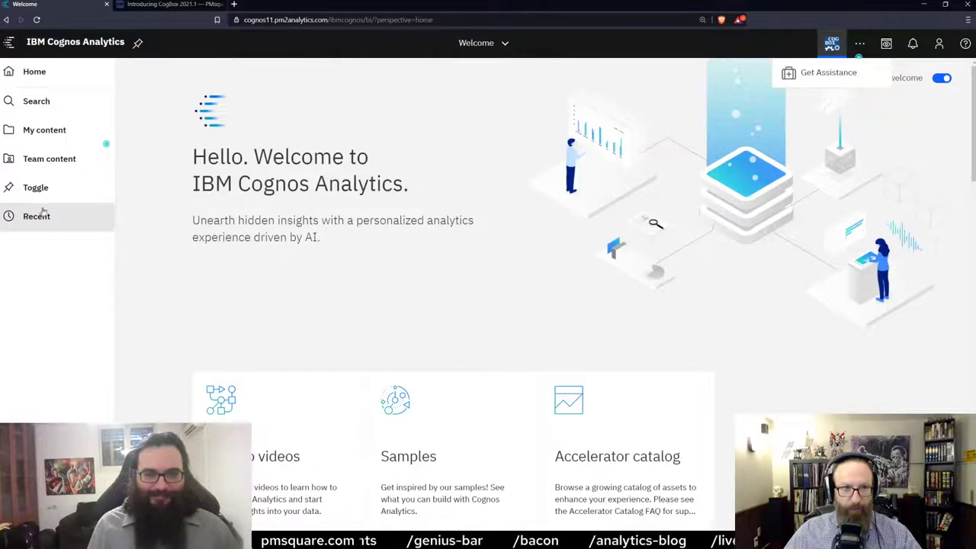
Scroll the Welcome page down to the Recent tiles, including Fancy report and performActions Example.
{"action": "scroll", "coordinate": [302, 284], "scroll_direction": "down", "scroll_amount": 2}
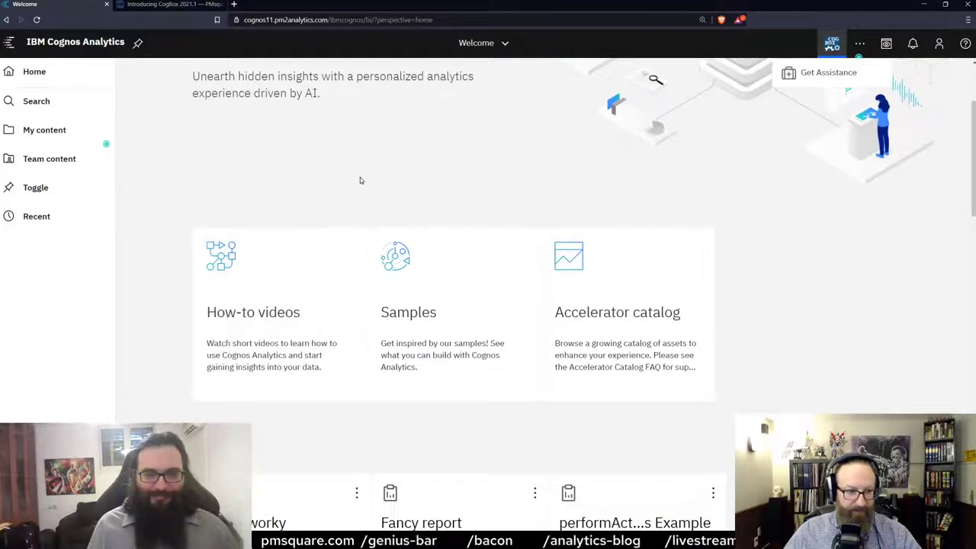
{"action": "scroll", "coordinate": [368, 169], "scroll_direction": "down", "scroll_amount": 2}
{"action": "scroll", "coordinate": [269, 240], "scroll_direction": "down", "scroll_amount": 1}
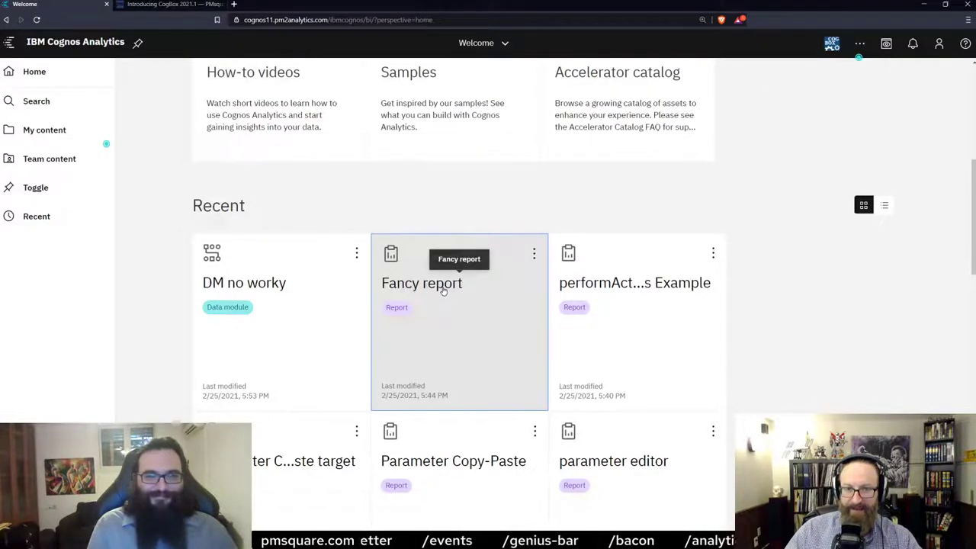
{"action": "left_click", "coordinate": [431, 284]}
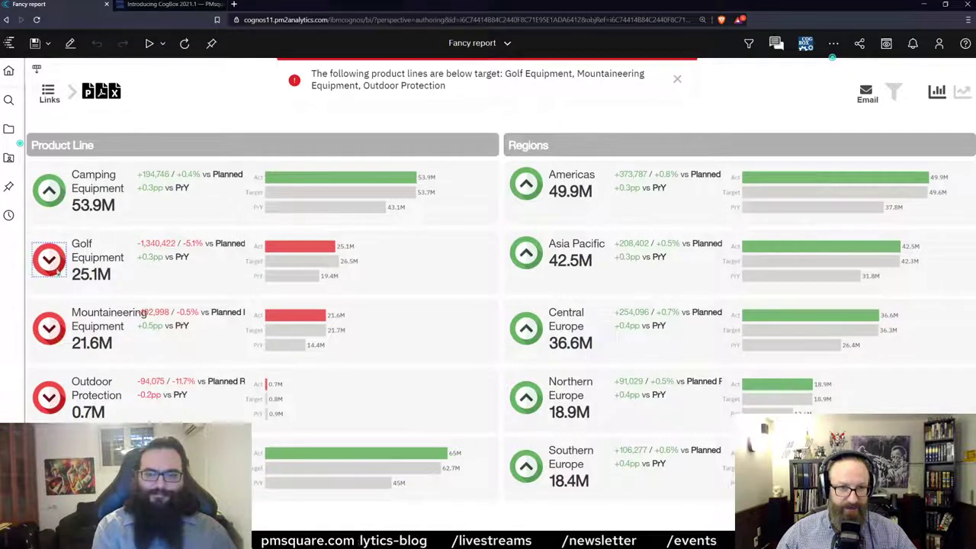
{"action": "left_click", "coordinate": [92, 274]}
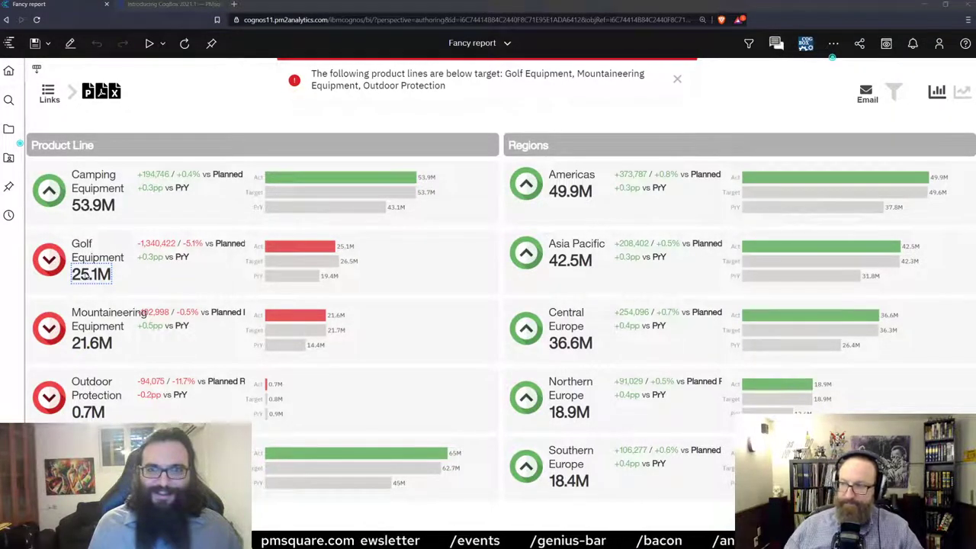
{"action": "left_click", "coordinate": [589, 224]}
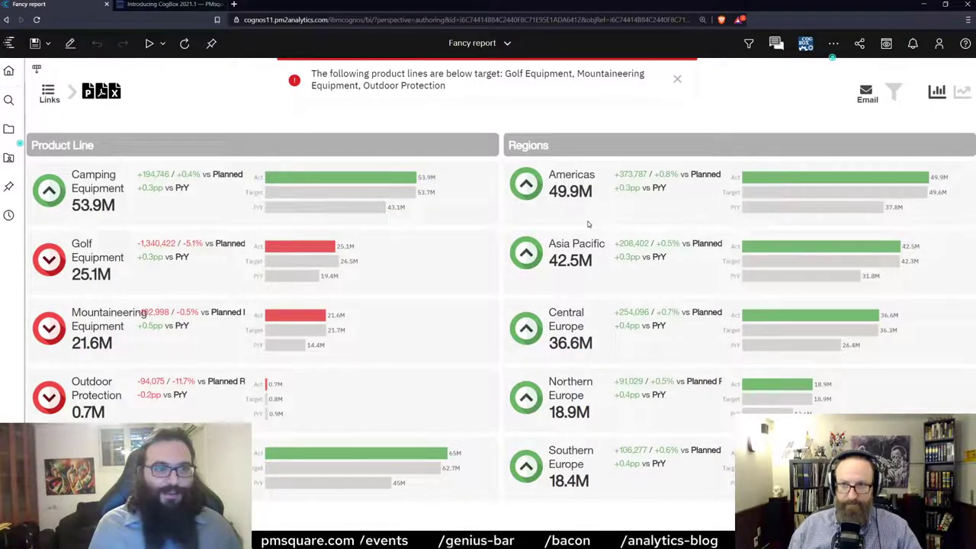
From Home's Recent section, choose Edit report on the performActions Example tile.
{"action": "left_click", "coordinate": [7, 74]}
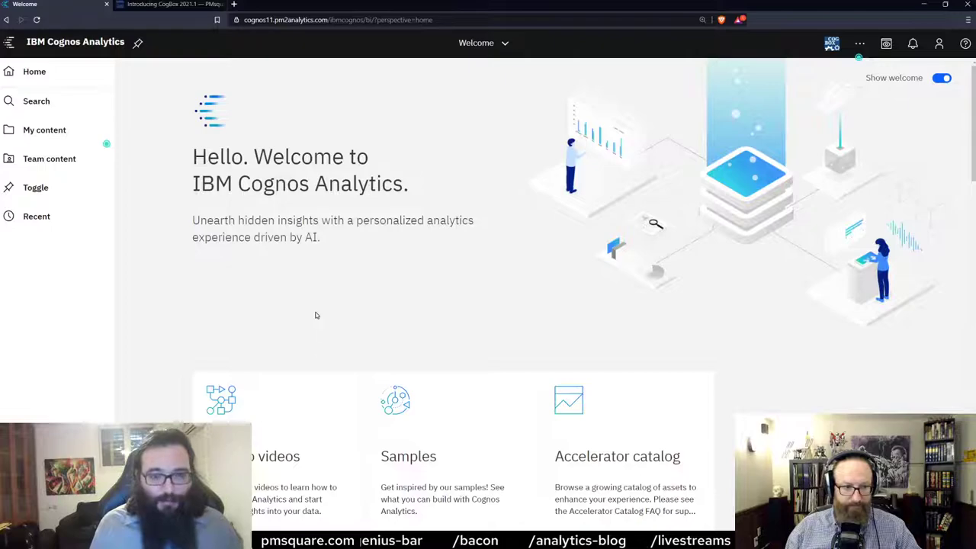
{"action": "scroll", "coordinate": [328, 320], "scroll_direction": "down", "scroll_amount": 2}
{"action": "scroll", "coordinate": [320, 321], "scroll_direction": "down", "scroll_amount": 3}
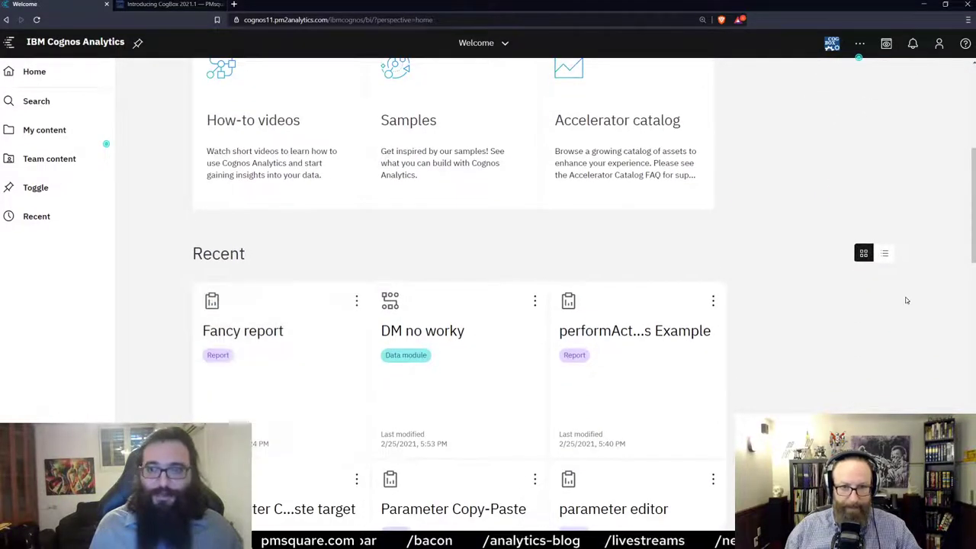
{"action": "scroll", "coordinate": [770, 263], "scroll_direction": "down", "scroll_amount": 1}
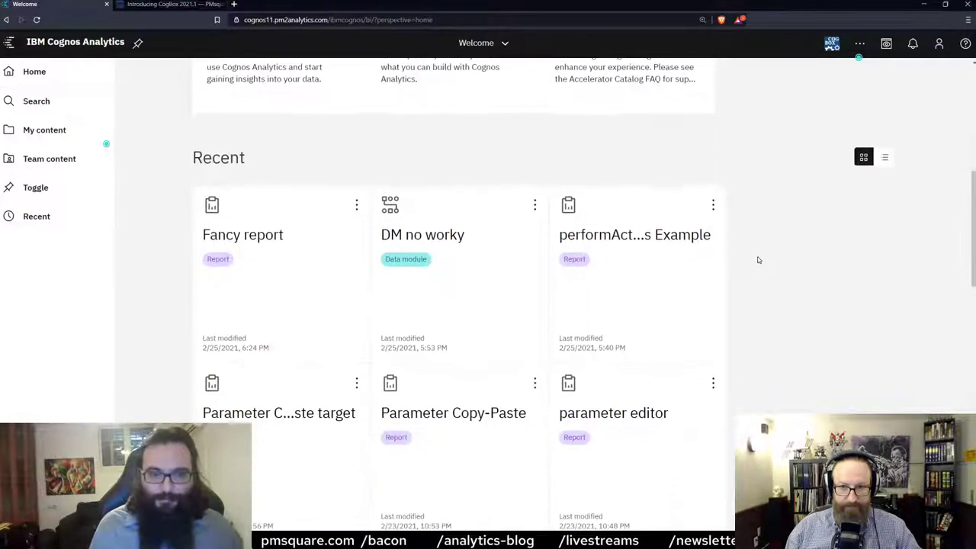
{"action": "scroll", "coordinate": [753, 251], "scroll_direction": "down", "scroll_amount": 2}
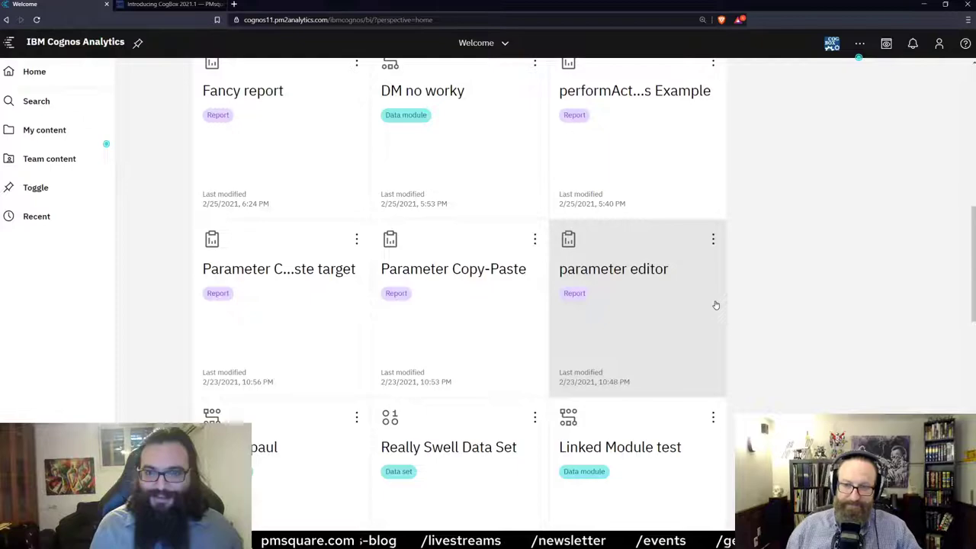
{"action": "left_click", "coordinate": [713, 67]}
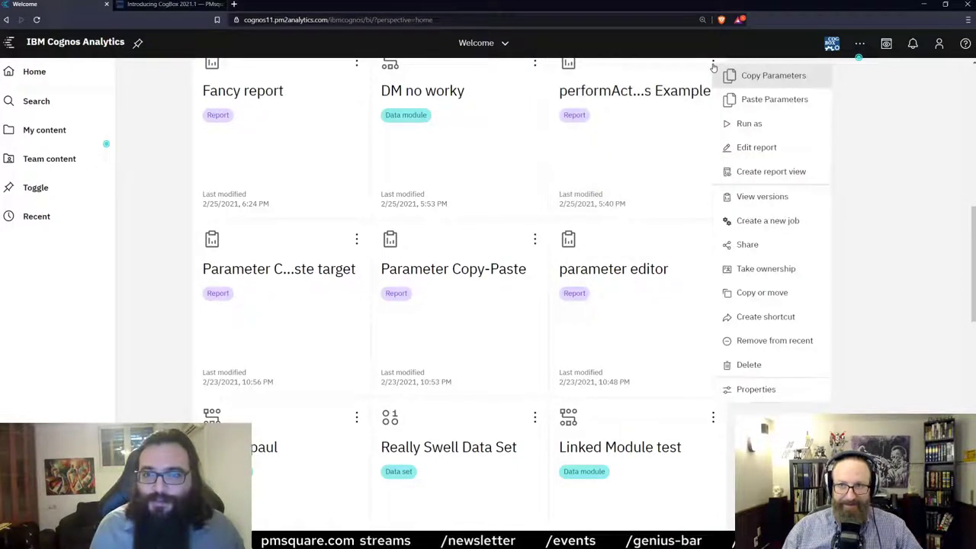
{"action": "left_click", "coordinate": [759, 148]}
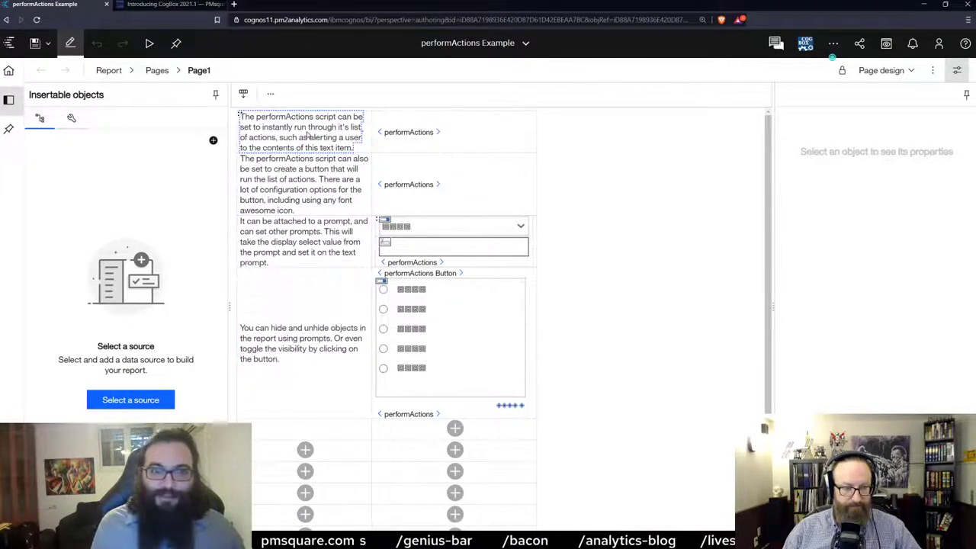
Inspect each performActions control, ending on the CountriesSelect one with UI type None.
{"action": "left_click", "coordinate": [408, 134]}
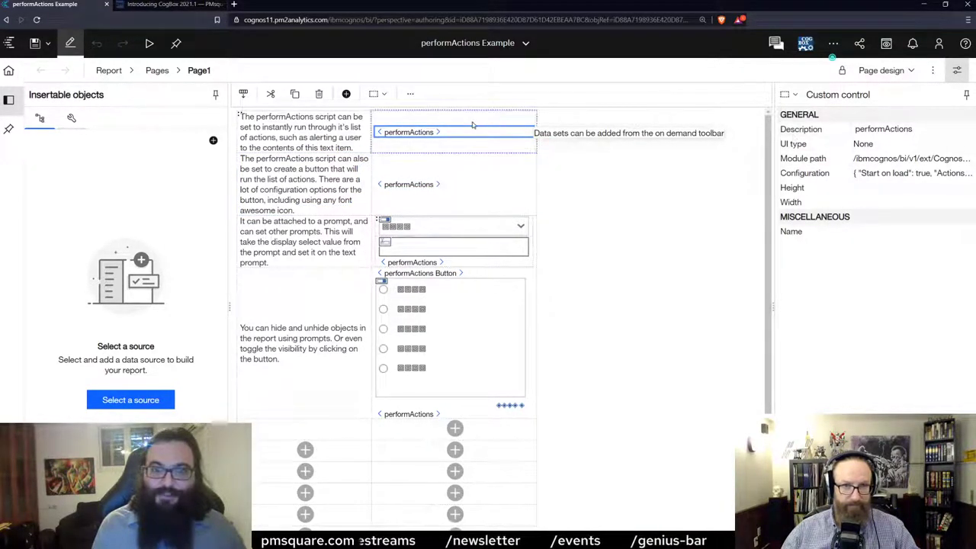
{"action": "left_click", "coordinate": [417, 185]}
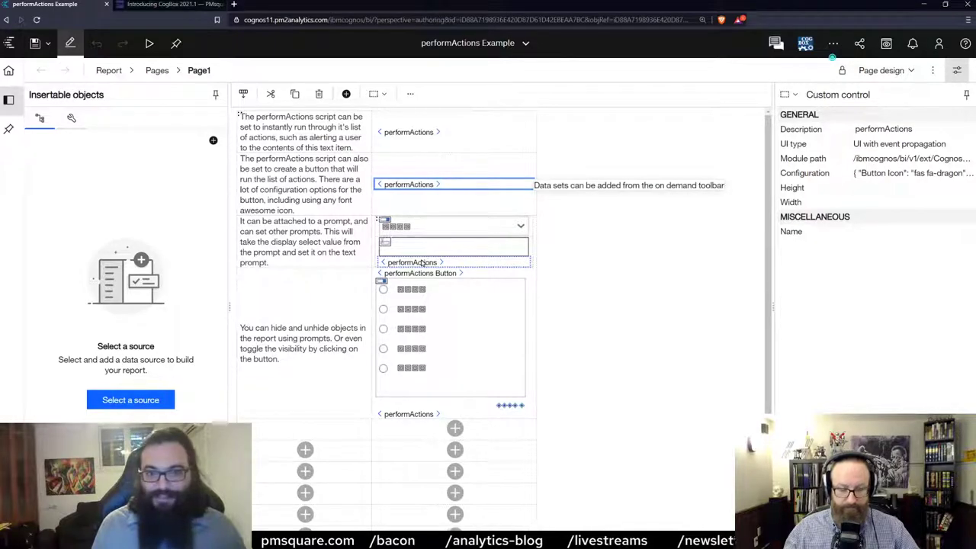
{"action": "left_click", "coordinate": [422, 263]}
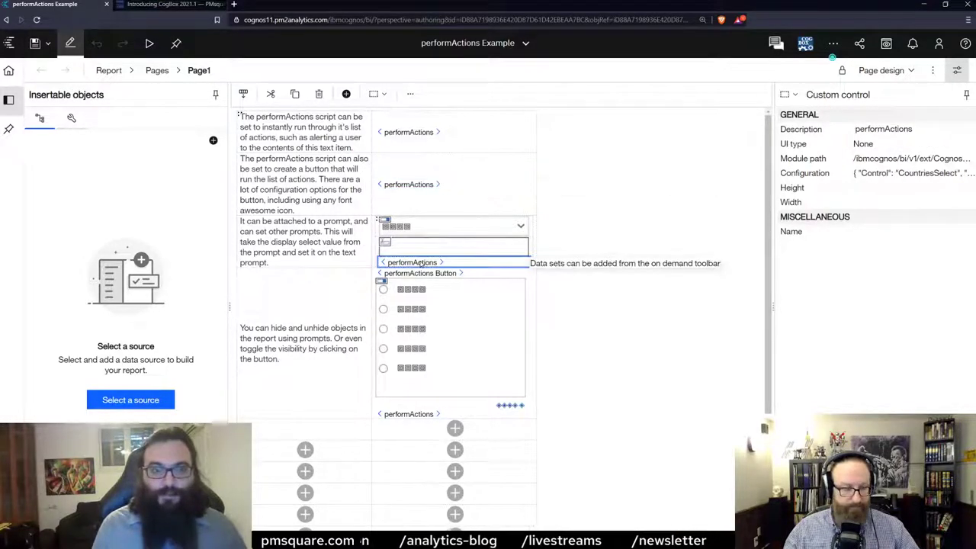
Review the JSON copying CountriesSelect via countryVar into CountriesText with setVariable and setPrompt, then apply.
{"action": "left_click", "coordinate": [876, 174]}
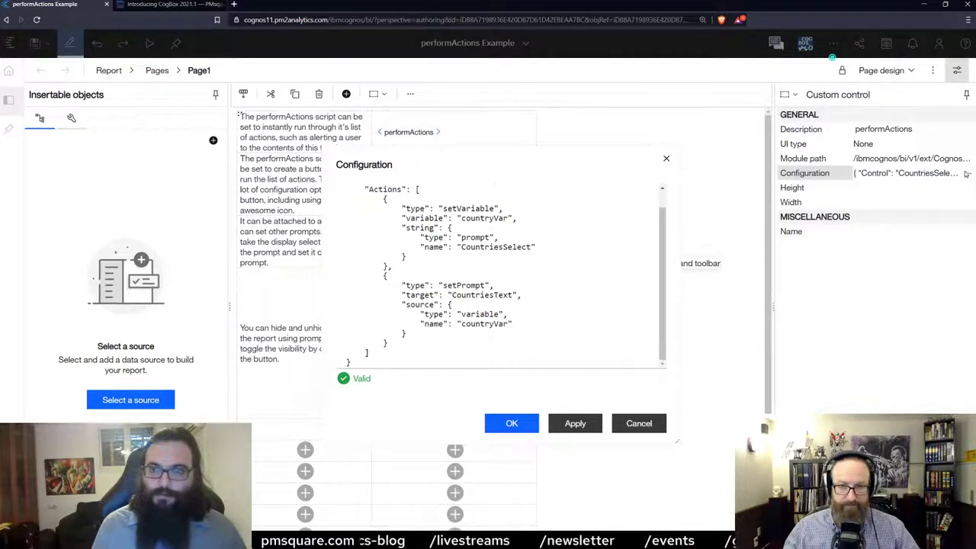
{"action": "scroll", "coordinate": [454, 299], "scroll_direction": "up", "scroll_amount": 2}
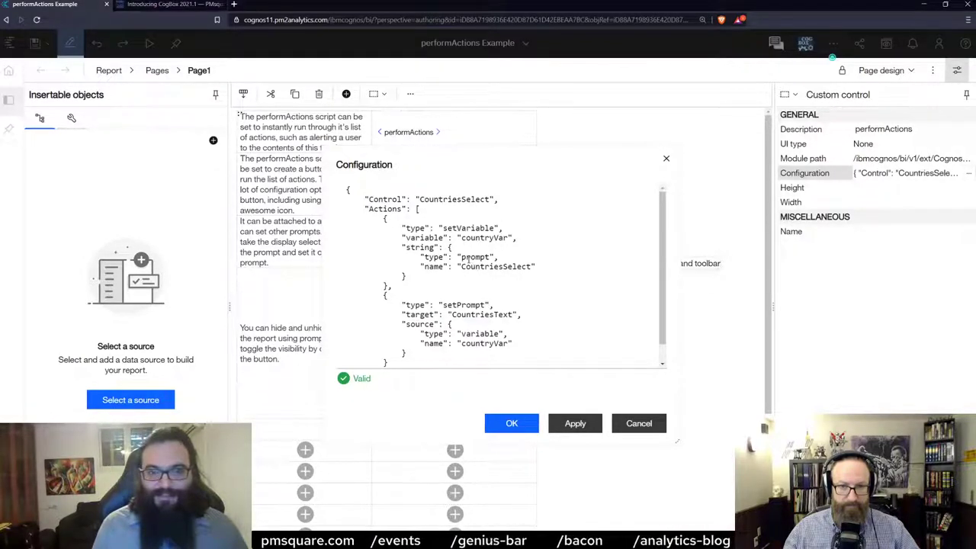
{"action": "left_click_drag", "start_coordinate": [461, 263], "coordinate": [495, 264]}
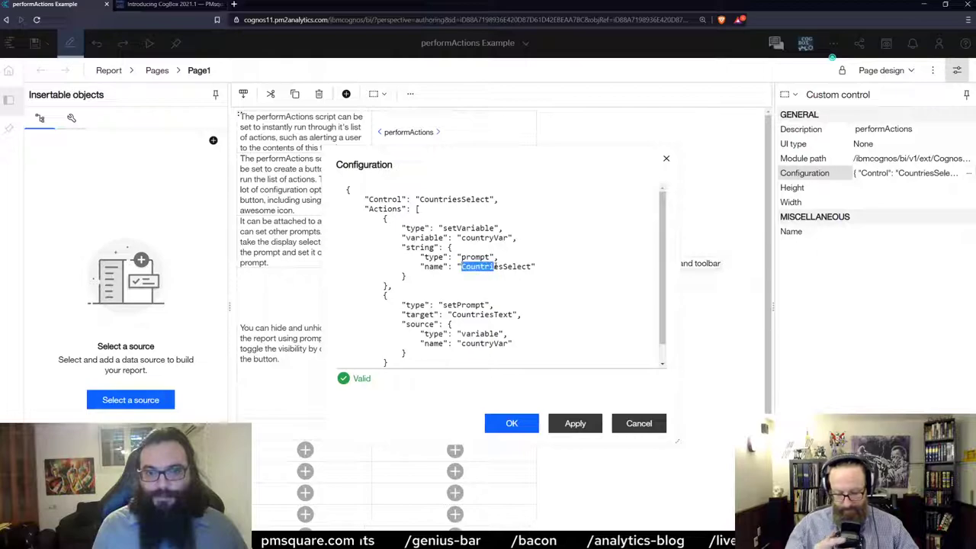
{"action": "scroll", "coordinate": [458, 286], "scroll_direction": "down", "scroll_amount": 1}
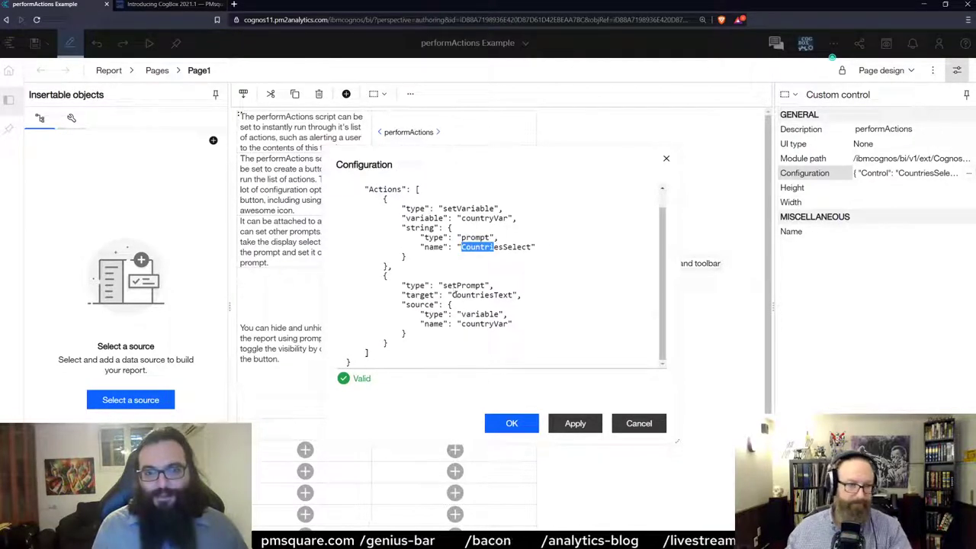
{"action": "left_click_drag", "start_coordinate": [391, 199], "coordinate": [503, 211]}
{"action": "left_click_drag", "start_coordinate": [385, 272], "coordinate": [398, 305]}
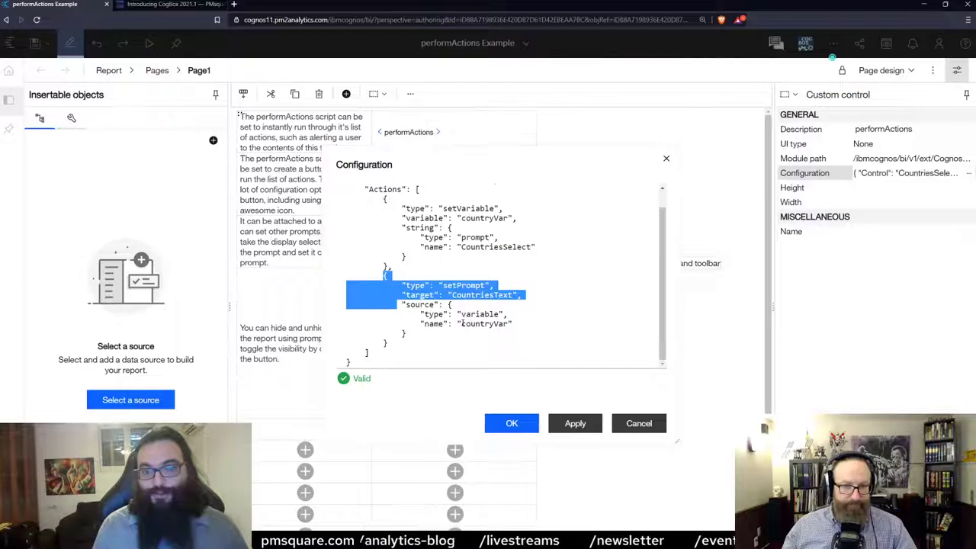
{"action": "left_click_drag", "start_coordinate": [460, 324], "coordinate": [475, 323]}
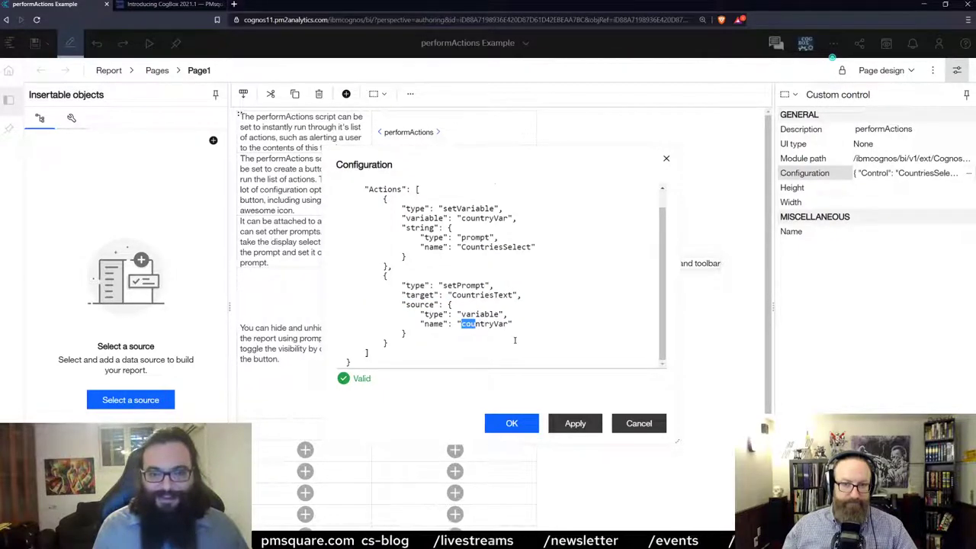
{"action": "left_click", "coordinate": [511, 423]}
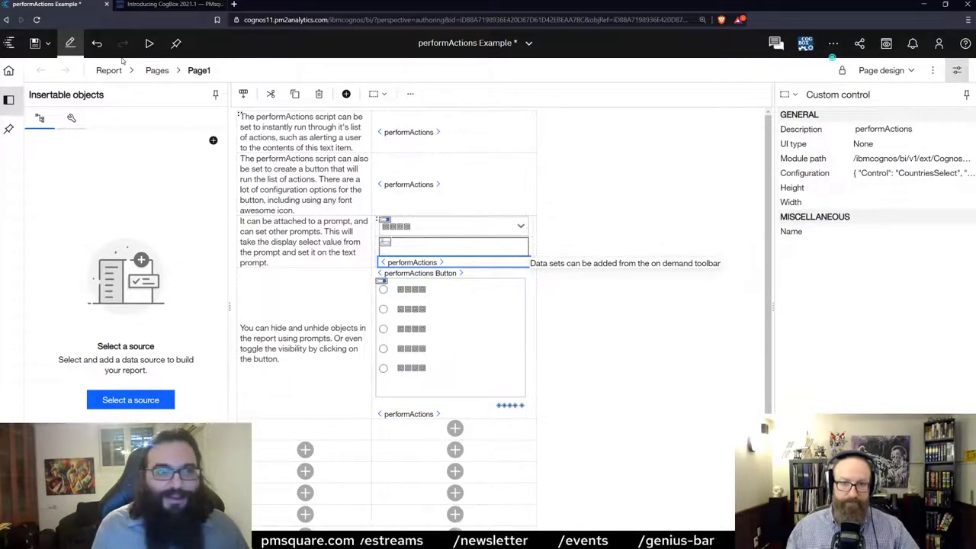
Run the report as HTML and trigger the button's alert message.
{"action": "left_click", "coordinate": [150, 45]}
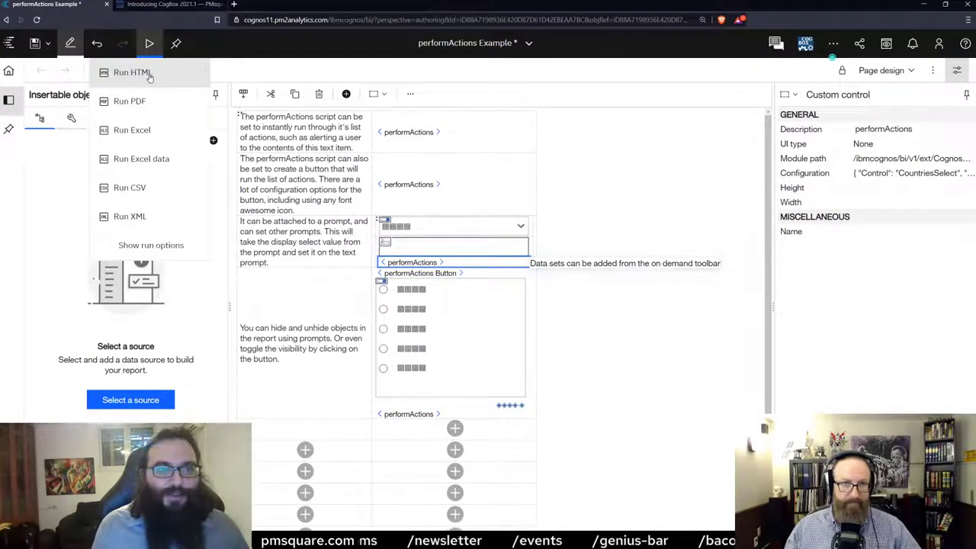
{"action": "left_click", "coordinate": [135, 72]}
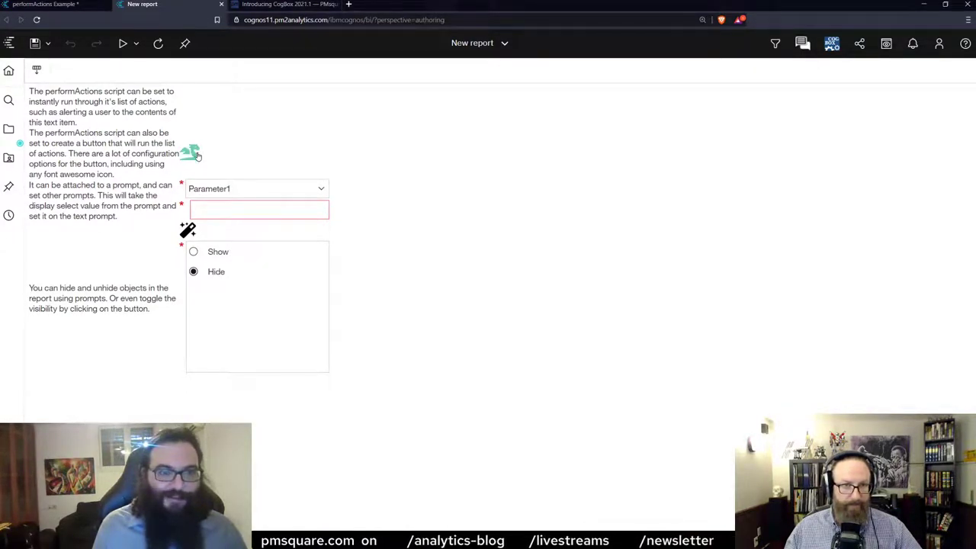
{"action": "left_click", "coordinate": [196, 155]}
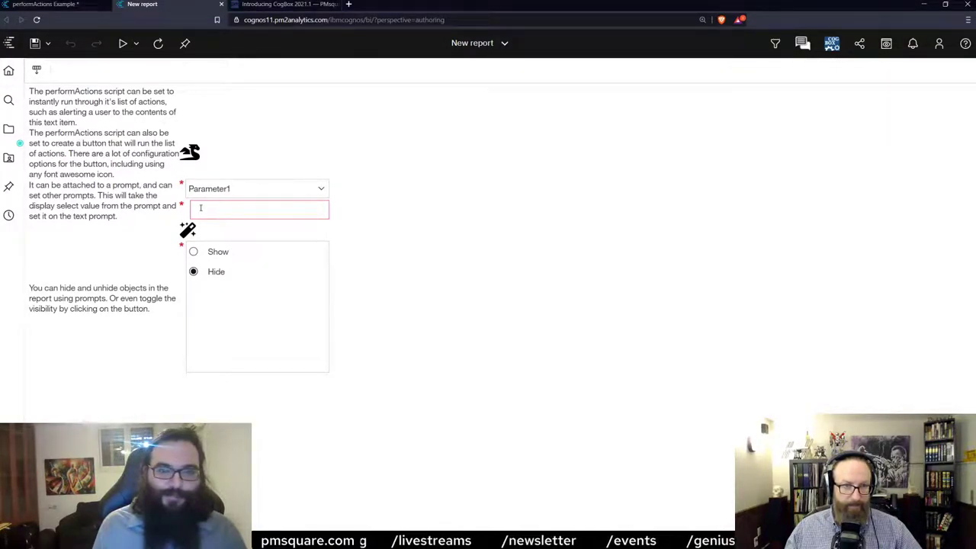
Choose Canada in the country prompt so it fills the text prompt.
{"action": "left_click", "coordinate": [251, 191]}
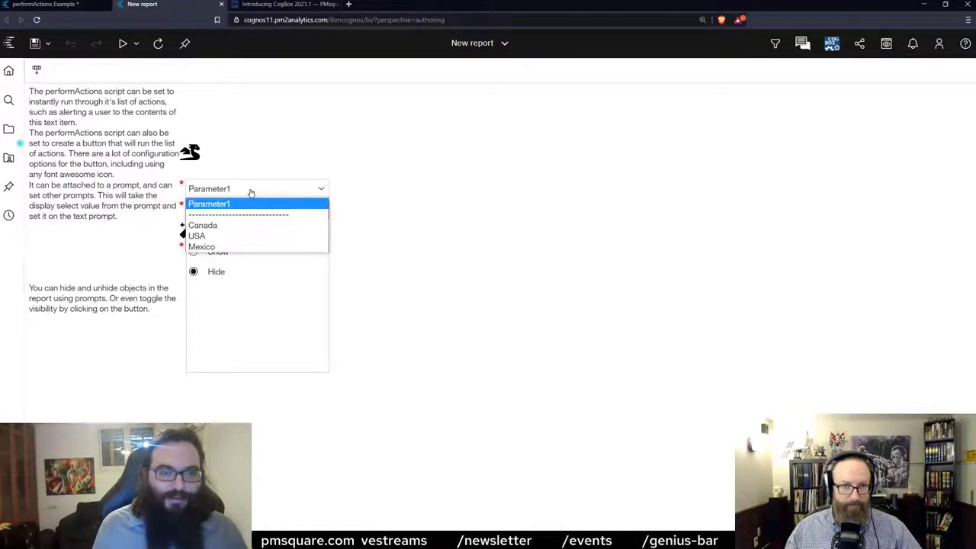
{"action": "left_click", "coordinate": [210, 227]}
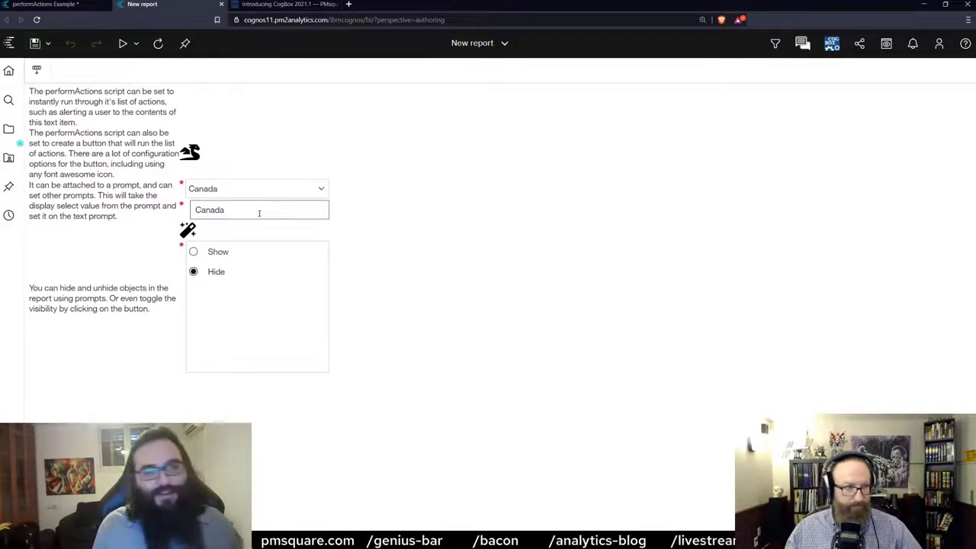
{"action": "left_click_drag", "start_coordinate": [242, 212], "coordinate": [191, 209]}
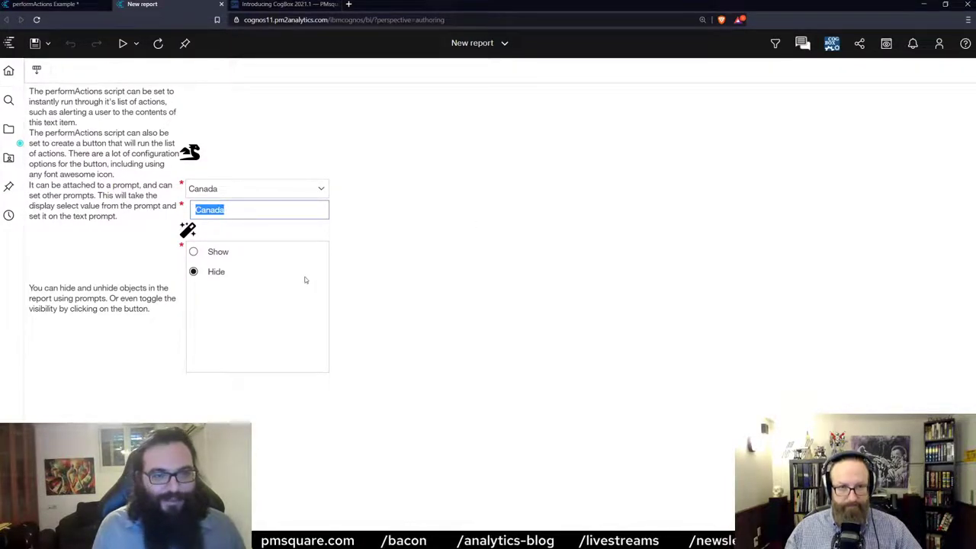
Toggle the Peekabo! text with Show/Hide and the wand button, then return to authoring.
{"action": "left_click", "coordinate": [193, 252]}
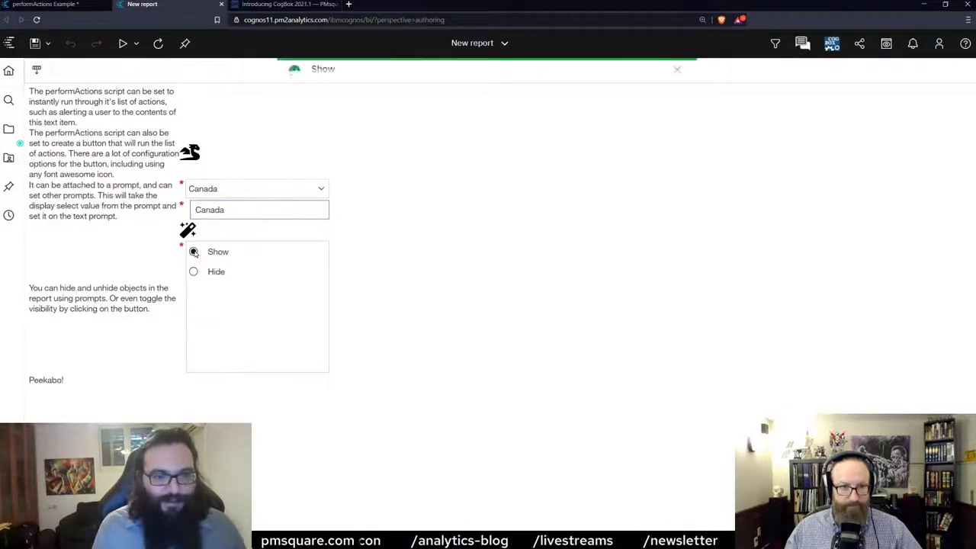
{"action": "left_click", "coordinate": [193, 273]}
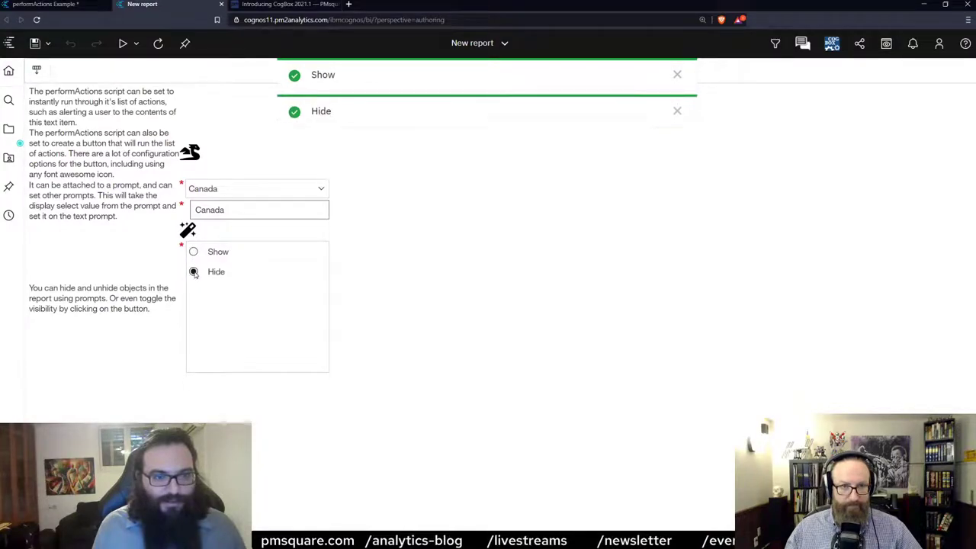
{"action": "left_click", "coordinate": [194, 252]}
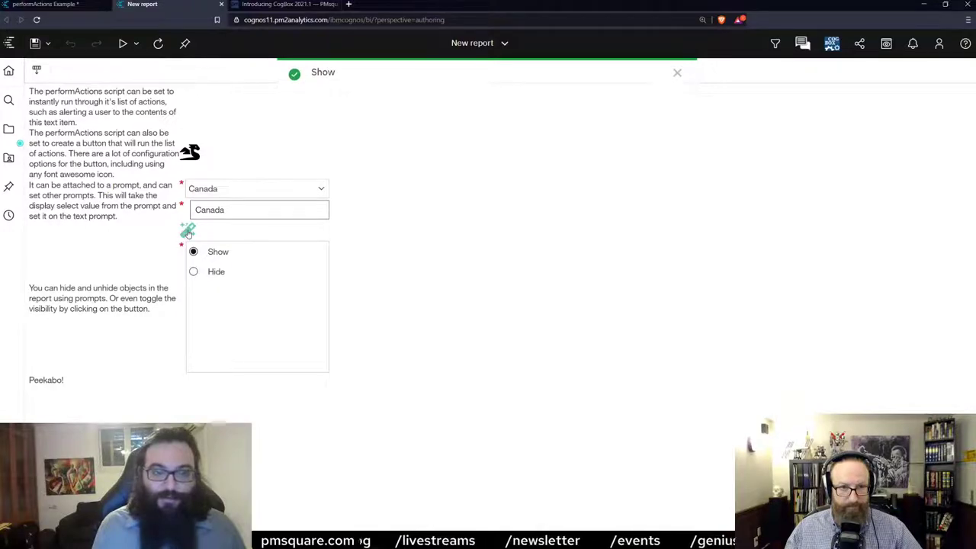
{"action": "left_click", "coordinate": [187, 233]}
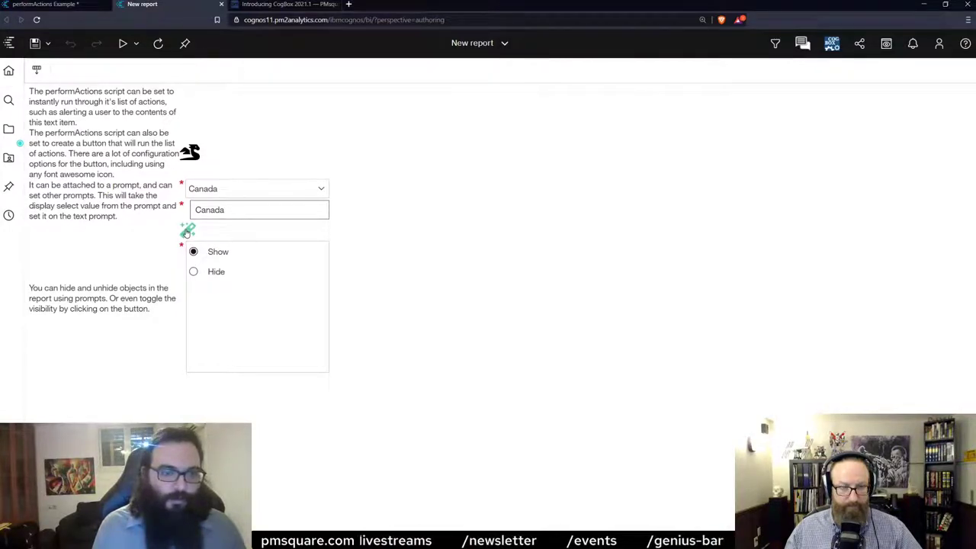
{"action": "left_click", "coordinate": [187, 232]}
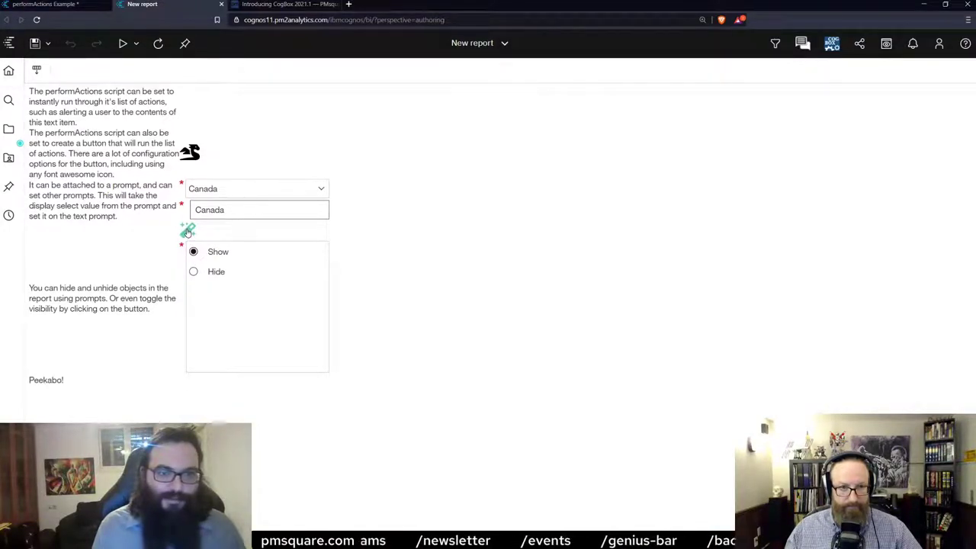
{"action": "left_click", "coordinate": [65, 5]}
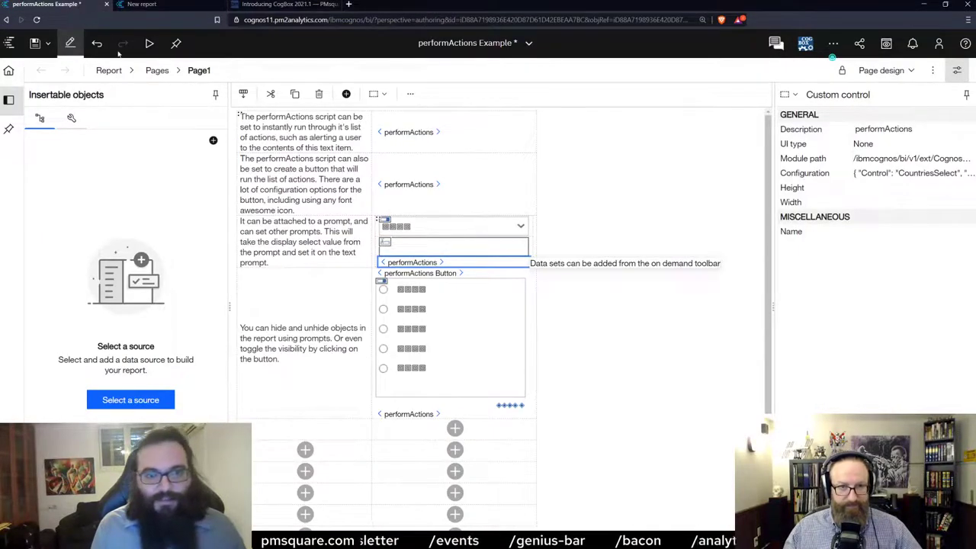
Open the bottom performActions control's JSON, reviewing the setDisplay2 read and the success alert action.
{"action": "left_click", "coordinate": [419, 416]}
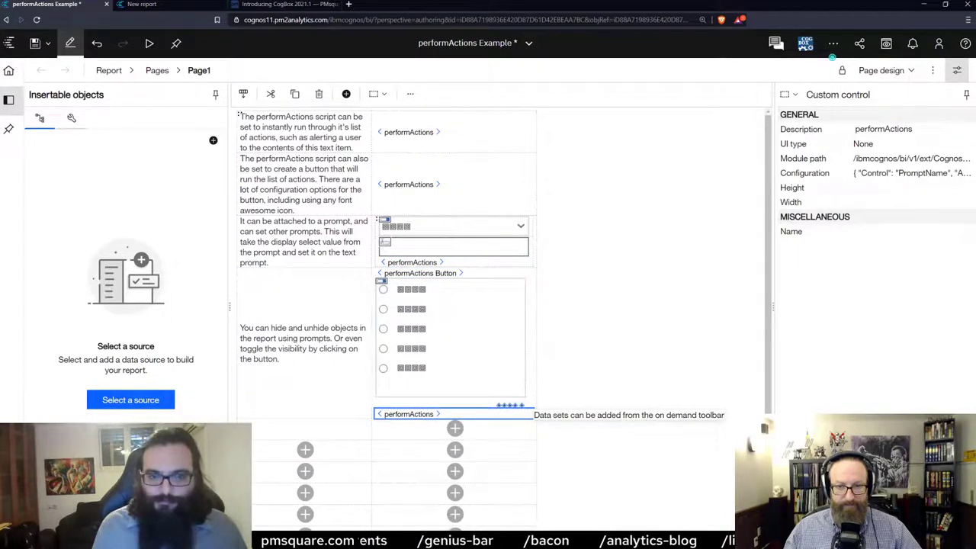
{"action": "left_click", "coordinate": [967, 173]}
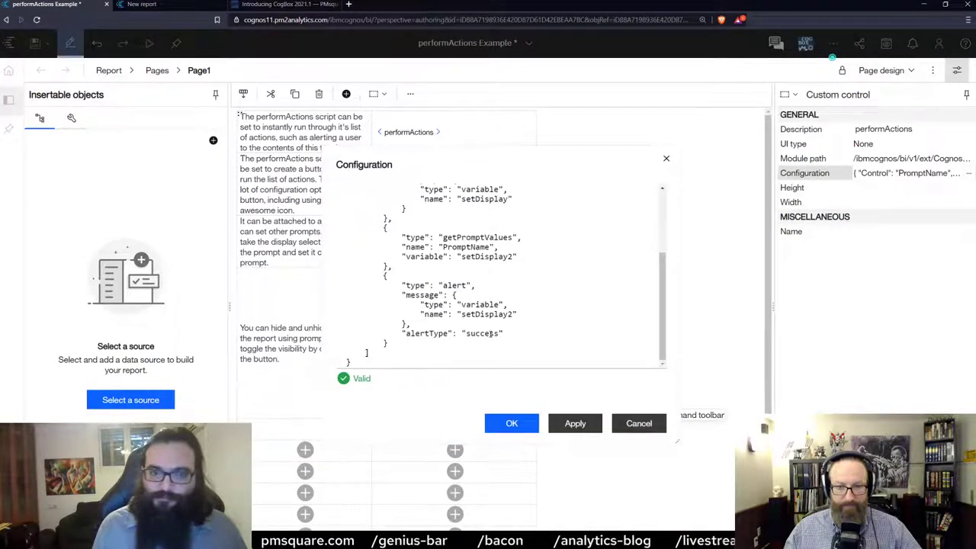
{"action": "scroll", "coordinate": [529, 321], "scroll_direction": "up", "scroll_amount": 3}
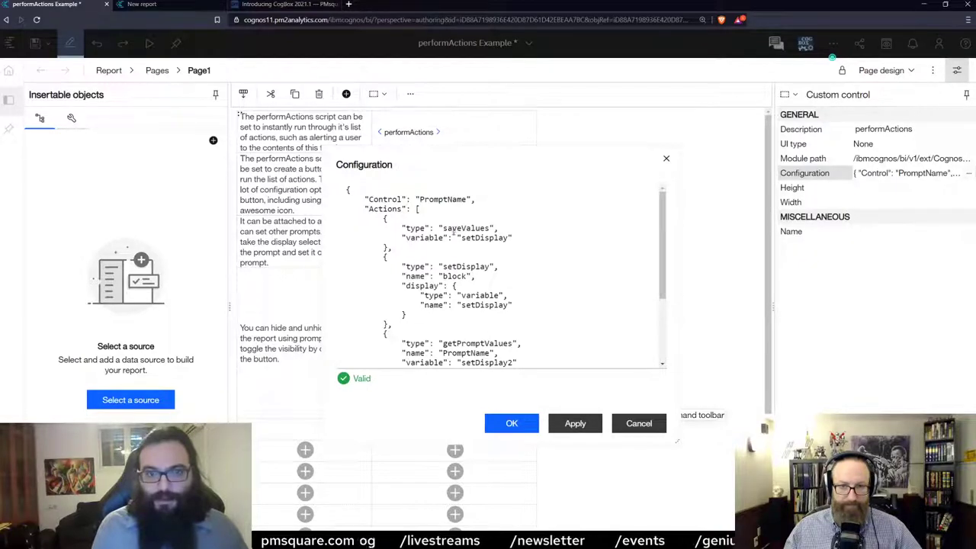
{"action": "left_click_drag", "start_coordinate": [458, 238], "coordinate": [501, 238]}
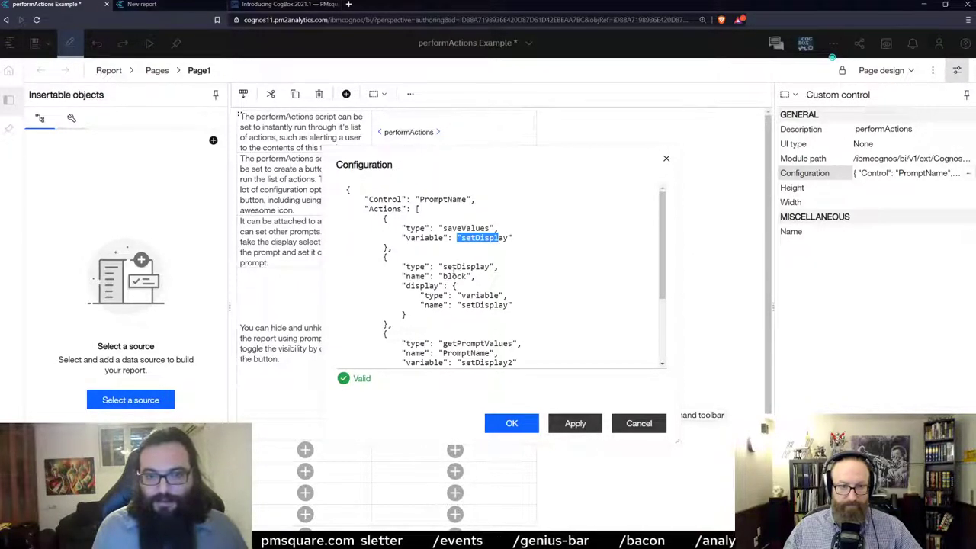
{"action": "scroll", "coordinate": [458, 273], "scroll_direction": "down", "scroll_amount": 3}
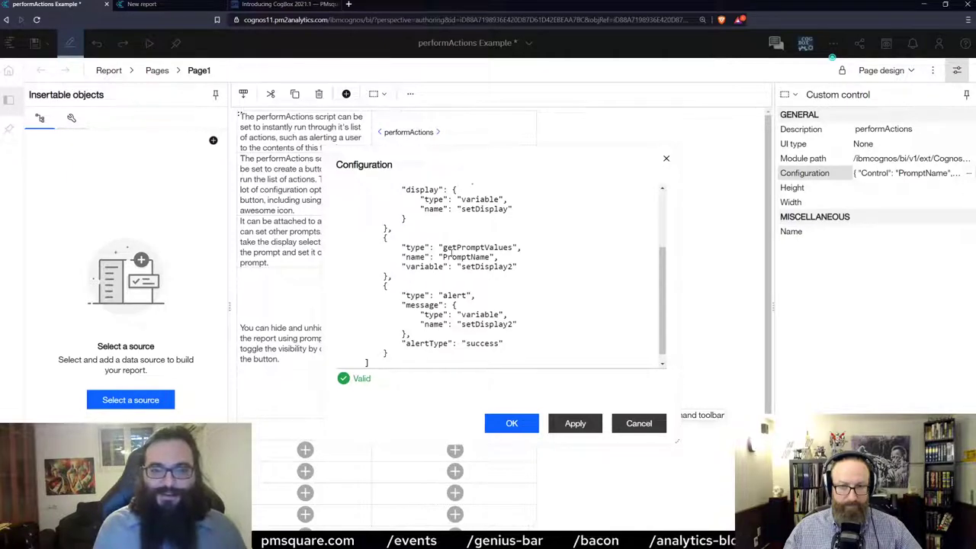
{"action": "scroll", "coordinate": [450, 244], "scroll_direction": "up", "scroll_amount": 2}
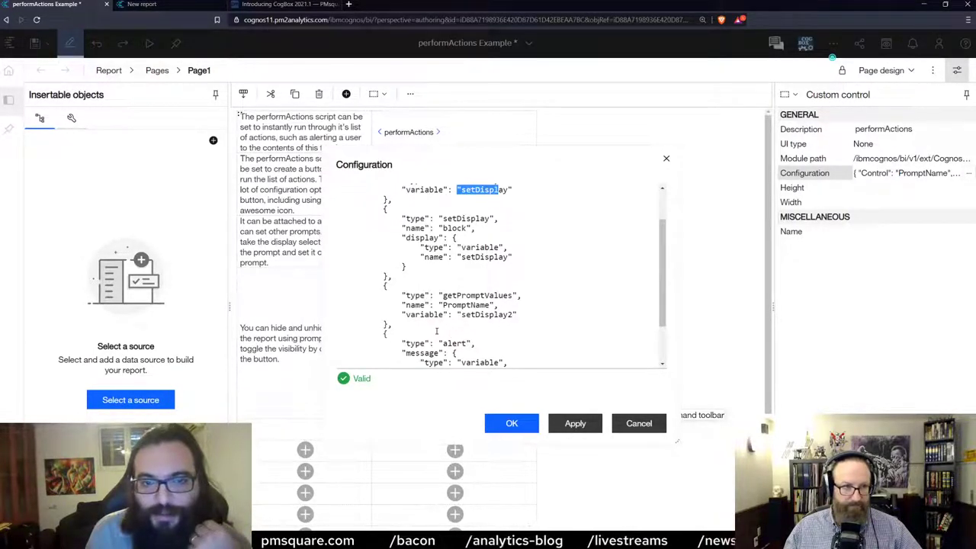
{"action": "scroll", "coordinate": [472, 333], "scroll_direction": "down", "scroll_amount": 2}
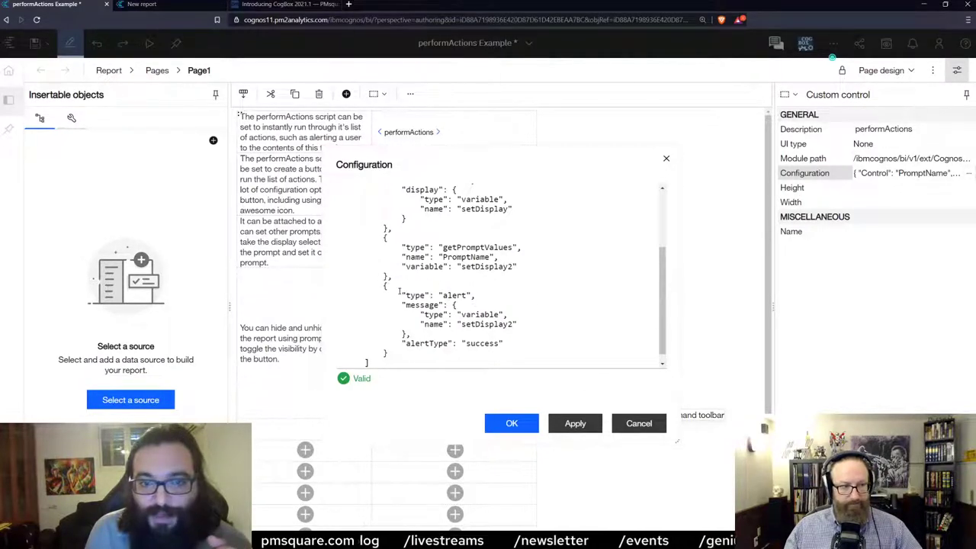
{"action": "left_click_drag", "start_coordinate": [474, 286], "coordinate": [418, 305]}
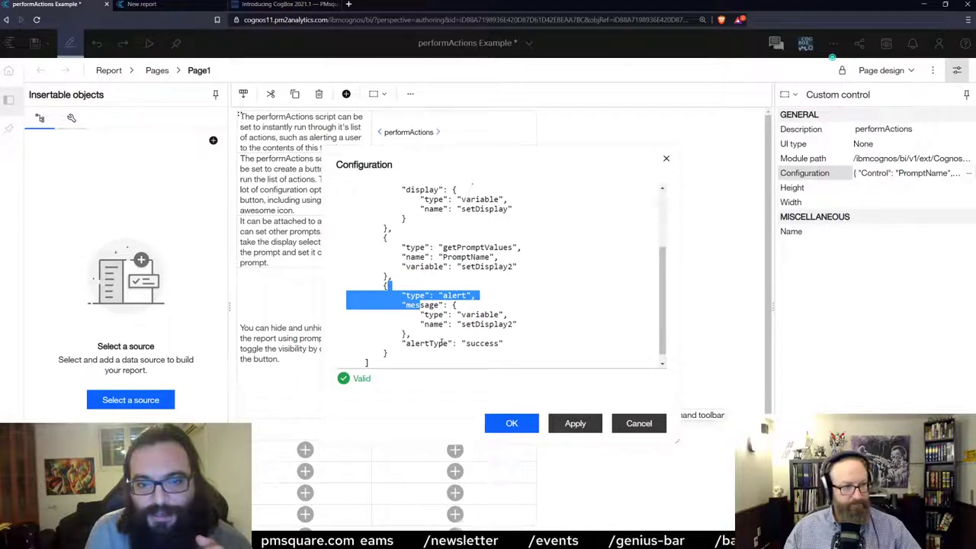
{"action": "left_click", "coordinate": [482, 343]}
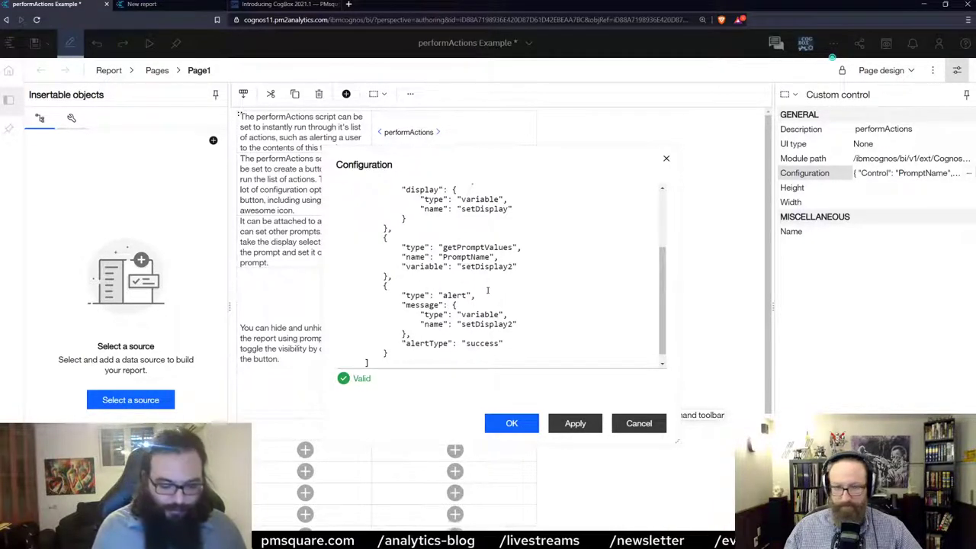
Wrap the alert message as ["static text", setDisplay2 object] and apply the configuration.
{"action": "type", "text": "[\" "}
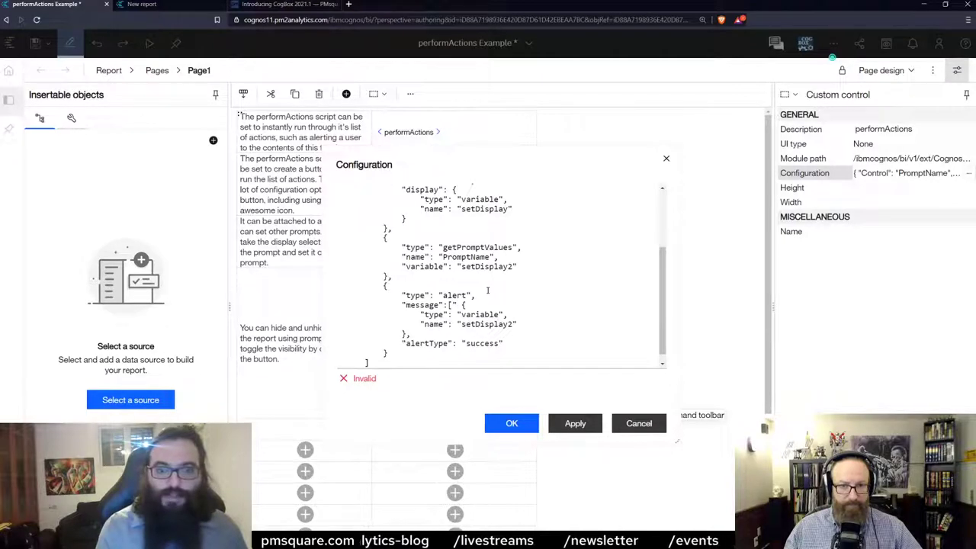
{"action": "type", "text": "static text,"}
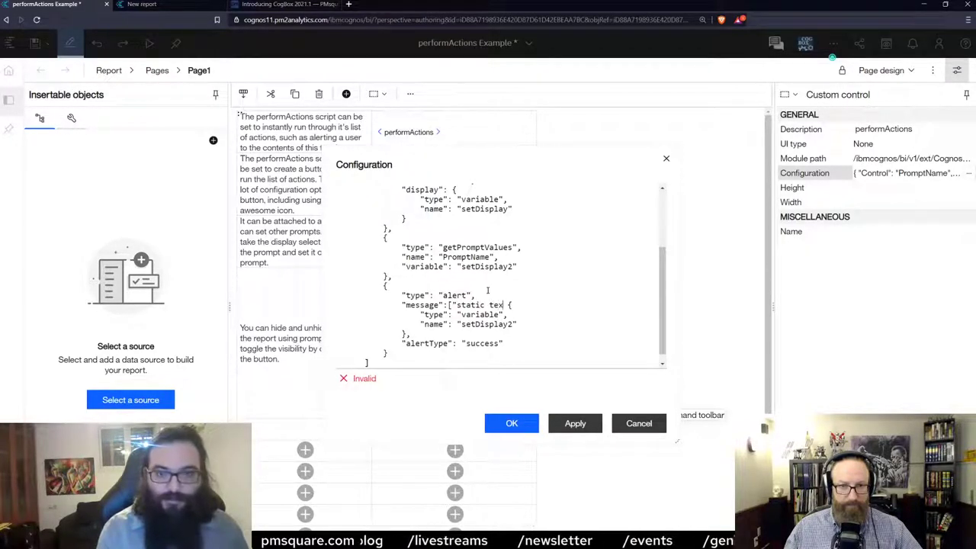
{"action": "key", "text": "BackSpace"}
{"action": "key", "text": "BackSpace"}
{"action": "type", "text": "\","}
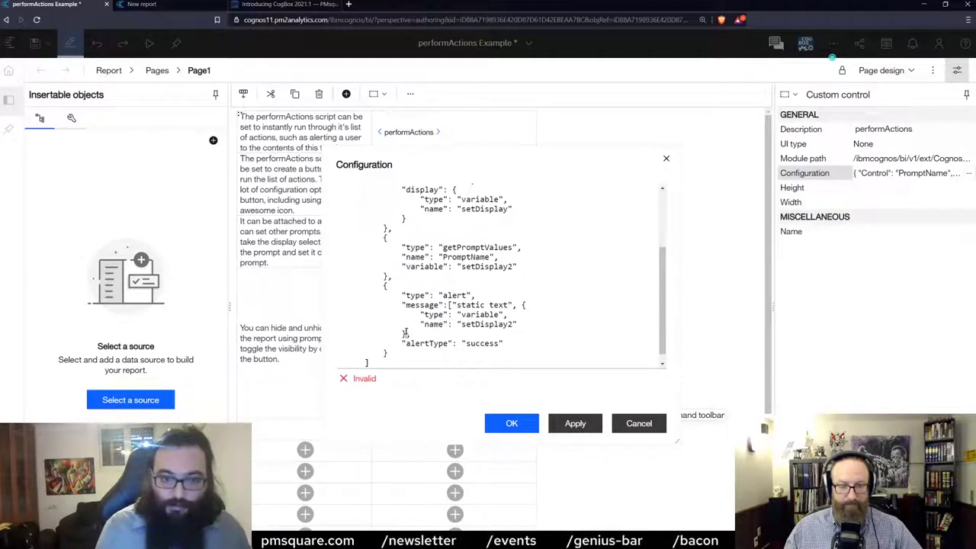
{"action": "left_click", "coordinate": [405, 334]}
{"action": "type", "text": "]"}
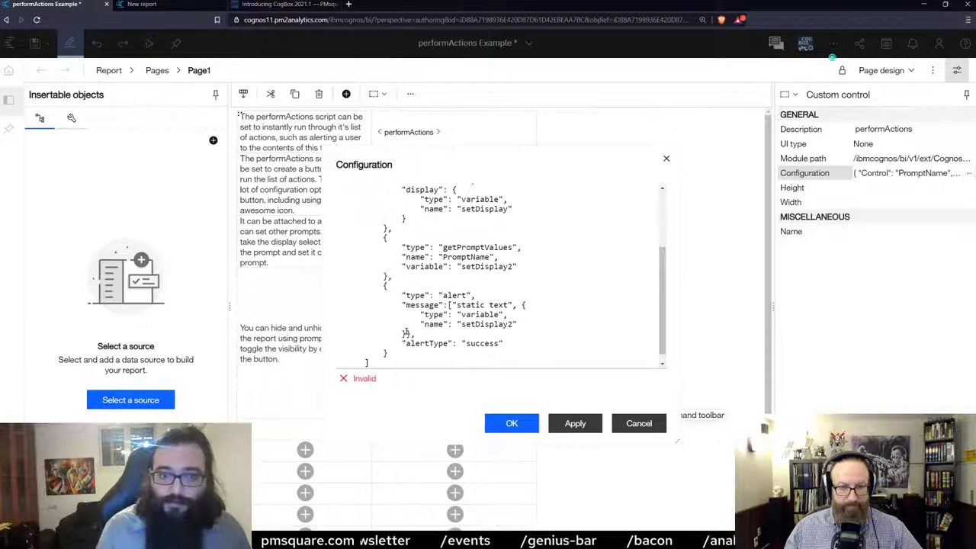
{"action": "type", "text": "]"}
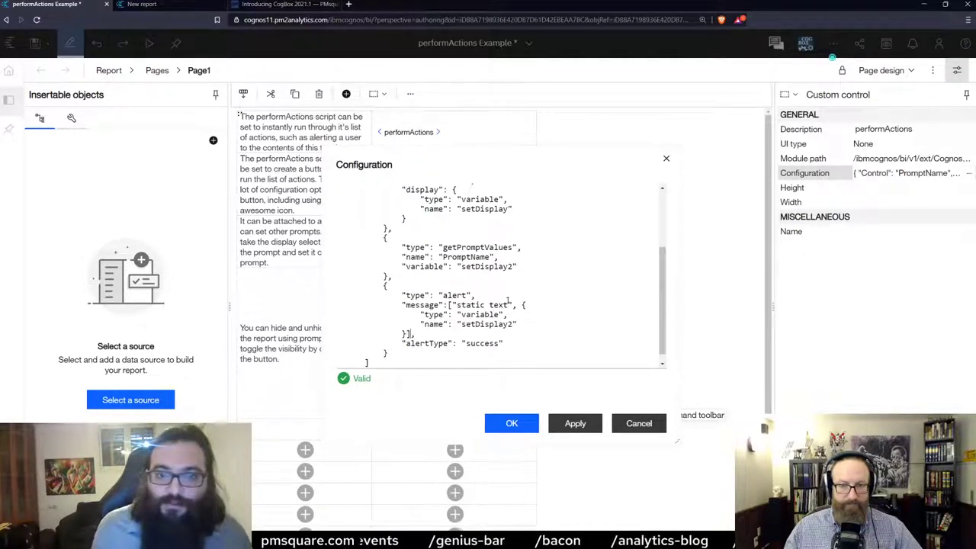
{"action": "left_click_drag", "start_coordinate": [457, 305], "coordinate": [477, 308]}
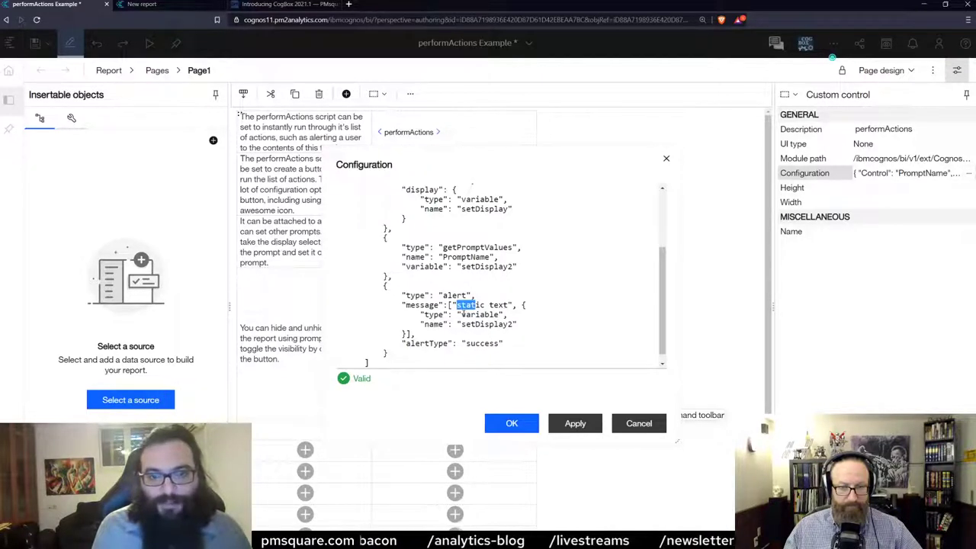
{"action": "left_click", "coordinate": [513, 426]}
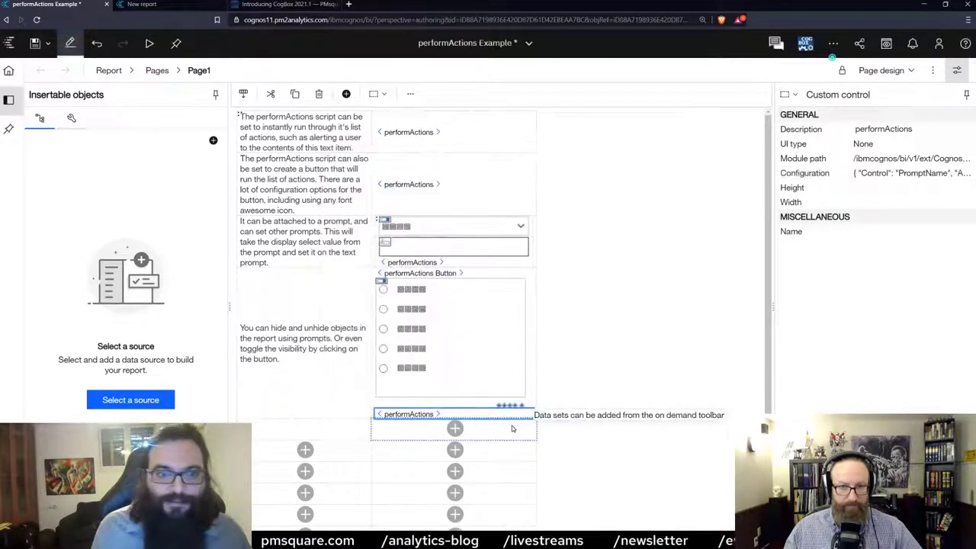
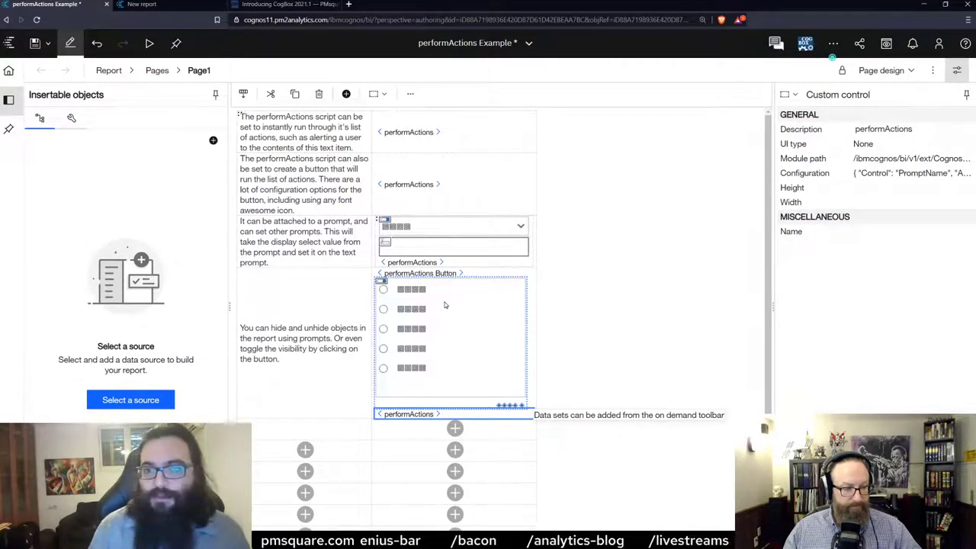
Try adding a reportAction 'finish' entry to the custom control's configuration JSON, then discard it.
{"action": "left_click", "coordinate": [964, 174]}
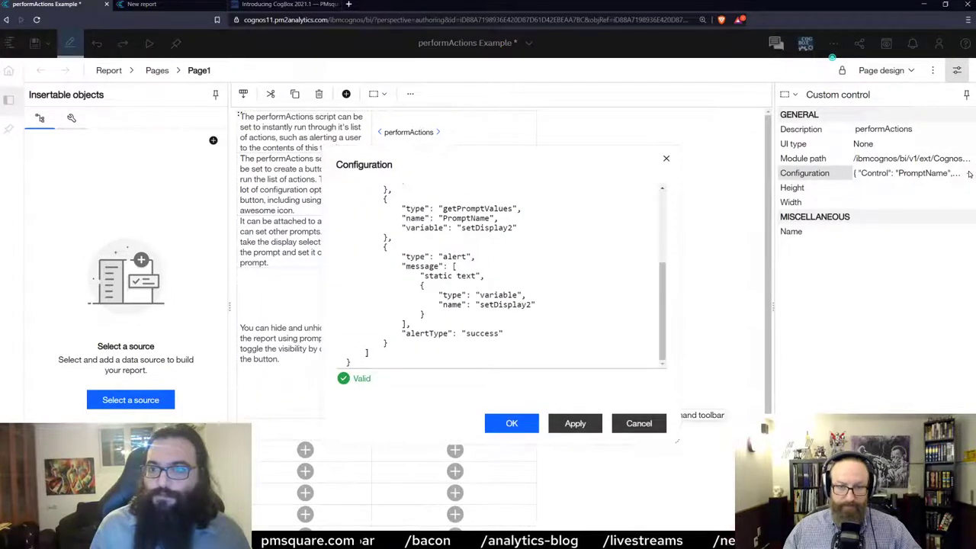
{"action": "left_click", "coordinate": [389, 343]}
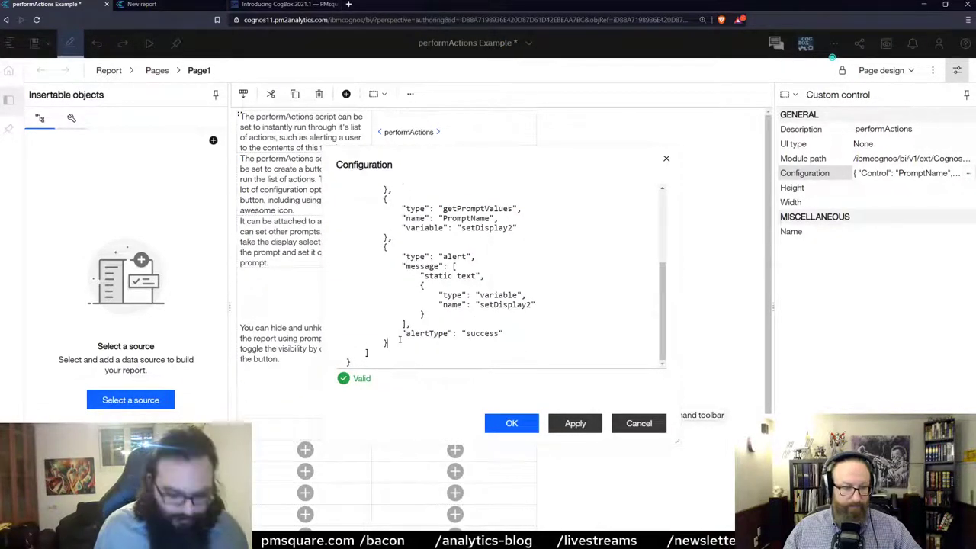
{"action": "type", "text": ",{}"}
{"action": "type", "text": "\"type\":\""}
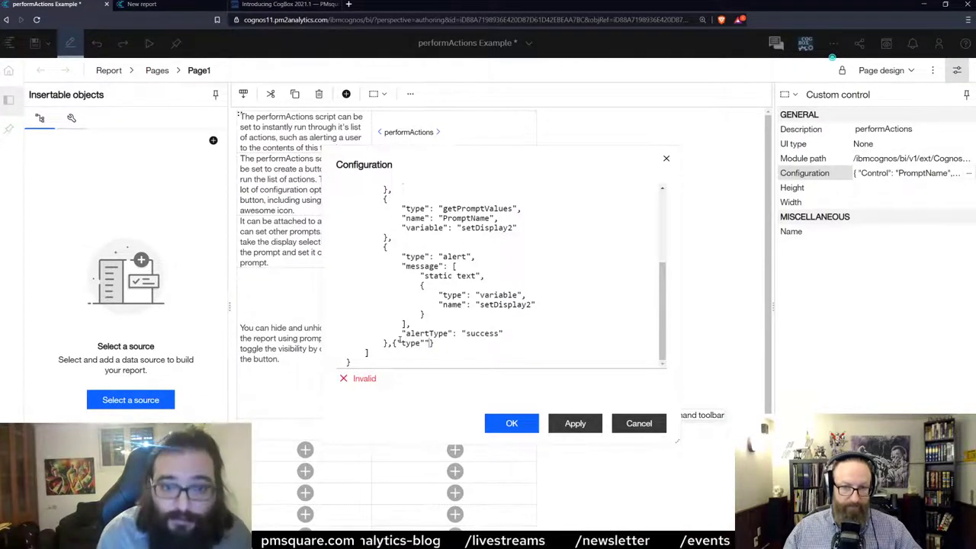
{"action": "type", "text": "repo"}
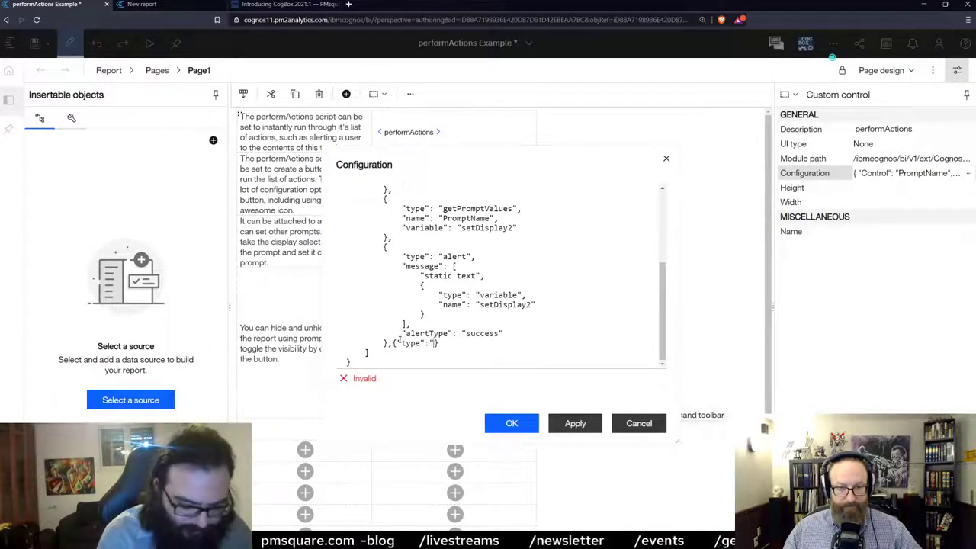
{"action": "type", "text": "rtAction"}
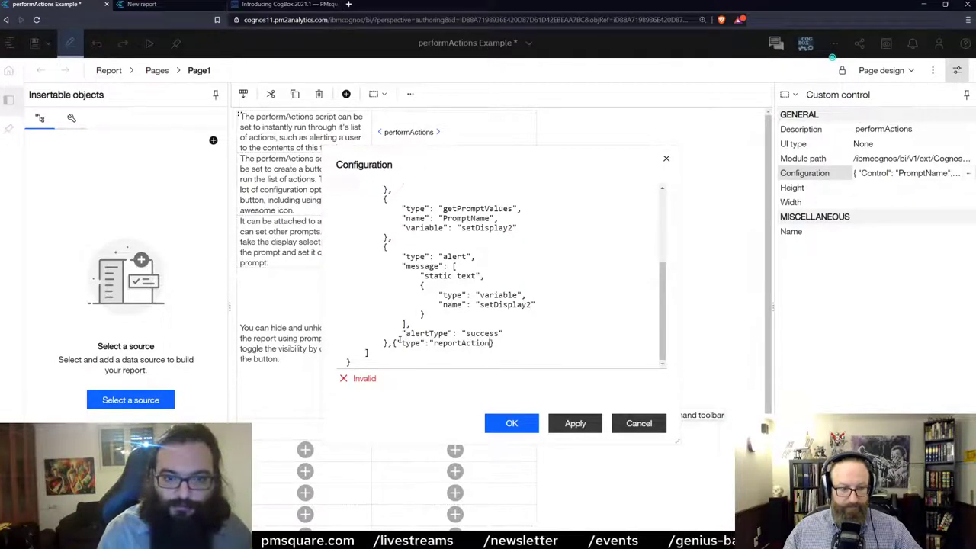
{"action": "type", "text": ",\"action\""}
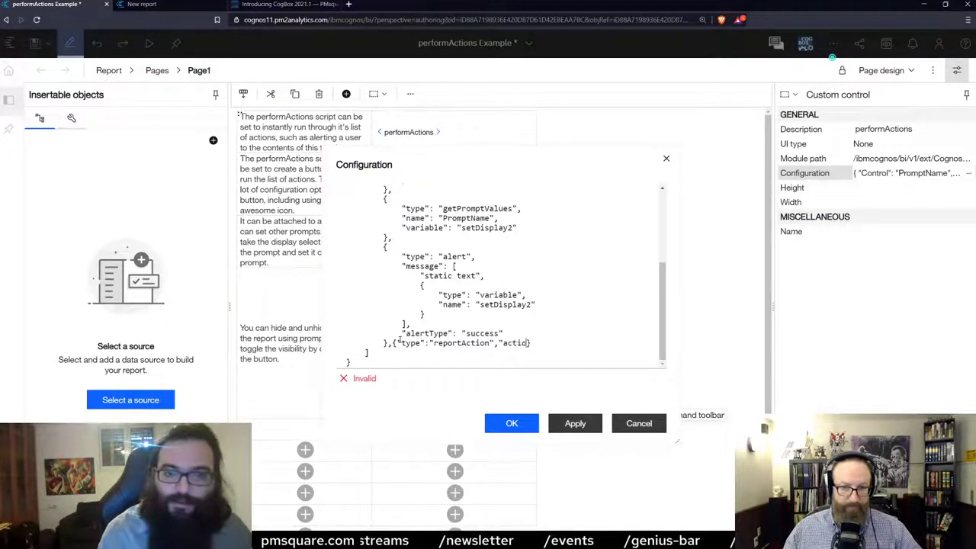
{"action": "type", "text": ":\"finish\""}
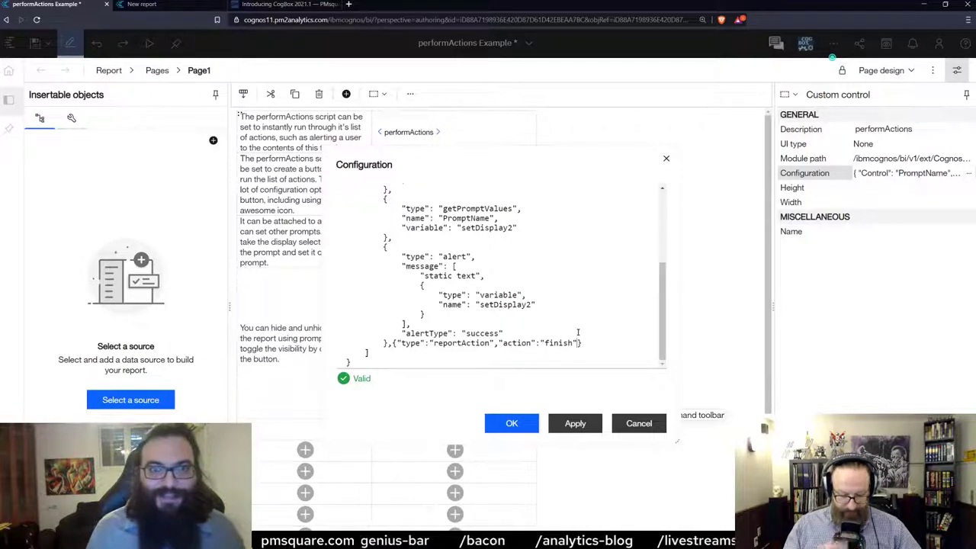
{"action": "left_click", "coordinate": [641, 424]}
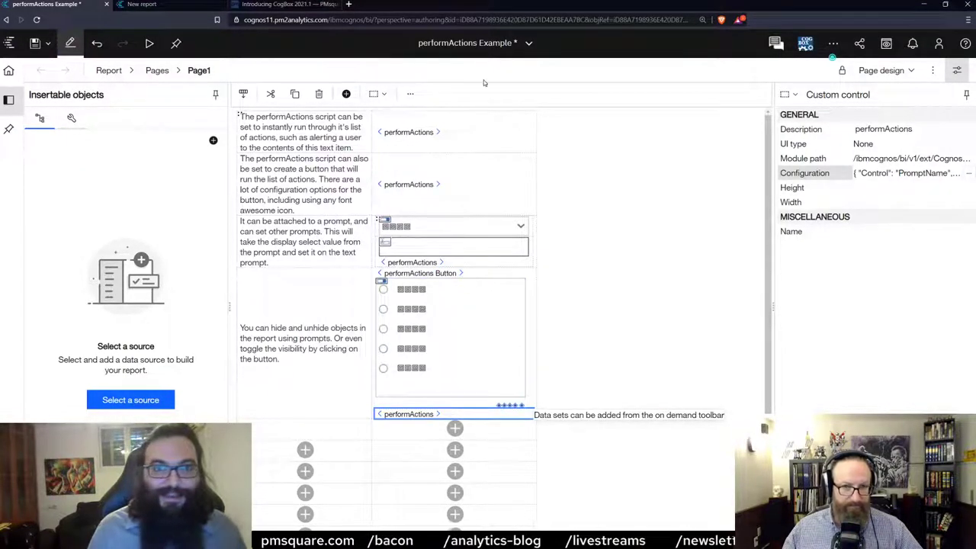
Return to the home page and open the Fancy report from Recent in edit mode.
{"action": "left_click", "coordinate": [497, 57]}
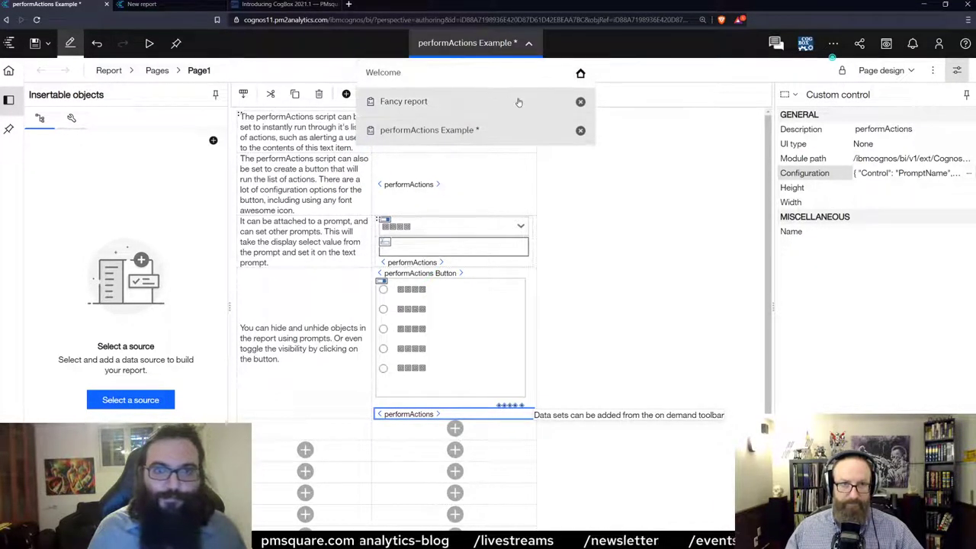
{"action": "left_click", "coordinate": [8, 73]}
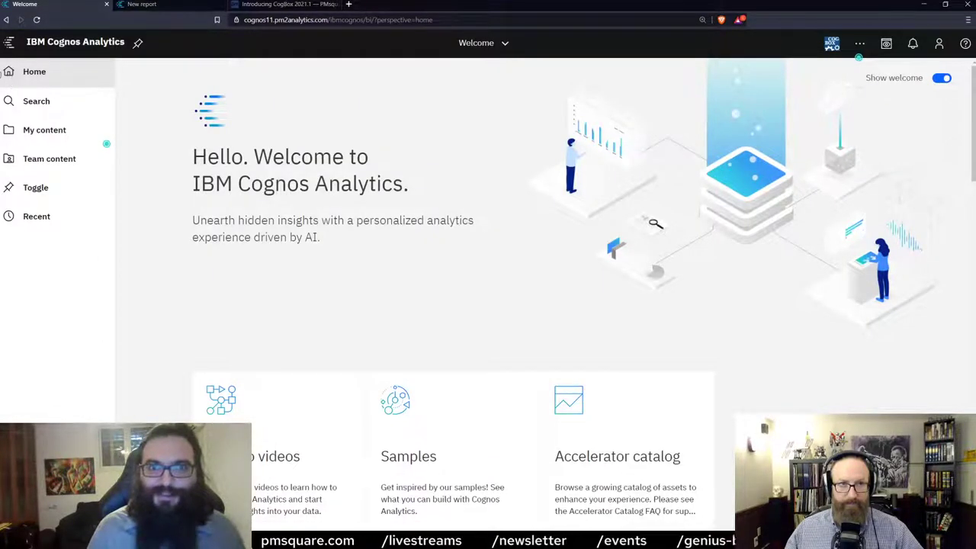
{"action": "scroll", "coordinate": [290, 282], "scroll_direction": "down", "scroll_amount": 3}
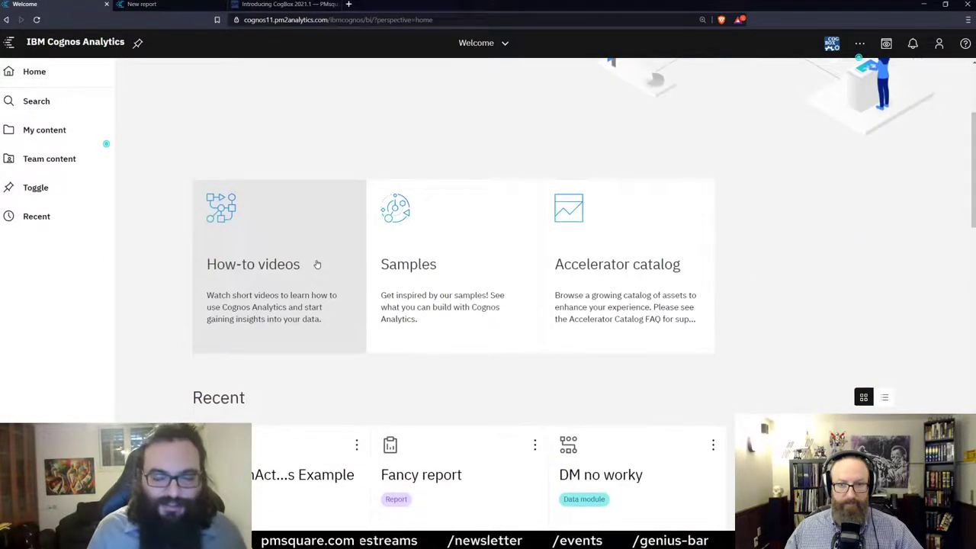
{"action": "scroll", "coordinate": [327, 293], "scroll_direction": "down", "scroll_amount": 1}
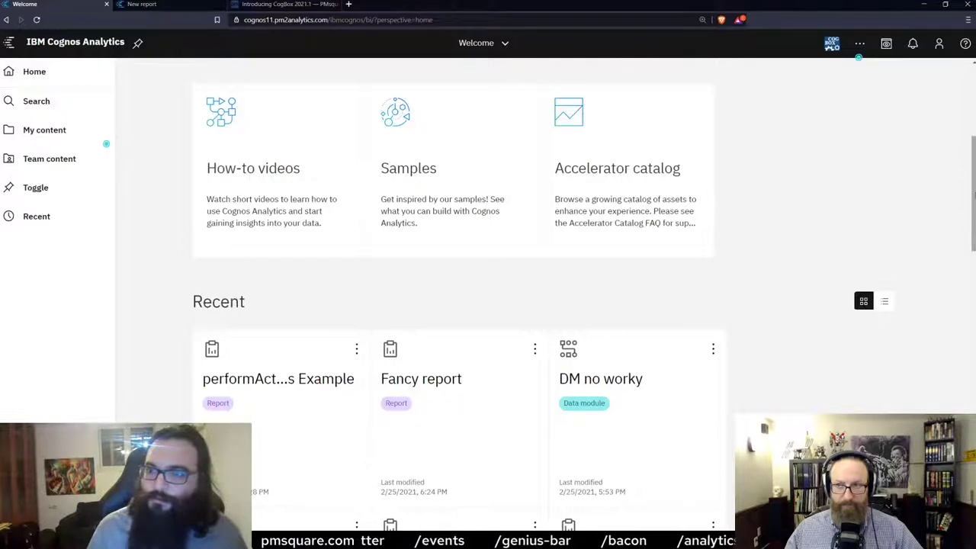
{"action": "scroll", "coordinate": [510, 245], "scroll_direction": "up", "scroll_amount": 1}
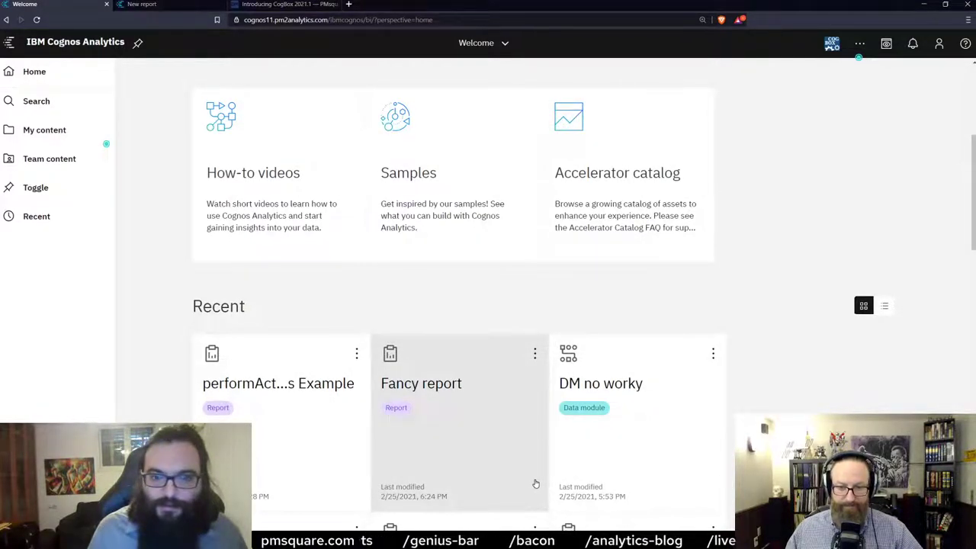
{"action": "left_click", "coordinate": [534, 354]}
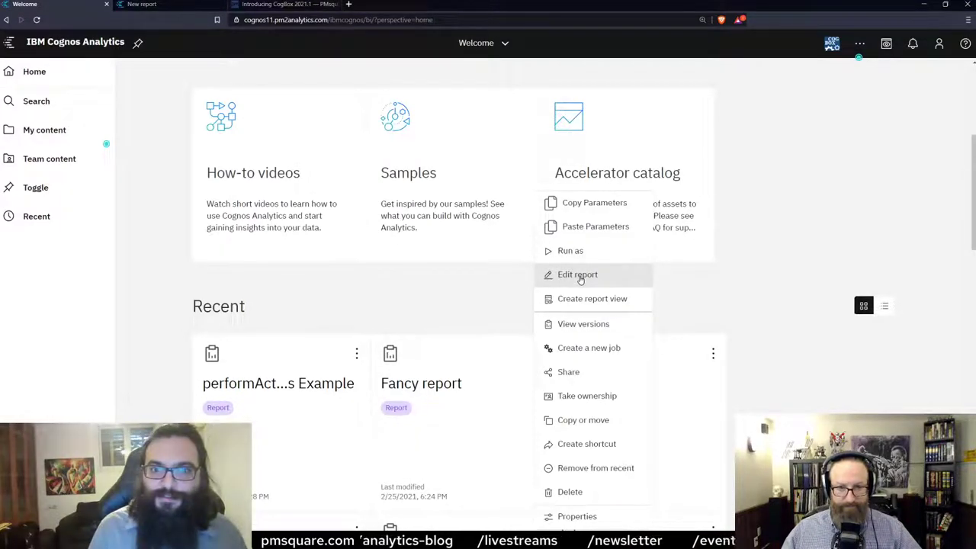
{"action": "left_click", "coordinate": [580, 279]}
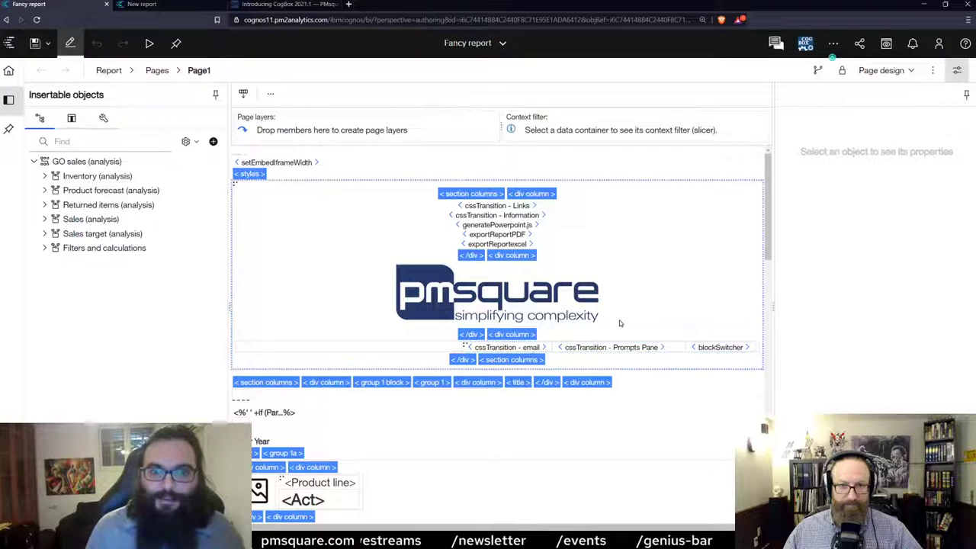
Scroll through the Fancy report layout and enable Show Hidden Objects under Visual aids.
{"action": "scroll", "coordinate": [343, 349], "scroll_direction": "down", "scroll_amount": 3}
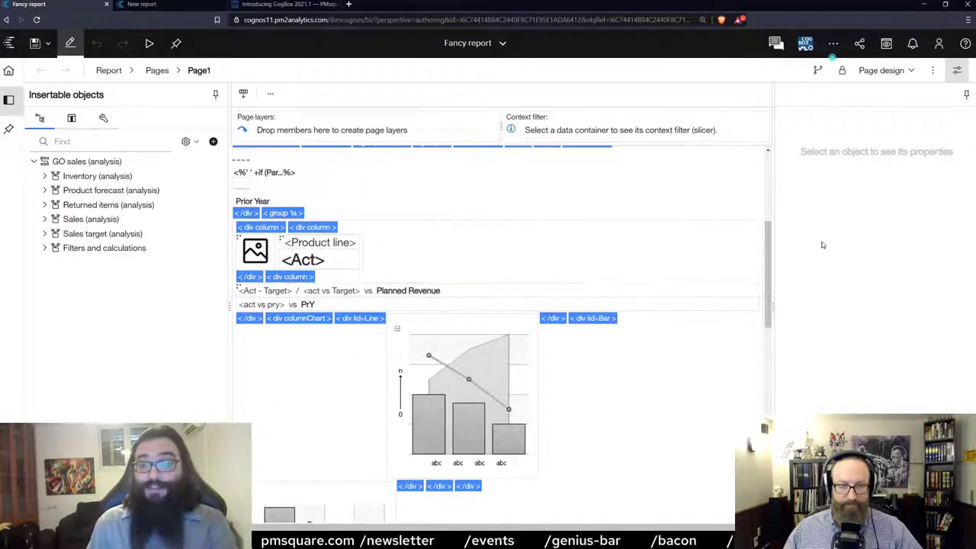
{"action": "scroll", "coordinate": [768, 219], "scroll_direction": "up", "scroll_amount": 3}
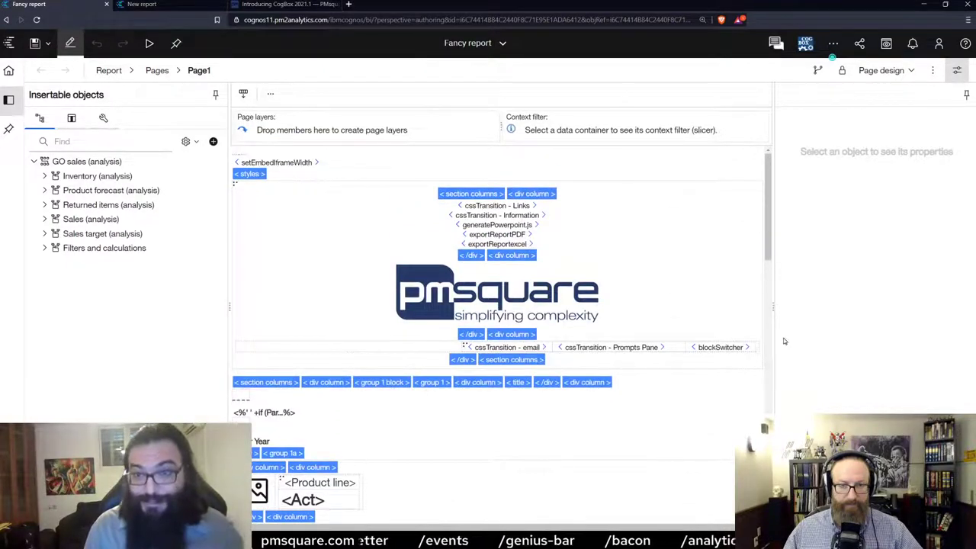
{"action": "scroll", "coordinate": [686, 309], "scroll_direction": "down", "scroll_amount": 3}
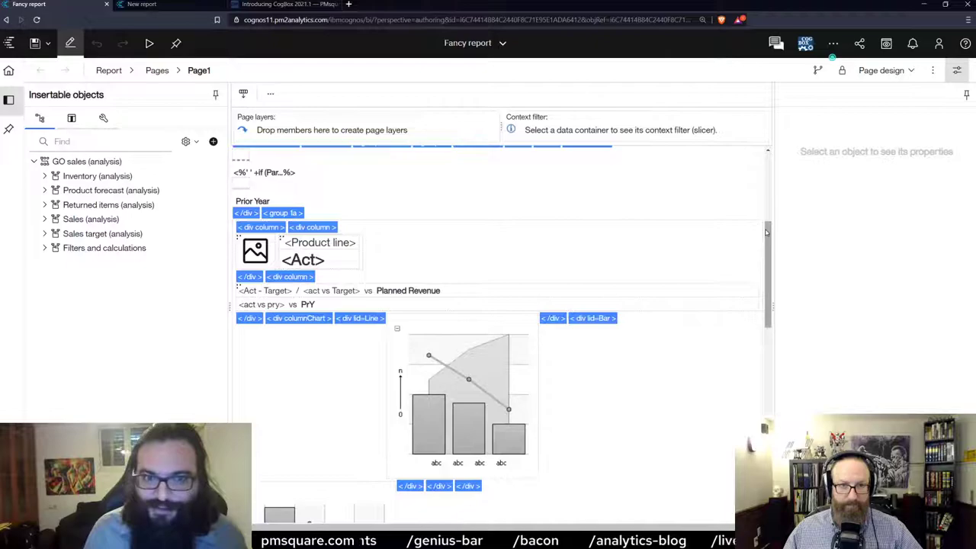
{"action": "scroll", "coordinate": [397, 391], "scroll_direction": "down", "scroll_amount": 2}
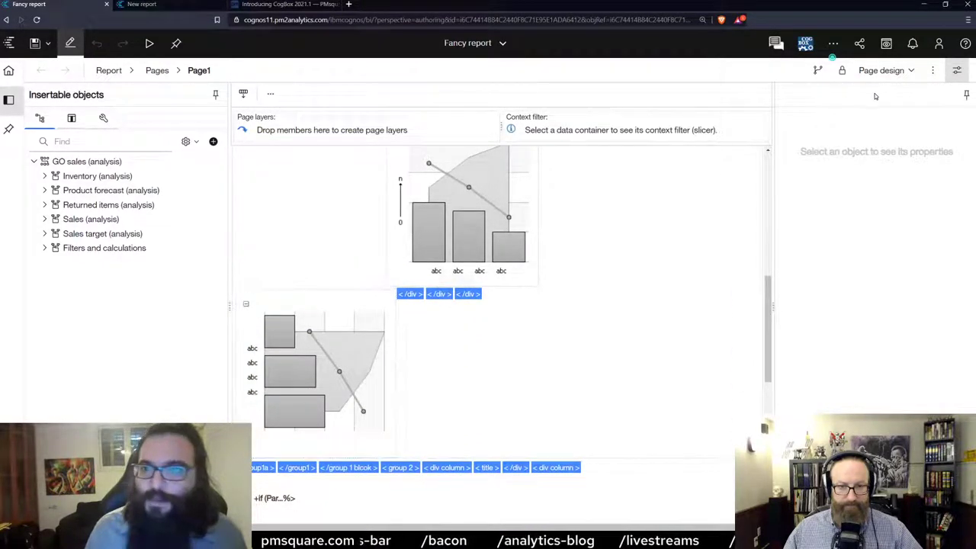
{"action": "left_click", "coordinate": [933, 71]}
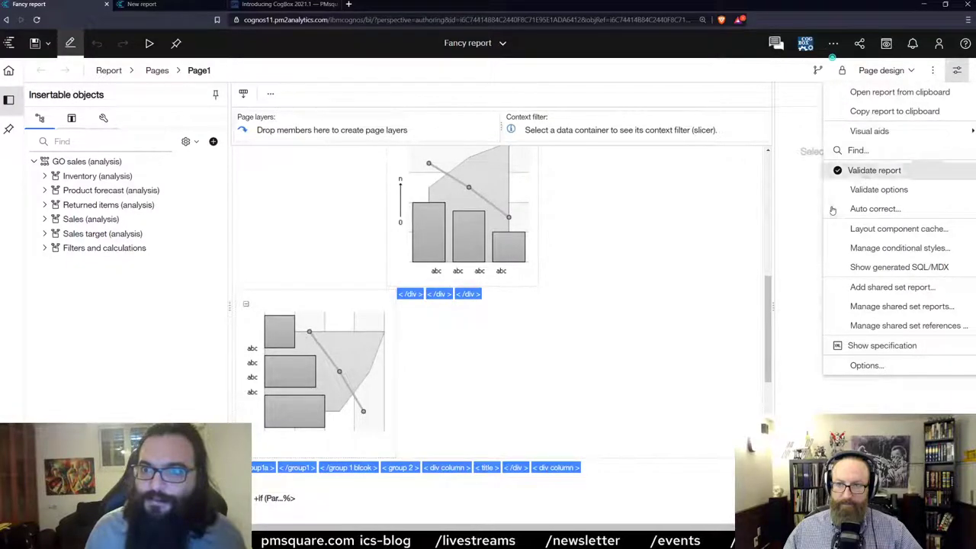
{"action": "mouse_move", "coordinate": [881, 133]}
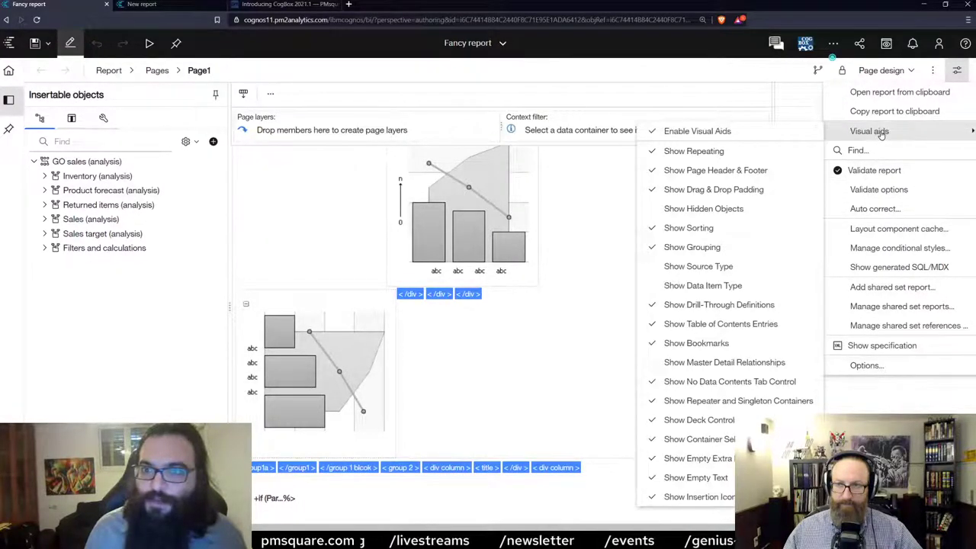
{"action": "left_click", "coordinate": [703, 209]}
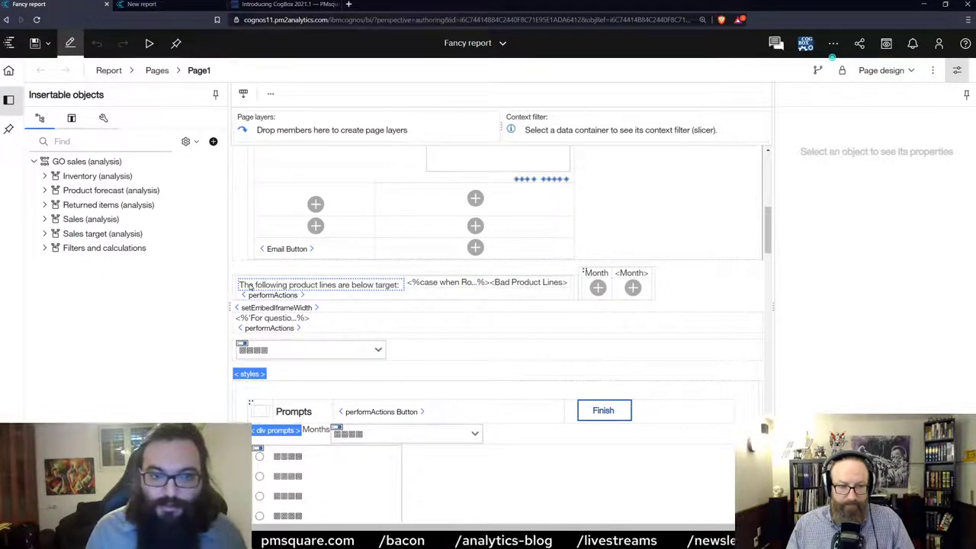
Inspect the below-target message's text, repeater, singleton and block, then list the open items.
{"action": "left_click", "coordinate": [403, 285]}
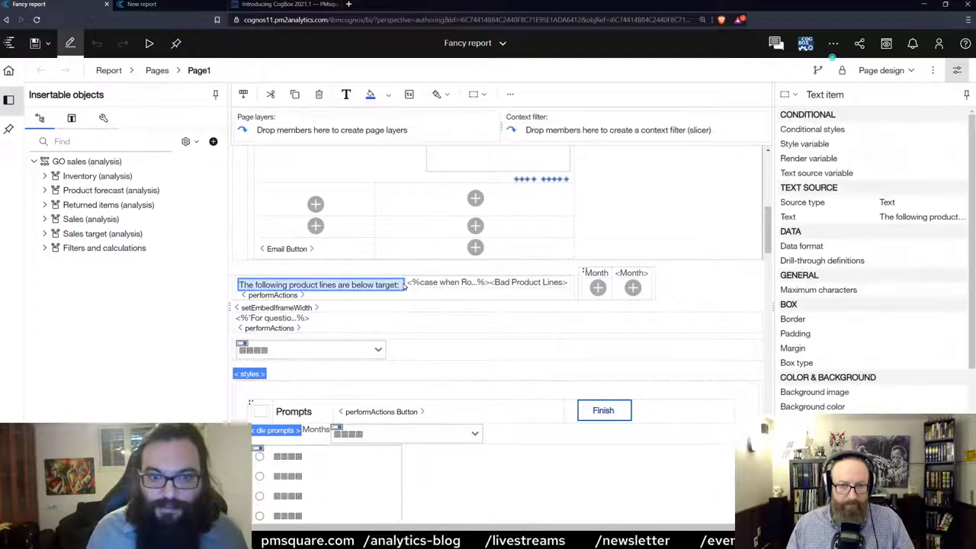
{"action": "left_click", "coordinate": [406, 284]}
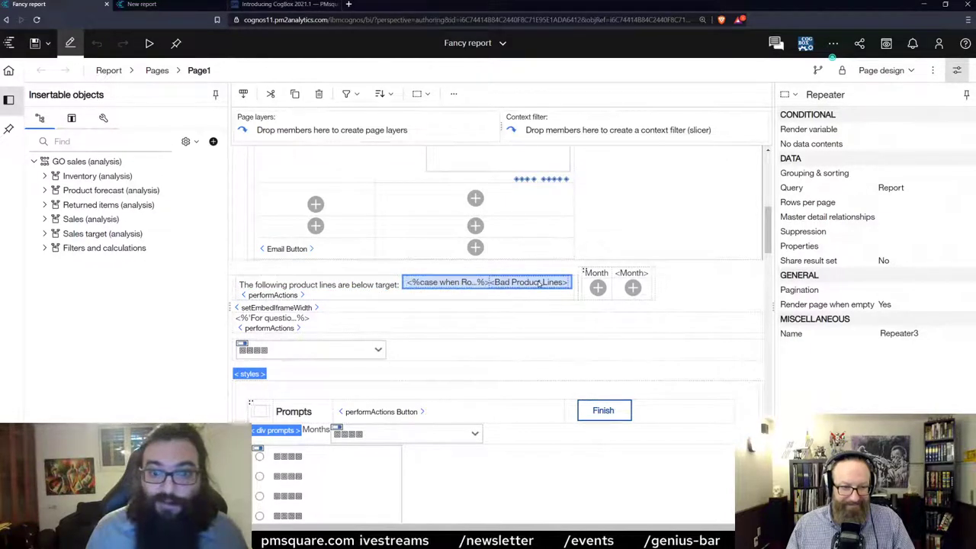
{"action": "left_click", "coordinate": [234, 284]}
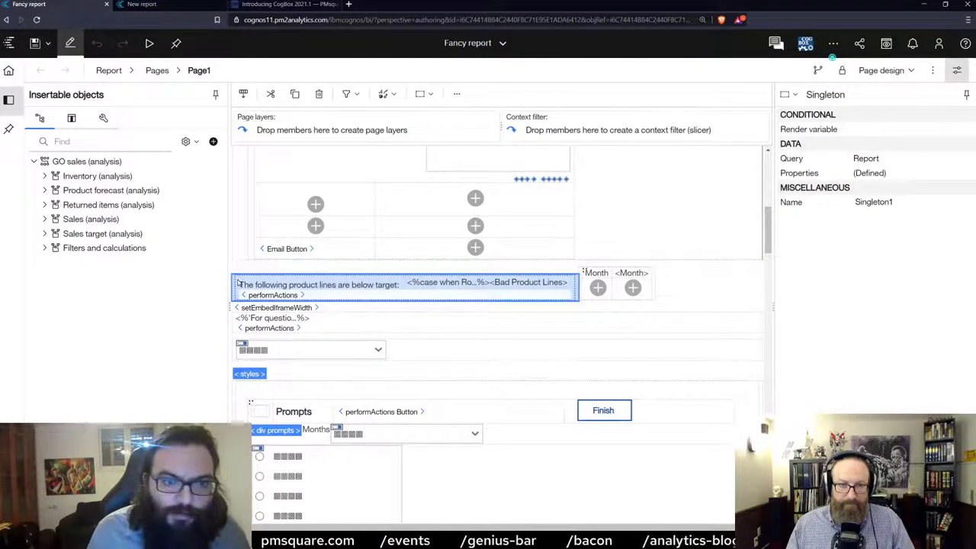
{"action": "left_click", "coordinate": [238, 282]}
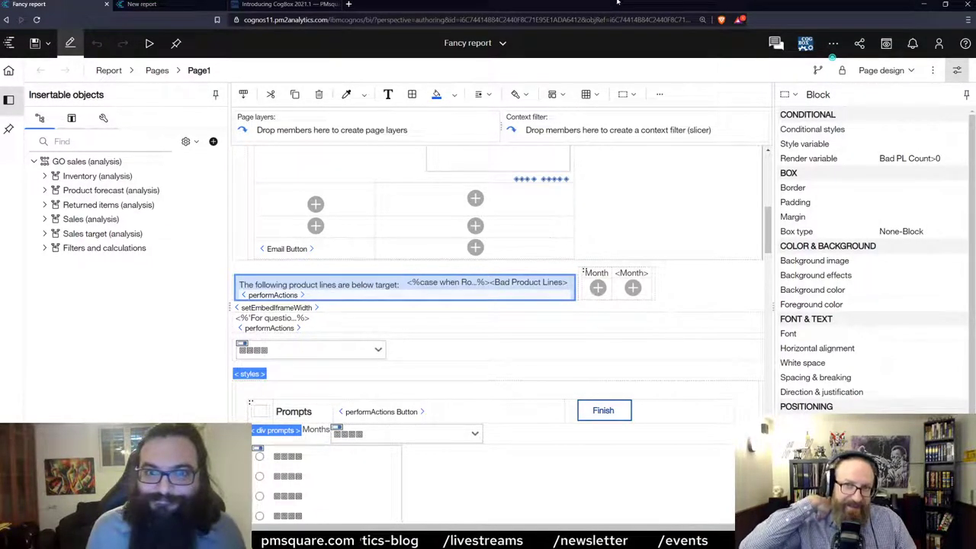
{"action": "left_click", "coordinate": [502, 43]}
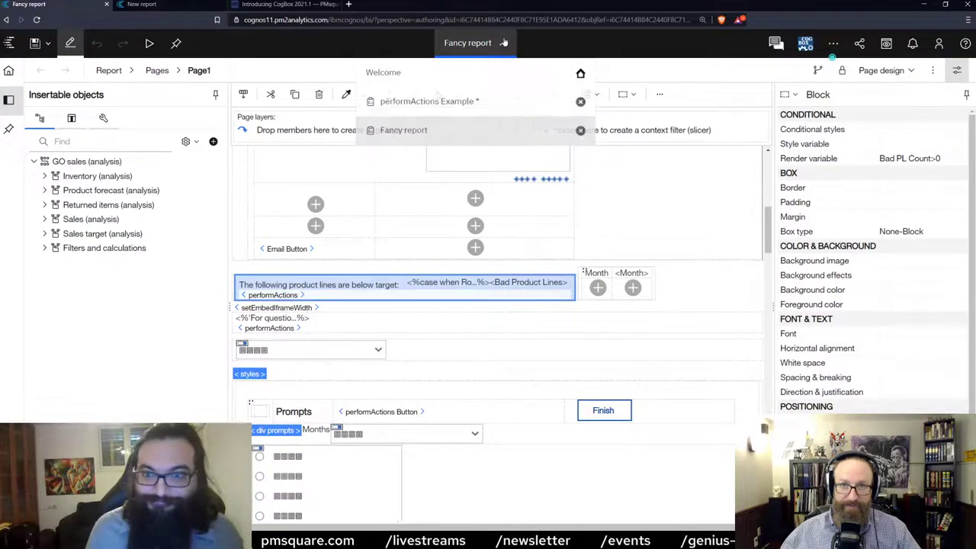
Close the Fancy report, reopen it from Recent, and dismiss the below-target alert.
{"action": "left_click", "coordinate": [579, 131]}
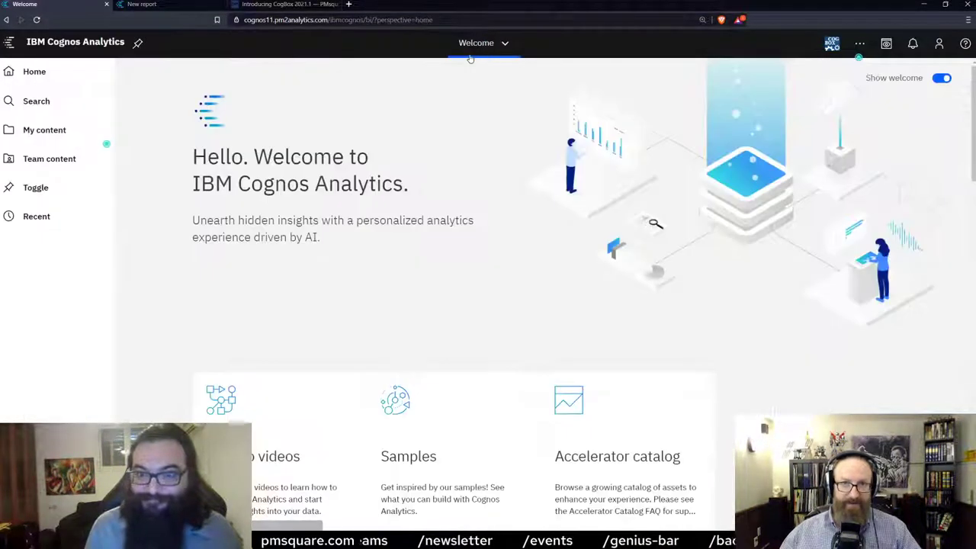
{"action": "scroll", "coordinate": [420, 298], "scroll_direction": "down", "scroll_amount": 3}
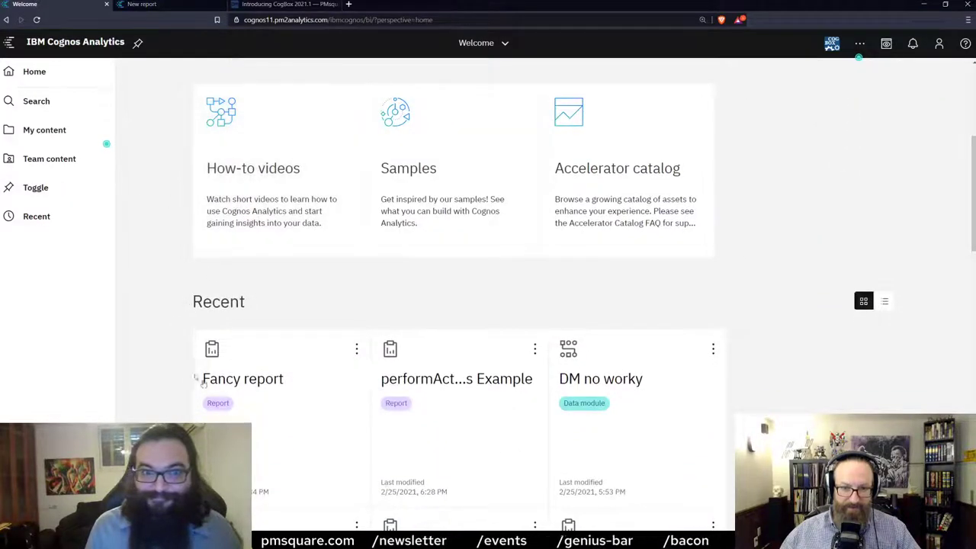
{"action": "left_click", "coordinate": [260, 385]}
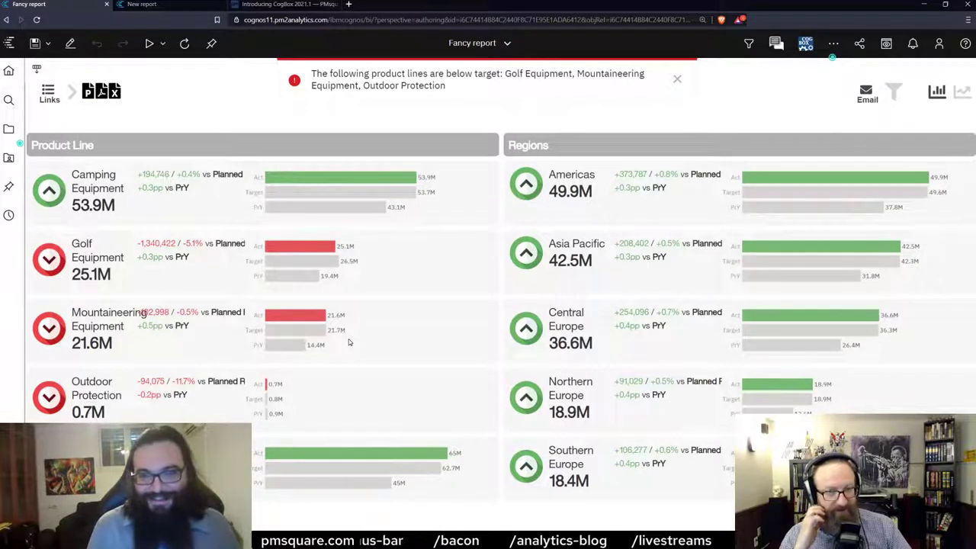
{"action": "left_click", "coordinate": [677, 80]}
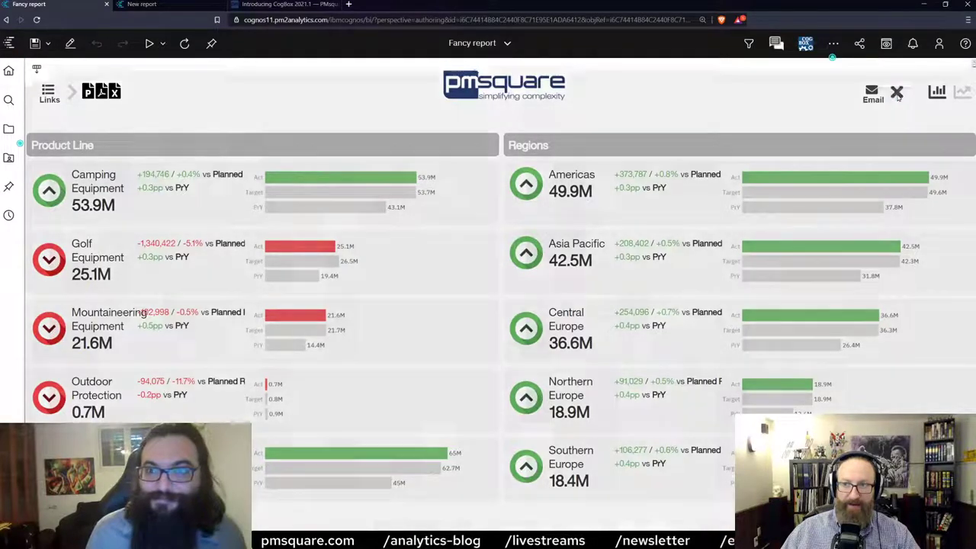
Rerun the report with the prompts set to December 2012 and Asia Pacific.
{"action": "left_click", "coordinate": [897, 92]}
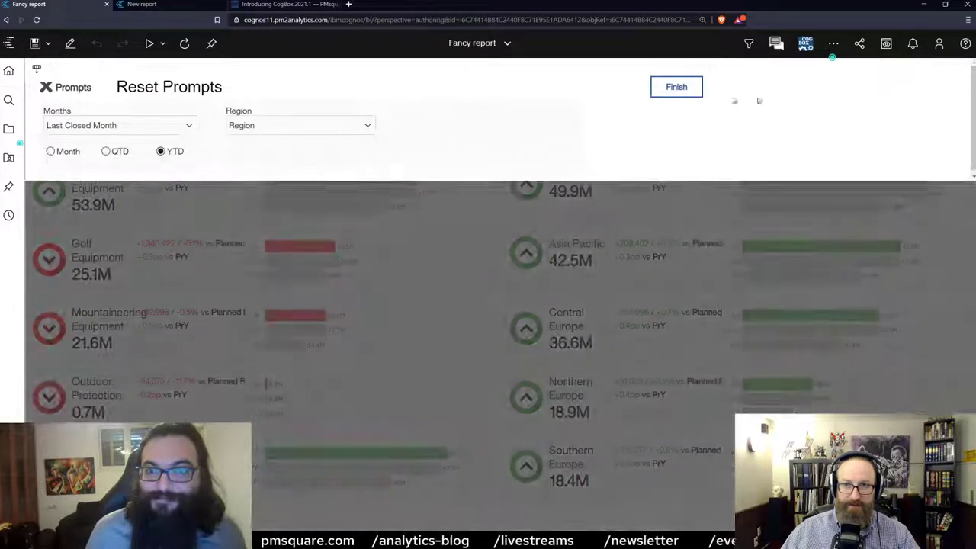
{"action": "left_click", "coordinate": [190, 126]}
{"action": "left_click", "coordinate": [191, 126]}
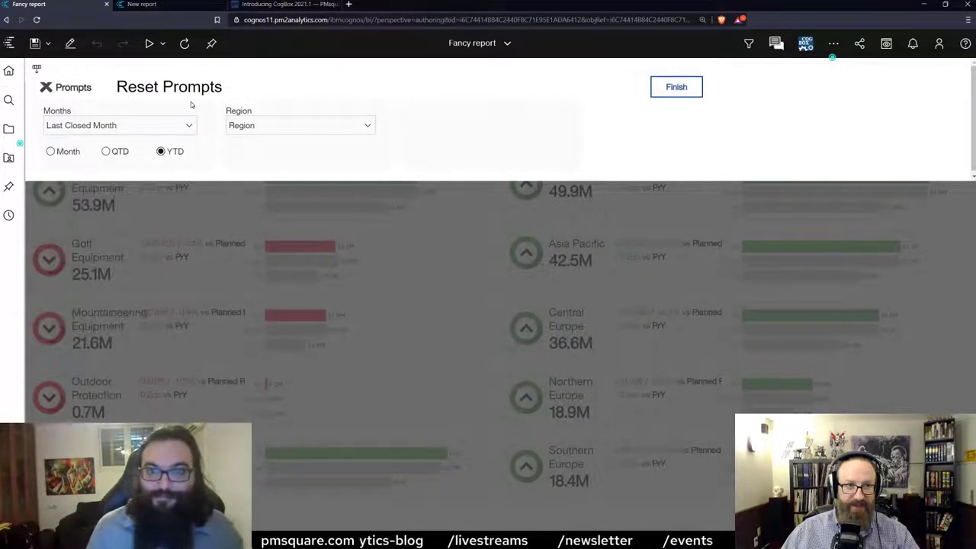
{"action": "left_click", "coordinate": [187, 125]}
{"action": "scroll", "coordinate": [115, 244], "scroll_direction": "down", "scroll_amount": 6}
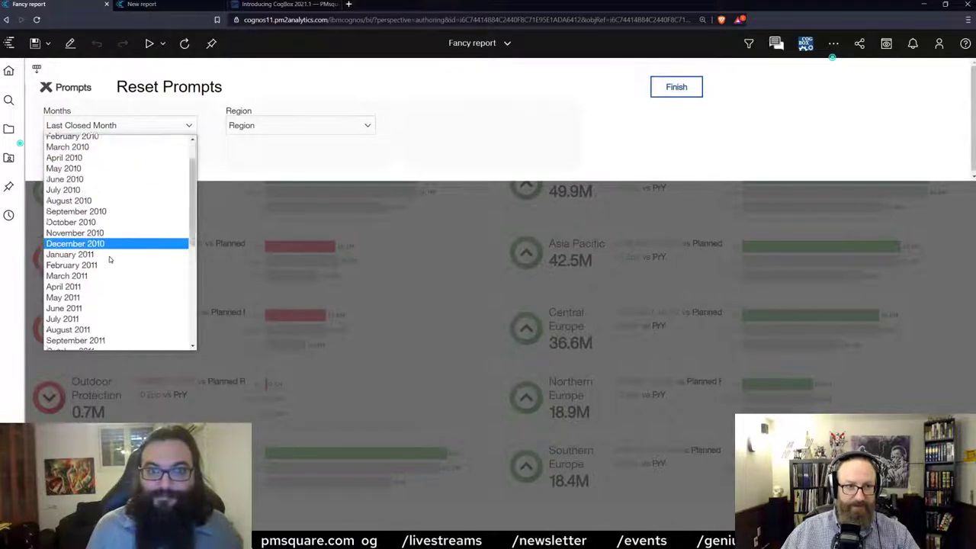
{"action": "left_click", "coordinate": [109, 266]}
{"action": "left_click", "coordinate": [330, 126]}
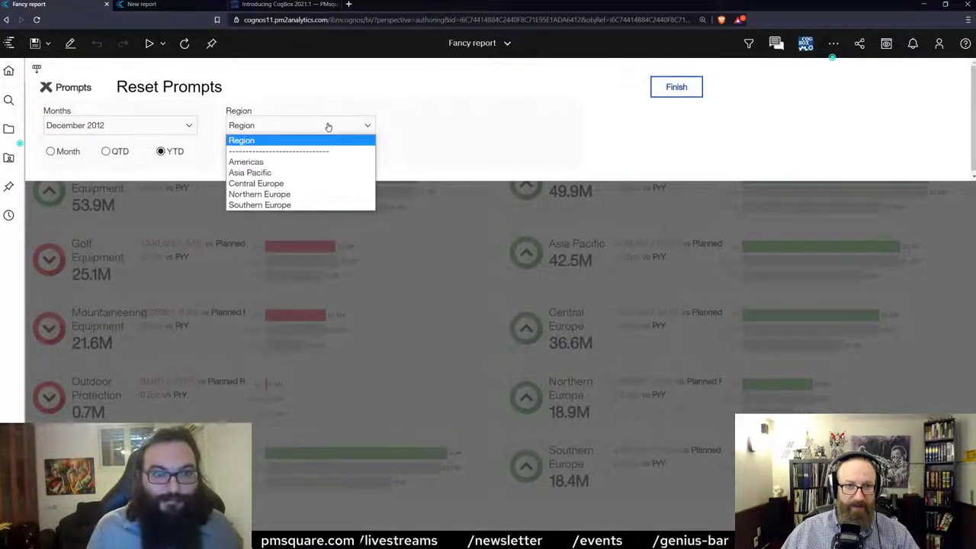
{"action": "left_click", "coordinate": [283, 173]}
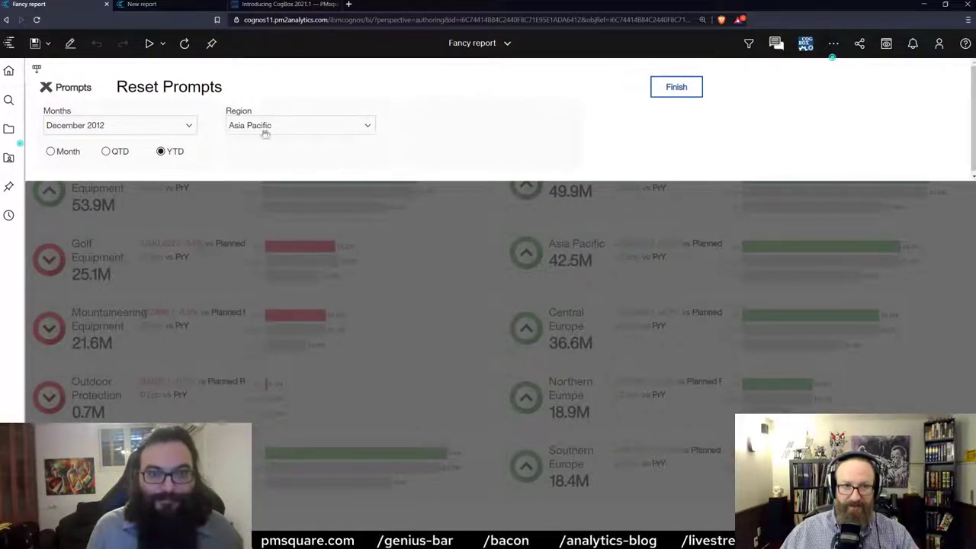
{"action": "left_click", "coordinate": [671, 90]}
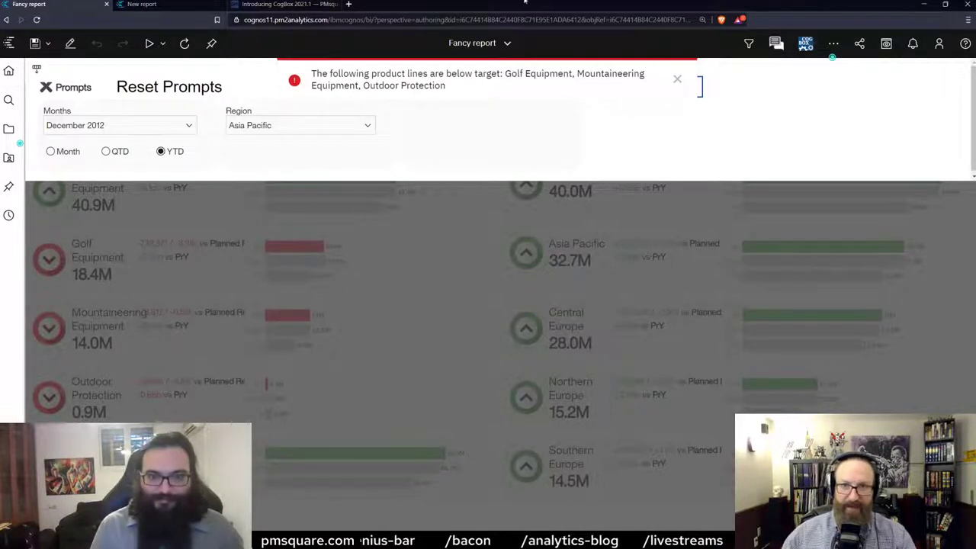
Reset the prompts to their defaults, rerun the report, and close the prompt panel.
{"action": "left_click", "coordinate": [678, 79]}
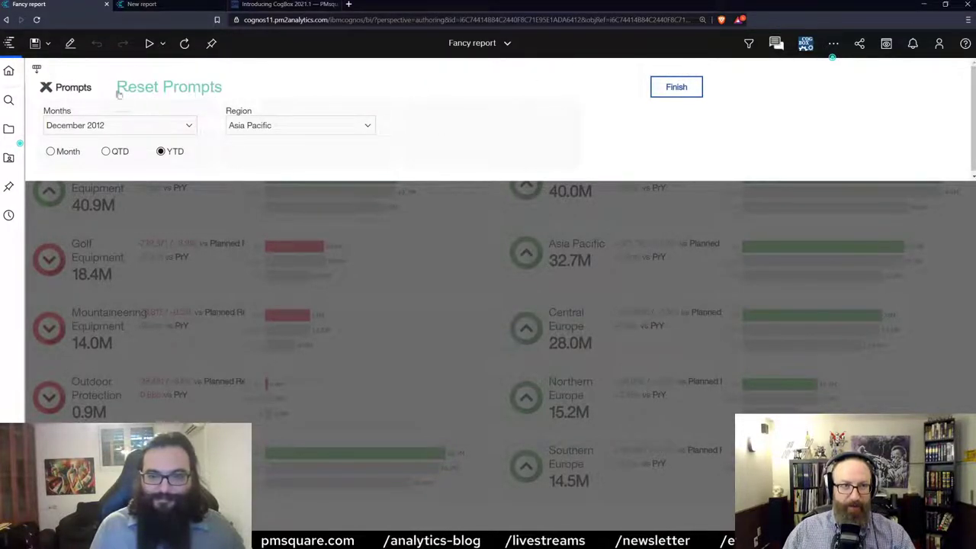
{"action": "left_click", "coordinate": [164, 91]}
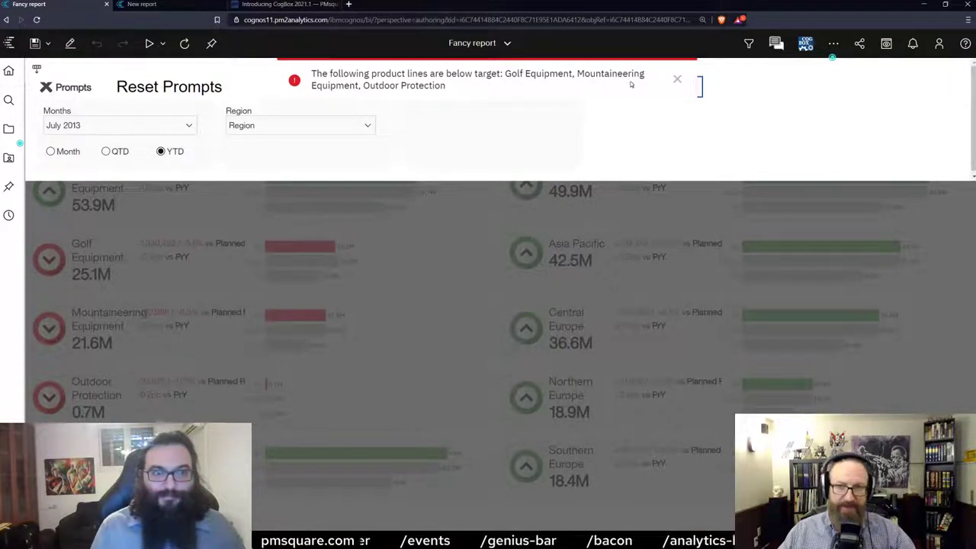
{"action": "left_click", "coordinate": [673, 81]}
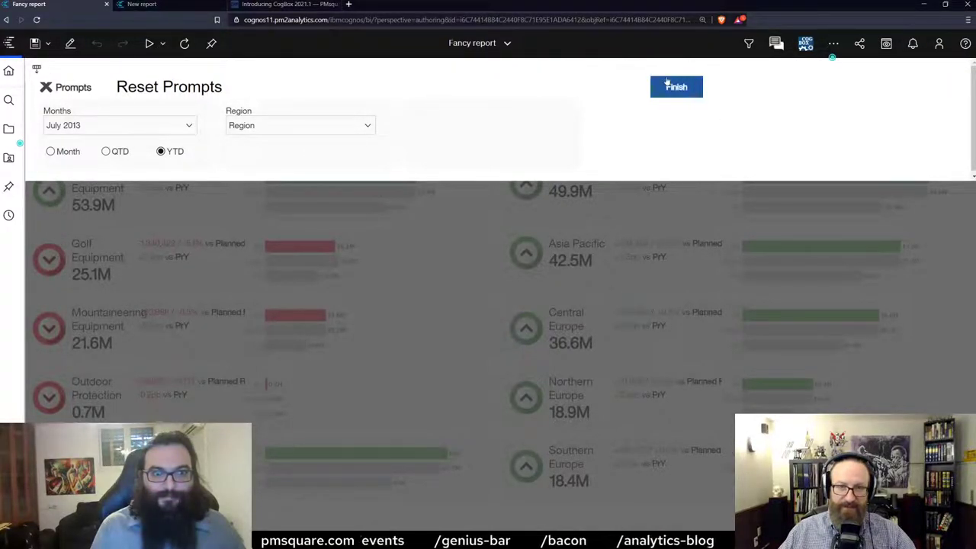
{"action": "left_click", "coordinate": [684, 86]}
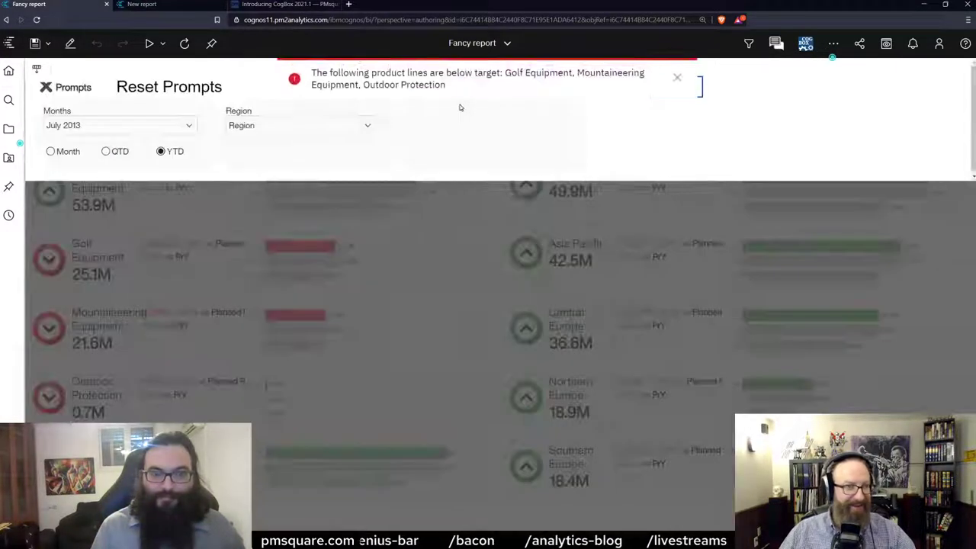
{"action": "left_click", "coordinate": [47, 88]}
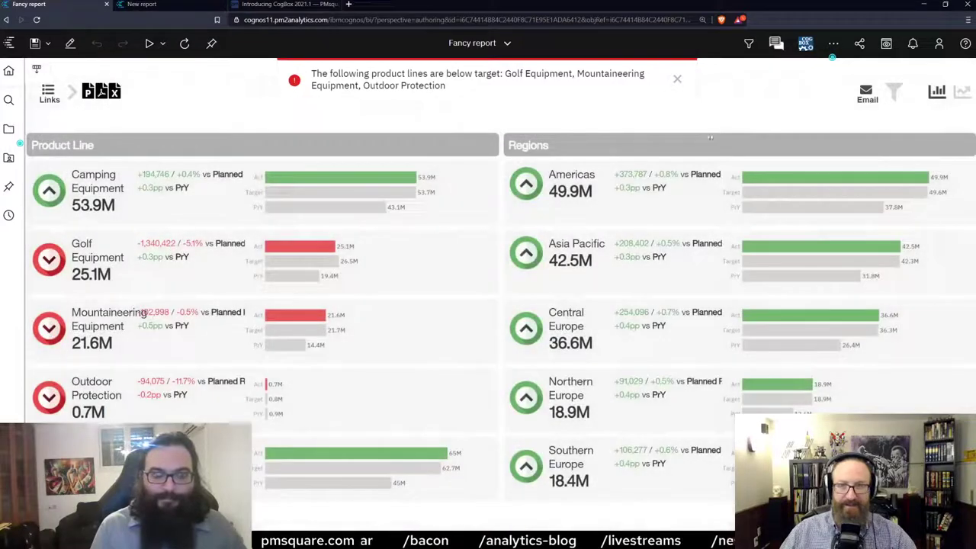
Dismiss the below-target alert and briefly check the Run output-format list.
{"action": "left_click", "coordinate": [676, 80]}
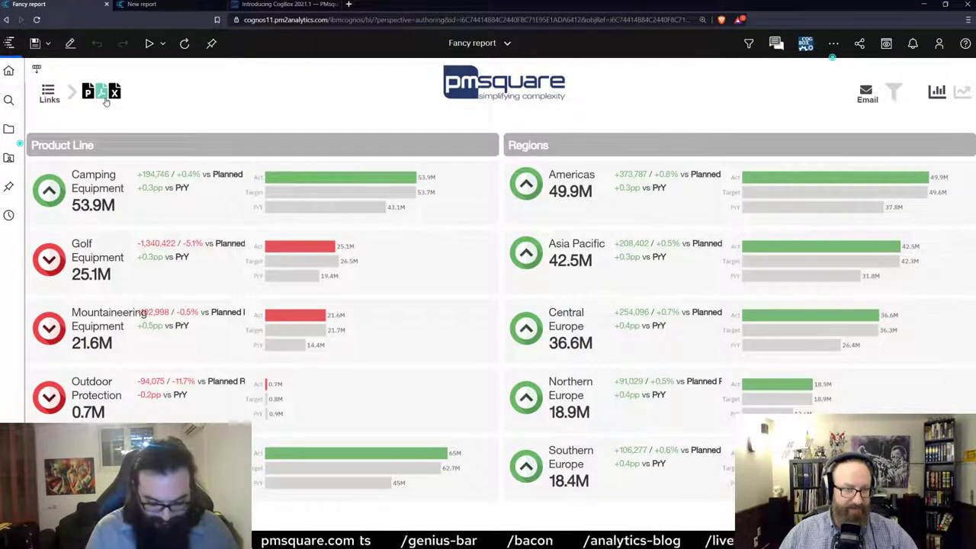
{"action": "left_click", "coordinate": [162, 45]}
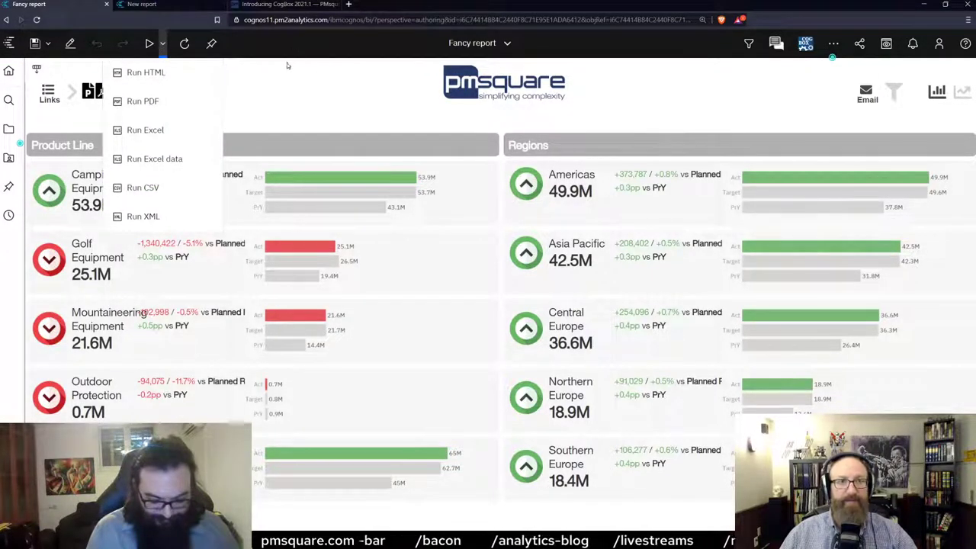
{"action": "left_click", "coordinate": [162, 48]}
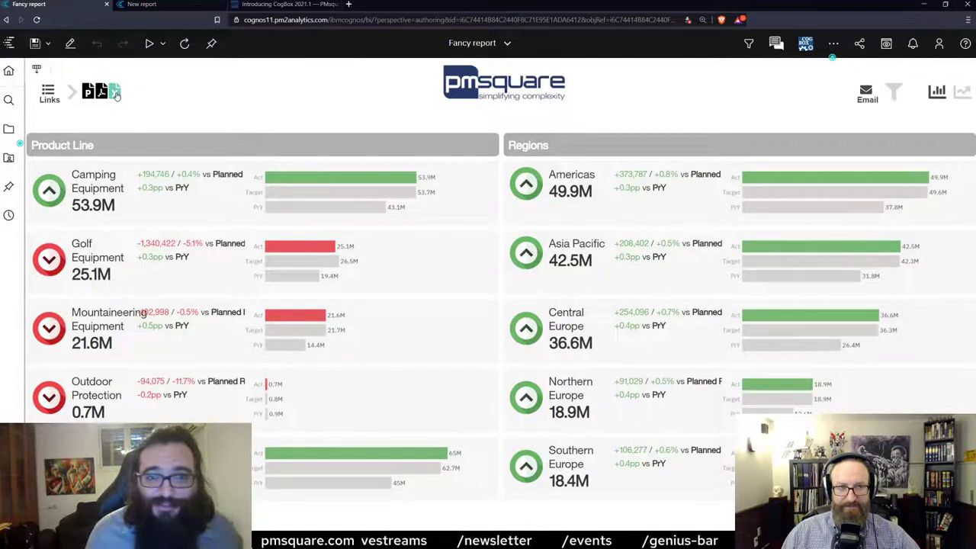
Close and reopen the Fancy report from Recent, dismiss the alert, and export it to Excel.
{"action": "left_click", "coordinate": [480, 45]}
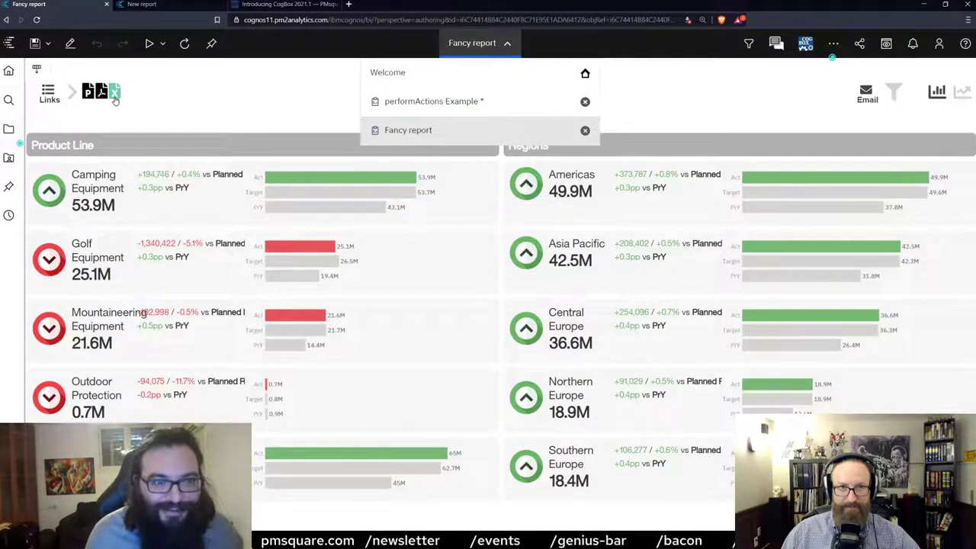
{"action": "left_click", "coordinate": [470, 47]}
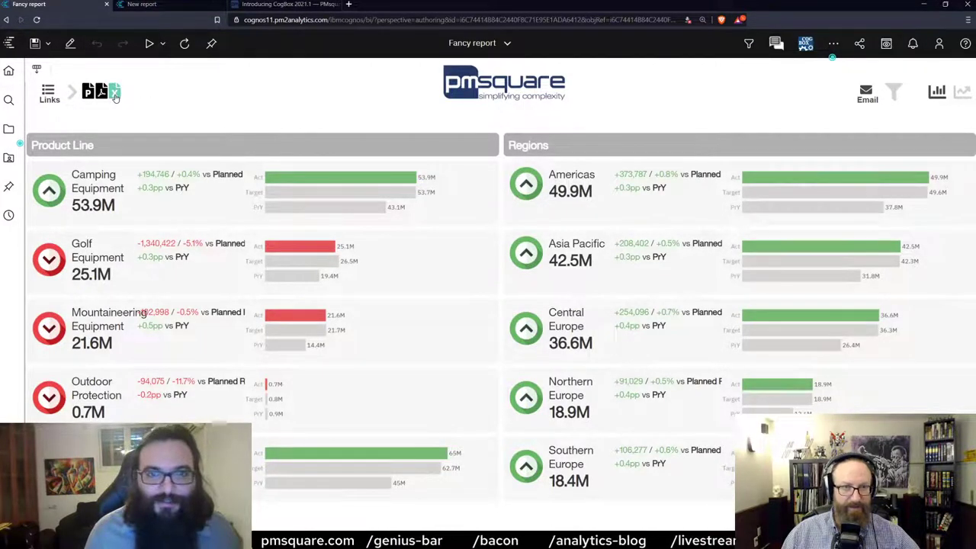
{"action": "left_click", "coordinate": [468, 45]}
{"action": "left_click", "coordinate": [584, 130]}
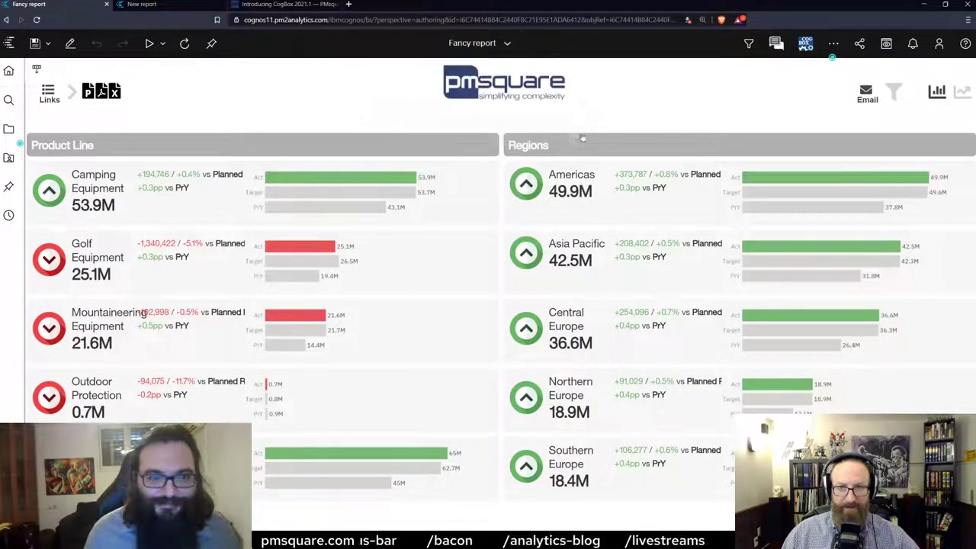
{"action": "scroll", "coordinate": [383, 295], "scroll_direction": "down", "scroll_amount": 2}
{"action": "scroll", "coordinate": [383, 295], "scroll_direction": "down", "scroll_amount": 3}
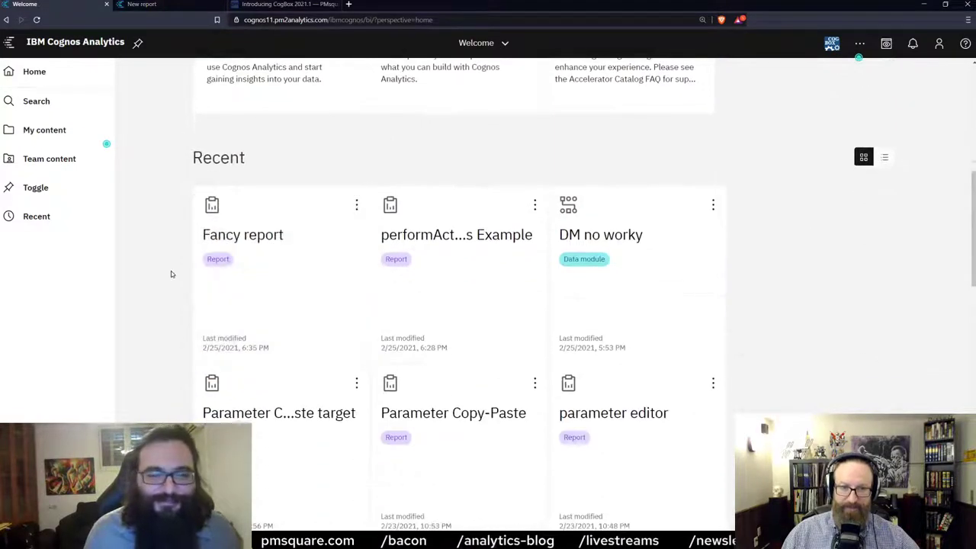
{"action": "left_click", "coordinate": [279, 223]}
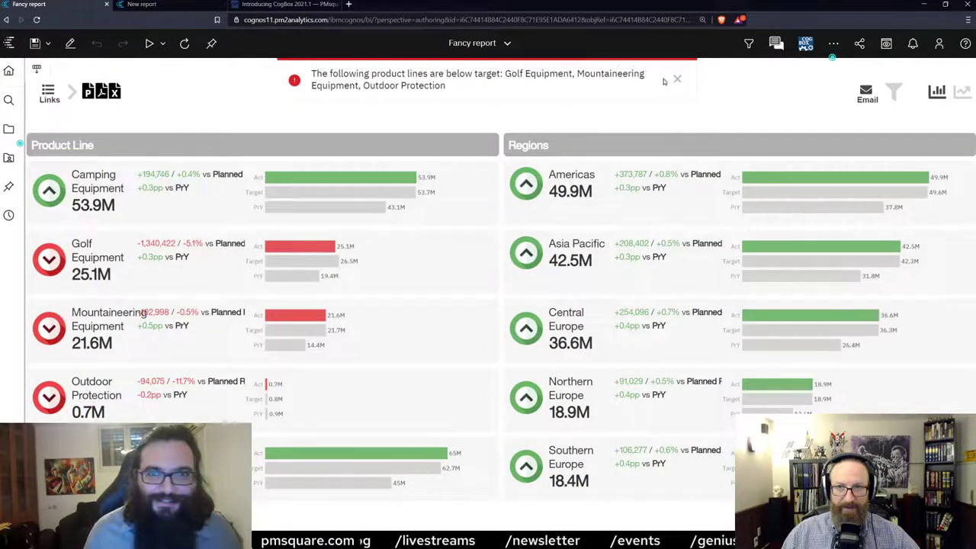
{"action": "left_click", "coordinate": [677, 79]}
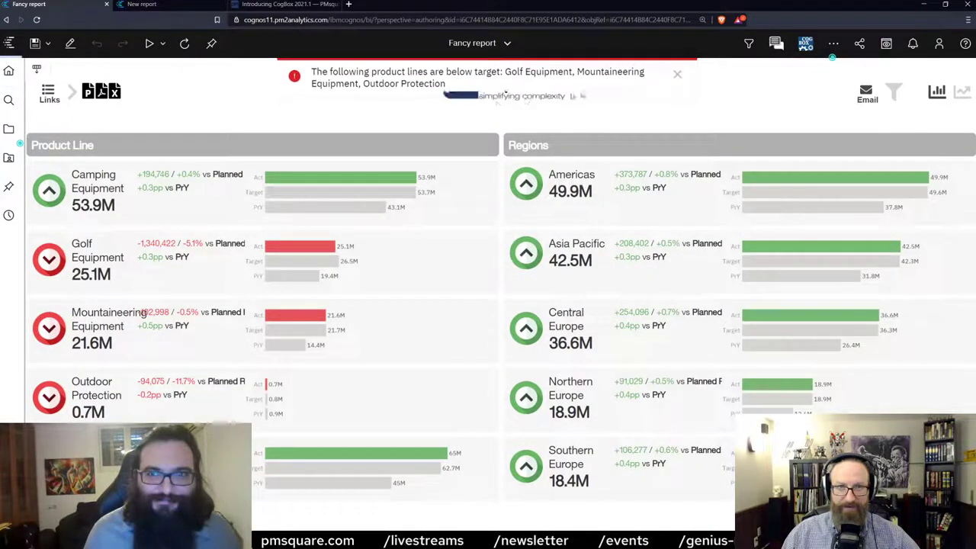
{"action": "left_click", "coordinate": [115, 92]}
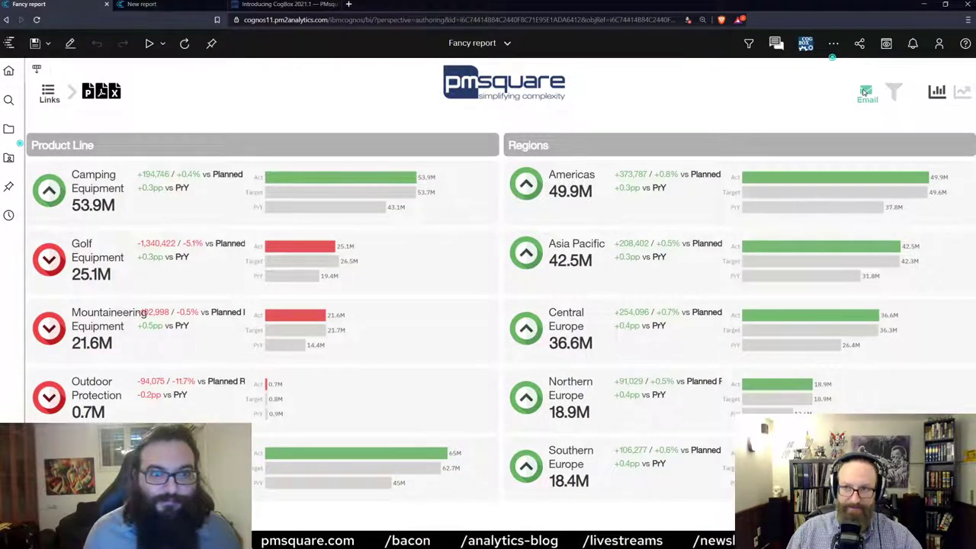
Turn off Brave Shields for the site, reload the report, dismiss the alert, and reopen email options.
{"action": "left_click", "coordinate": [865, 91]}
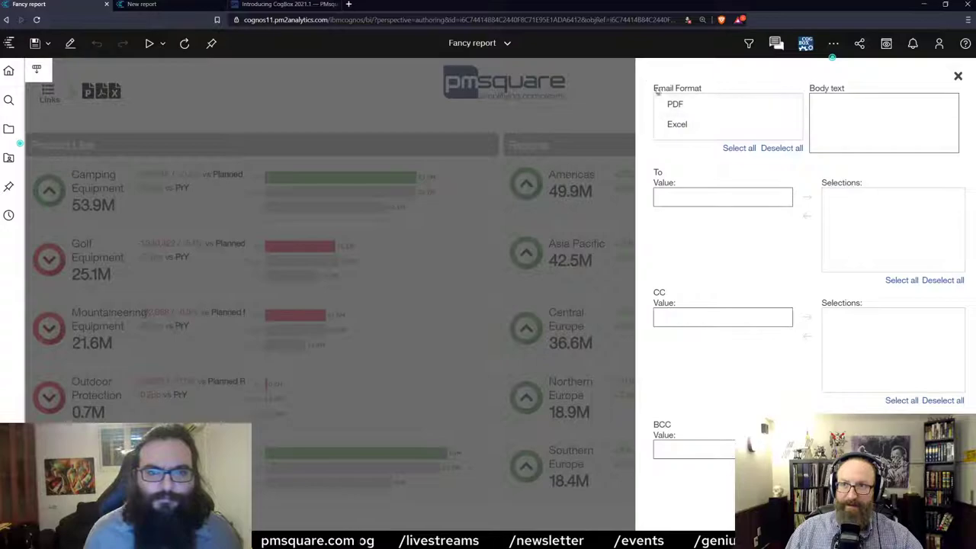
{"action": "left_click", "coordinate": [721, 20]}
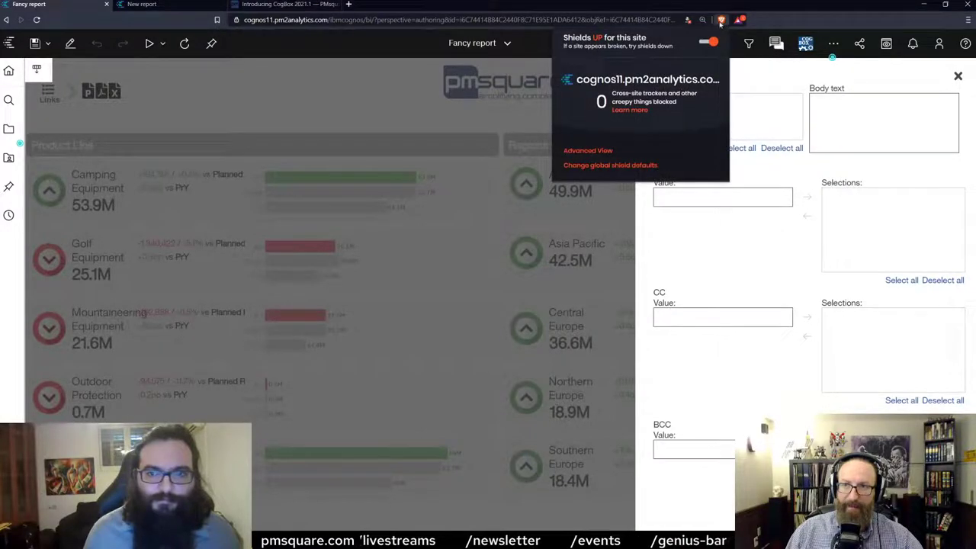
{"action": "left_click", "coordinate": [709, 41]}
{"action": "left_click", "coordinate": [532, 74]}
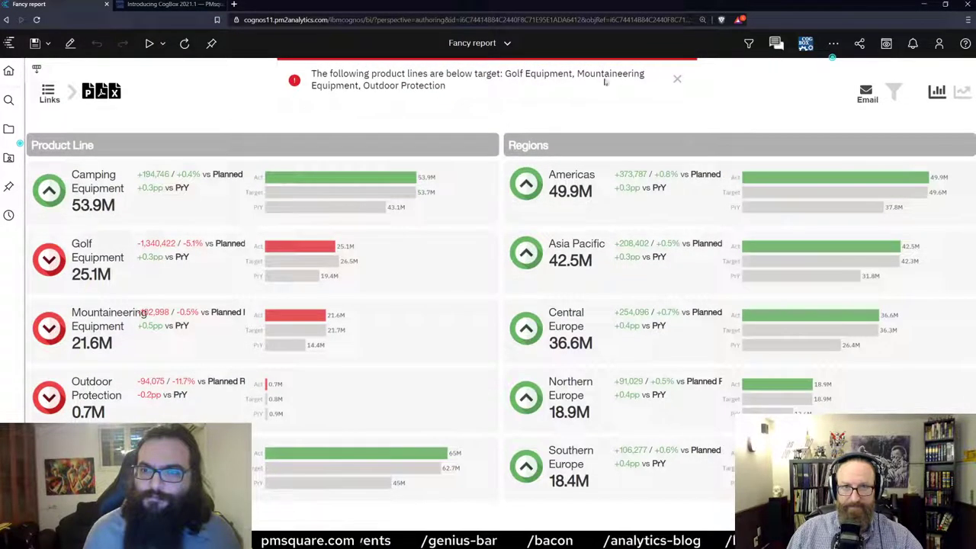
{"action": "left_click", "coordinate": [676, 79]}
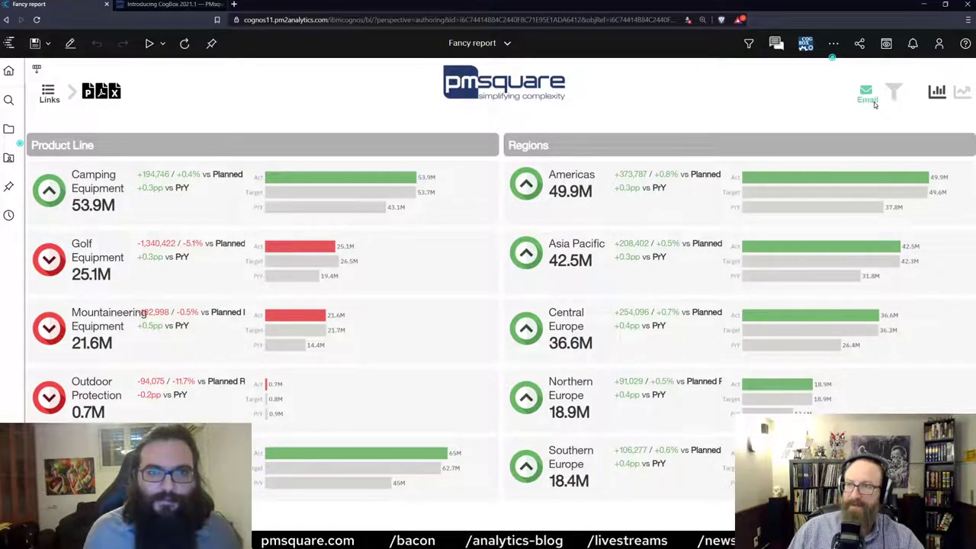
{"action": "left_click", "coordinate": [866, 93]}
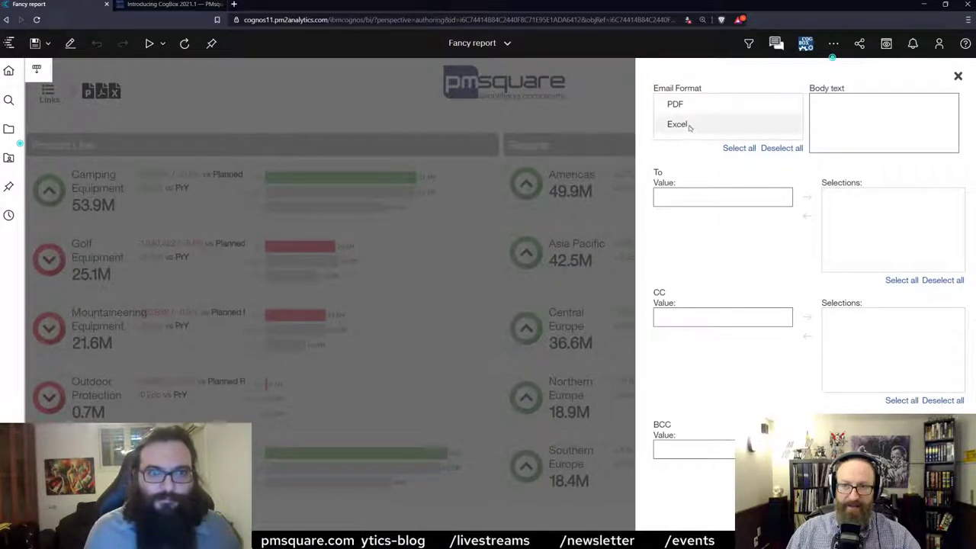
Set the email to PDF with body 'Yo check out this PDF man', adding To and CC recipients.
{"action": "left_click", "coordinate": [682, 108]}
{"action": "left_click", "coordinate": [857, 120]}
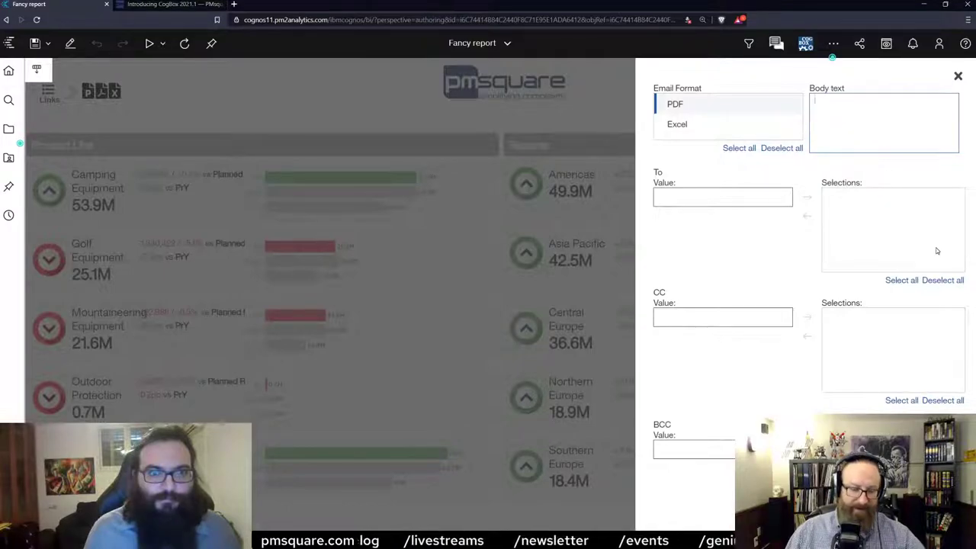
{"action": "type", "text": "Yo"}
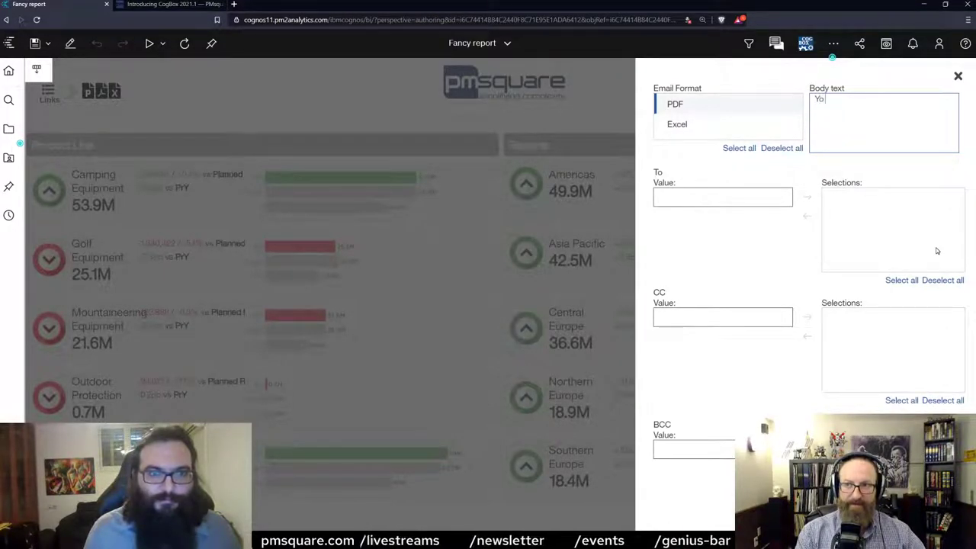
{"action": "type", "text": " check out this PDF man!"}
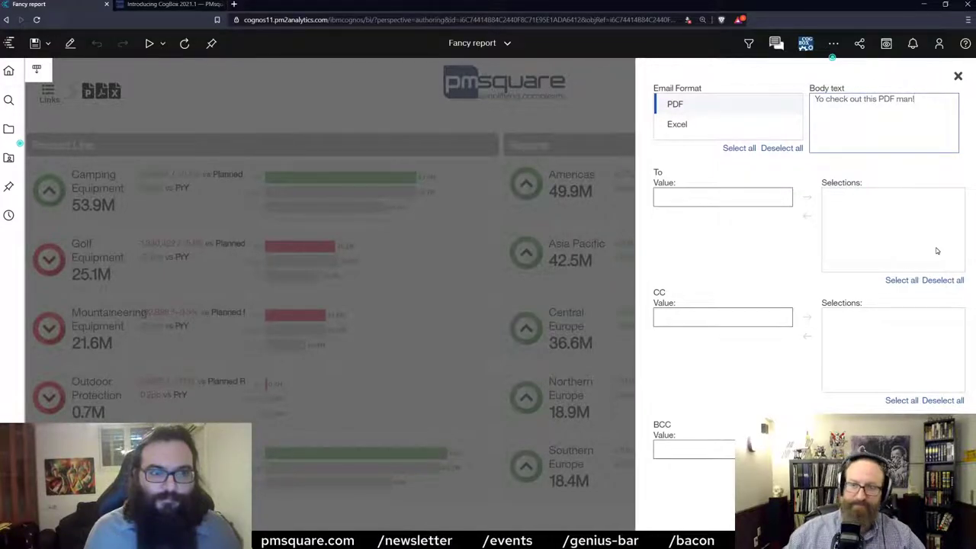
{"action": "left_click", "coordinate": [687, 196]}
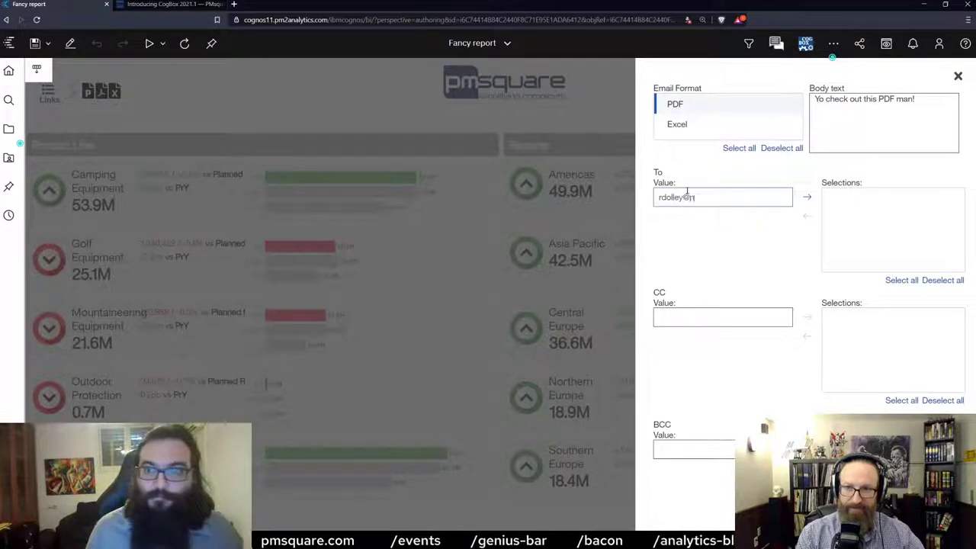
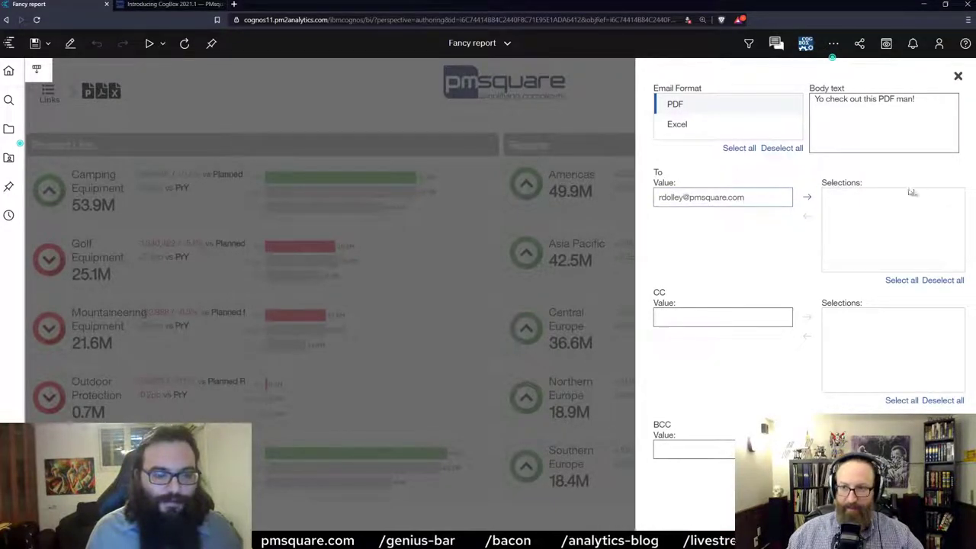
{"action": "left_click", "coordinate": [806, 197]}
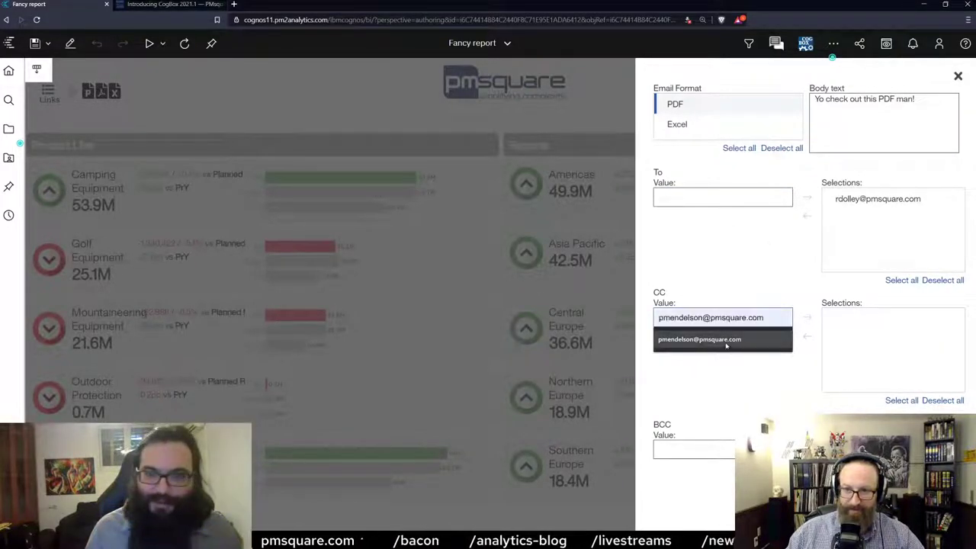
{"action": "left_click", "coordinate": [724, 342]}
{"action": "left_click", "coordinate": [807, 317]}
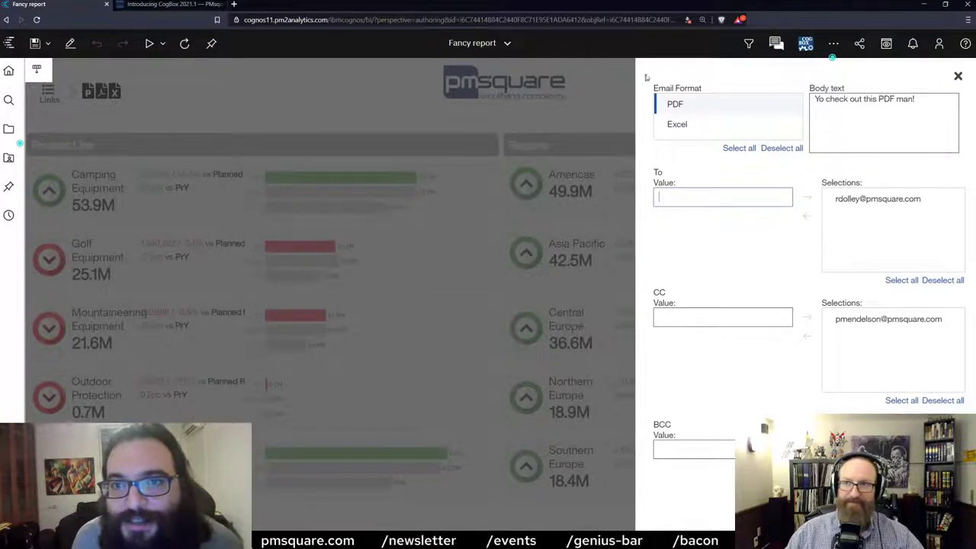
Allow the site's multiple downloads and adjust the browser page zoom.
{"action": "left_click", "coordinate": [689, 20]}
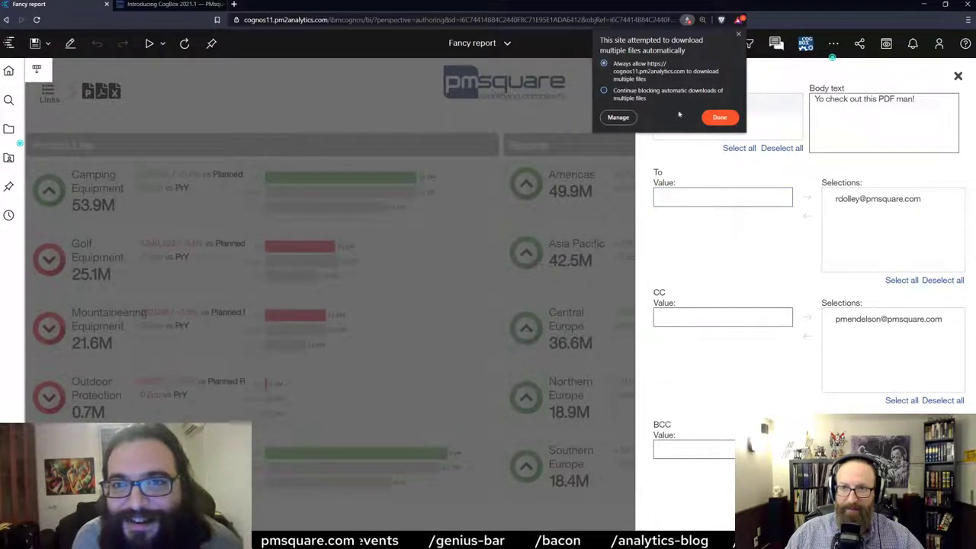
{"action": "left_click", "coordinate": [717, 118]}
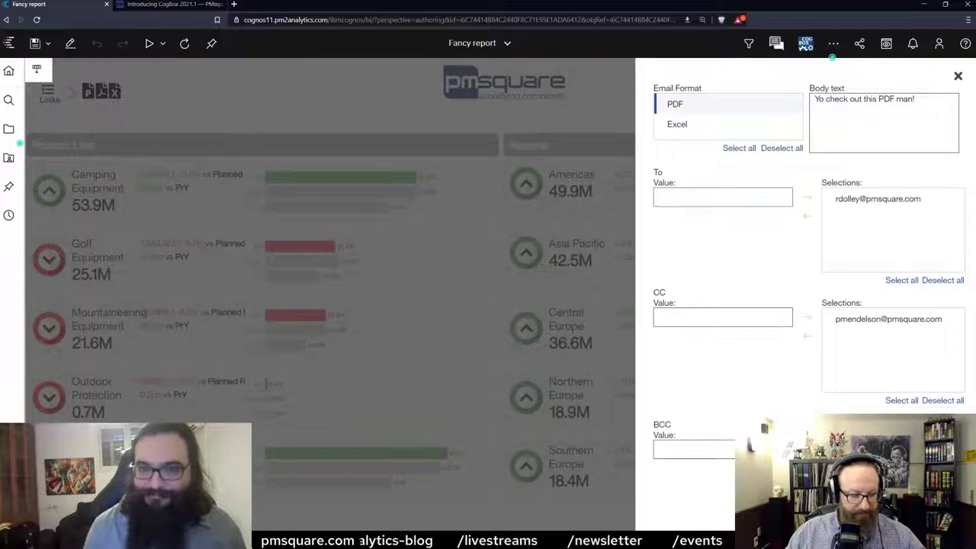
{"action": "key", "text": "ctrl+minus"}
{"action": "key", "text": "ctrl+minus"}
{"action": "key", "text": "ctrl+plus"}
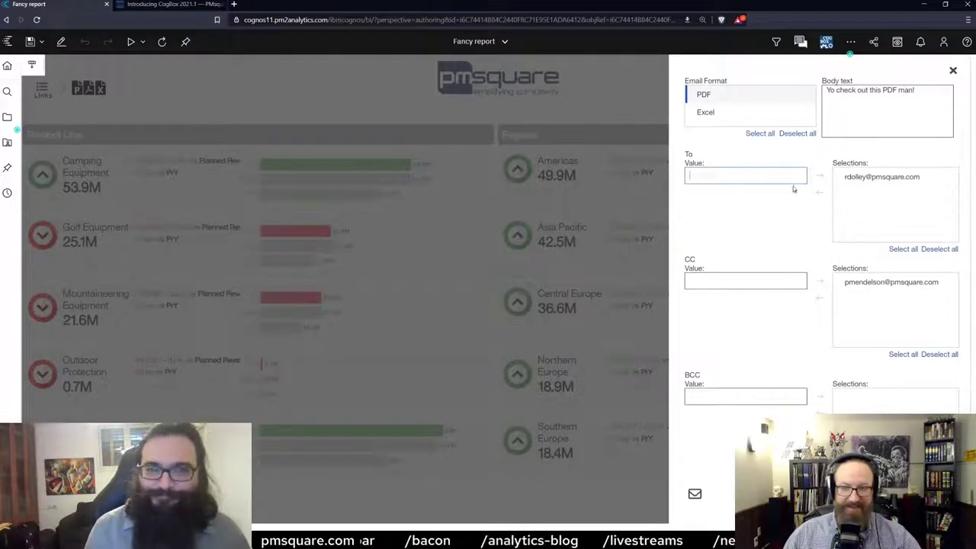
{"action": "left_click", "coordinate": [695, 494]}
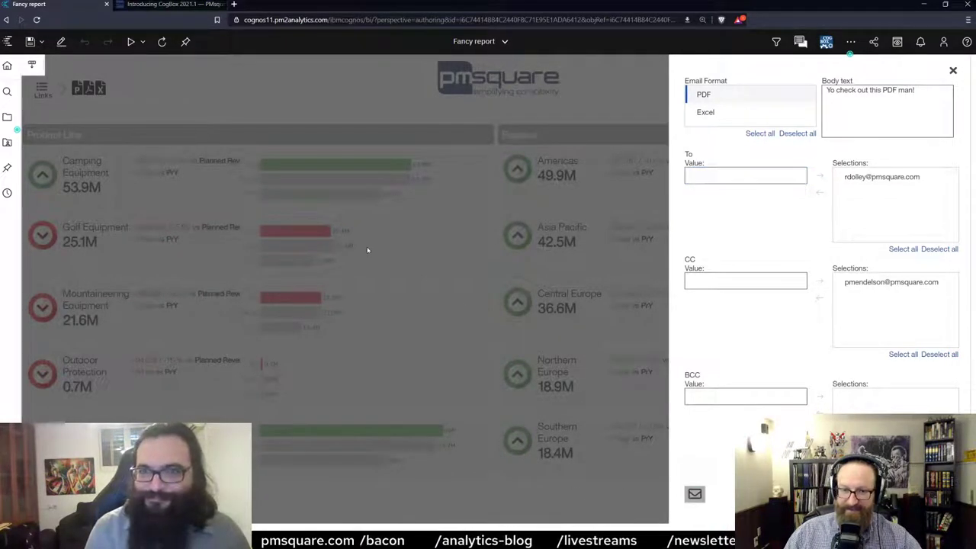
Send the report email, dismiss the success message, close the email panel, and open Windows search.
{"action": "left_click", "coordinate": [700, 493]}
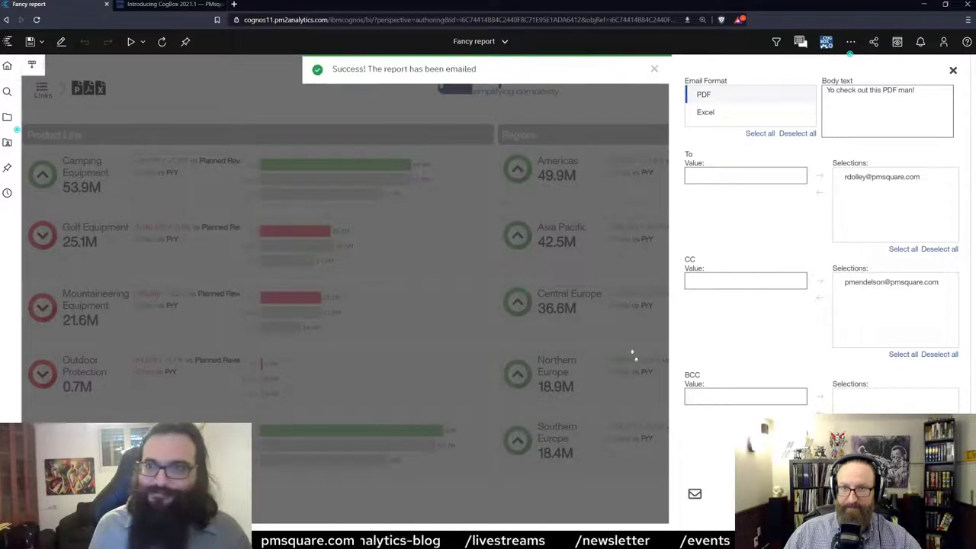
{"action": "left_click", "coordinate": [654, 69]}
{"action": "left_click", "coordinate": [952, 70]}
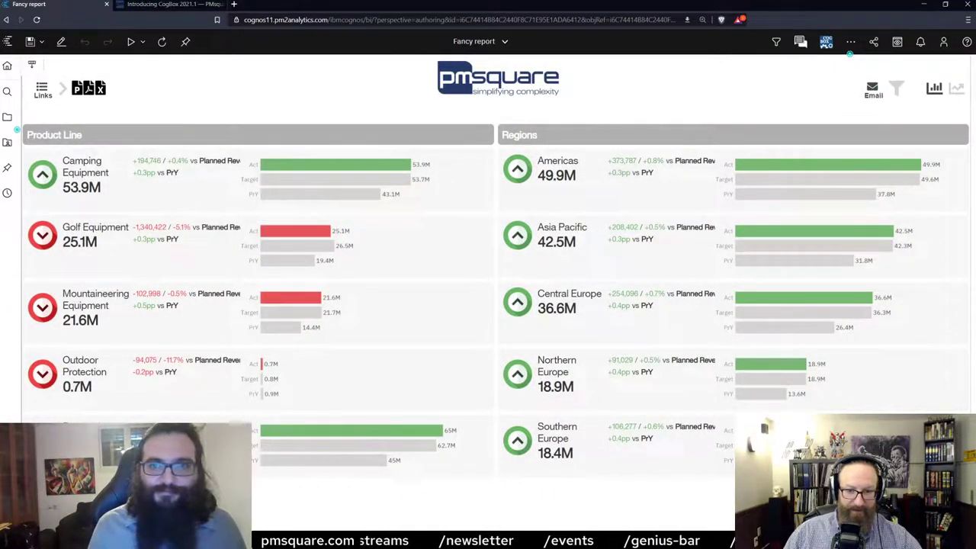
{"action": "key", "text": "super"}
Launch Outlook by searching 'out', then minimize its window to show the report.
{"action": "type", "text": "out"}
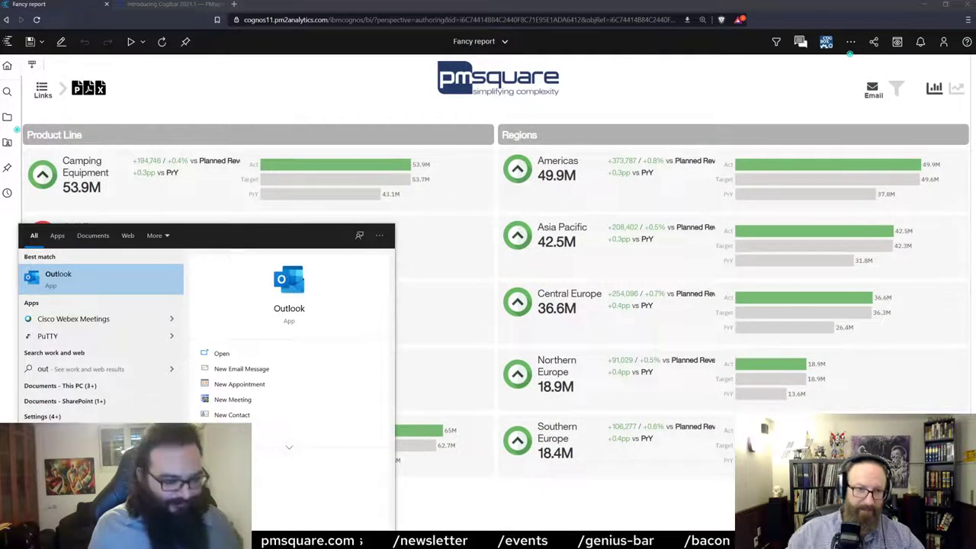
{"action": "key", "text": "Return"}
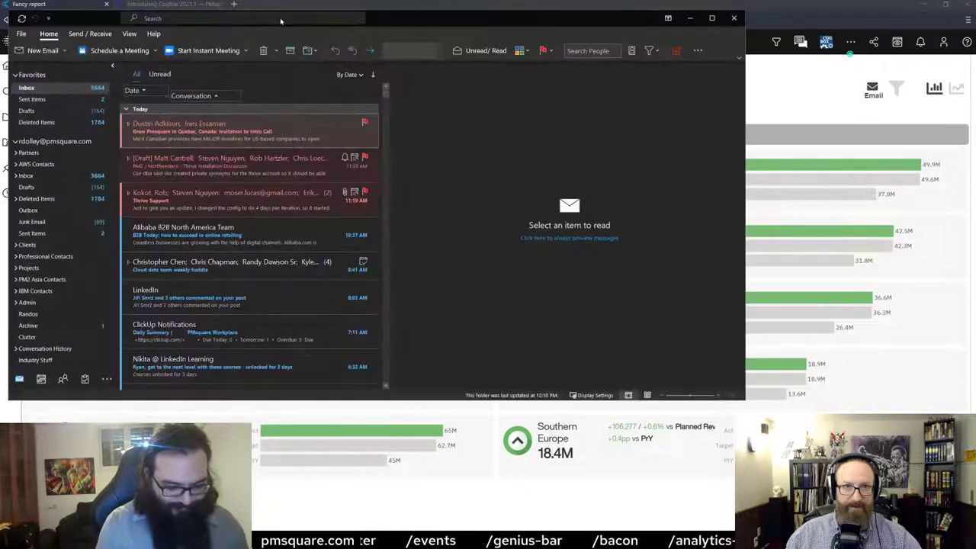
{"action": "key", "text": "super+Down"}
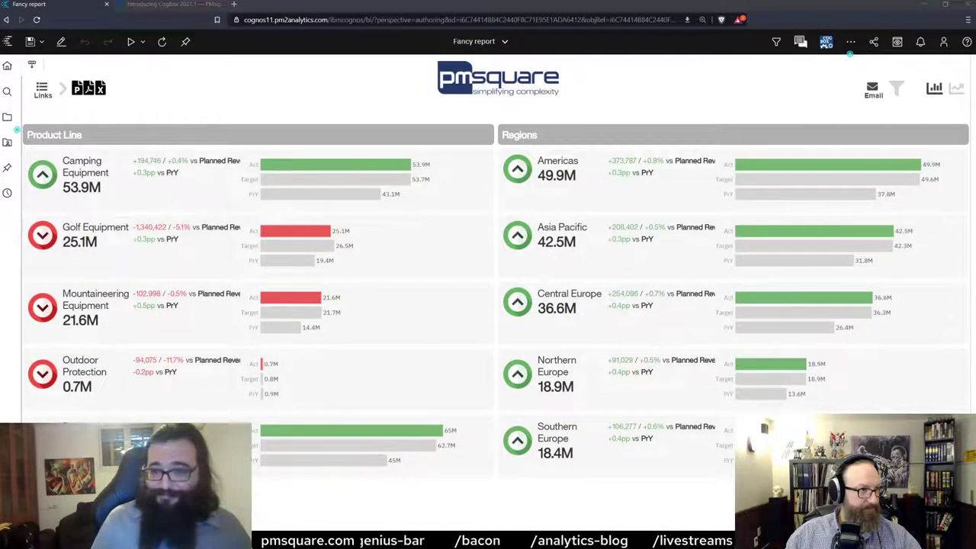
Maximize the Fancy Report email, scroll through its body, and select the attached Fancy report.pdf.
{"action": "key", "text": "alt+Tab"}
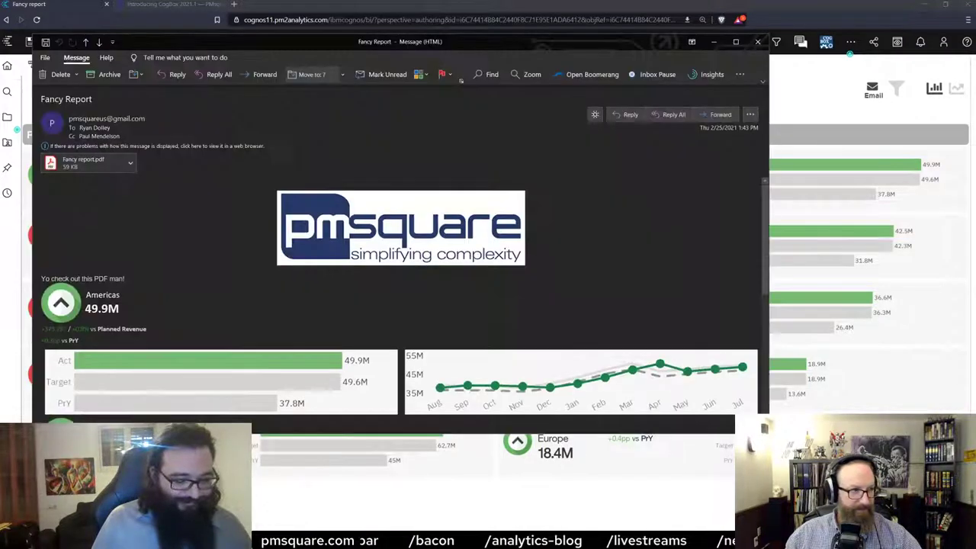
{"action": "left_click", "coordinate": [737, 42]}
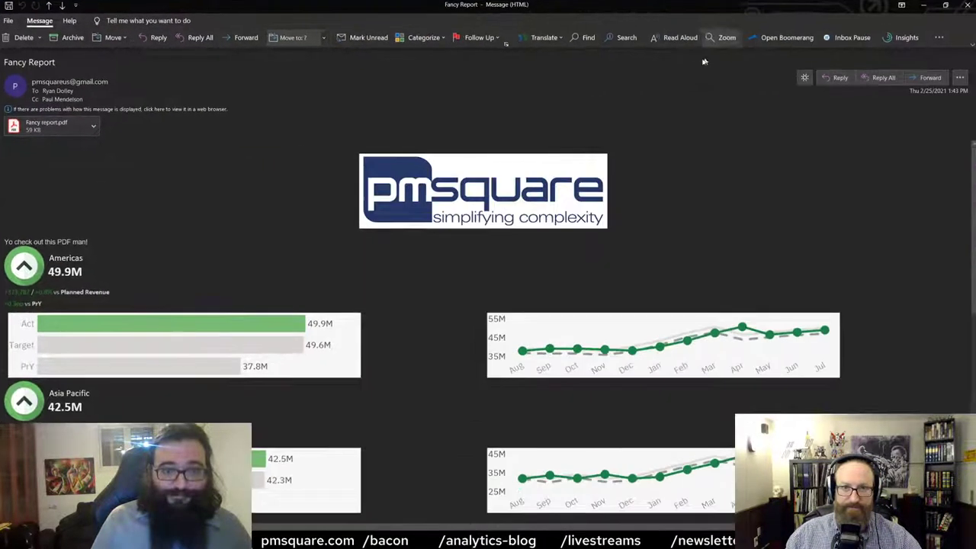
{"action": "scroll", "coordinate": [657, 287], "scroll_direction": "down", "scroll_amount": 1}
{"action": "scroll", "coordinate": [657, 287], "scroll_direction": "down", "scroll_amount": 3}
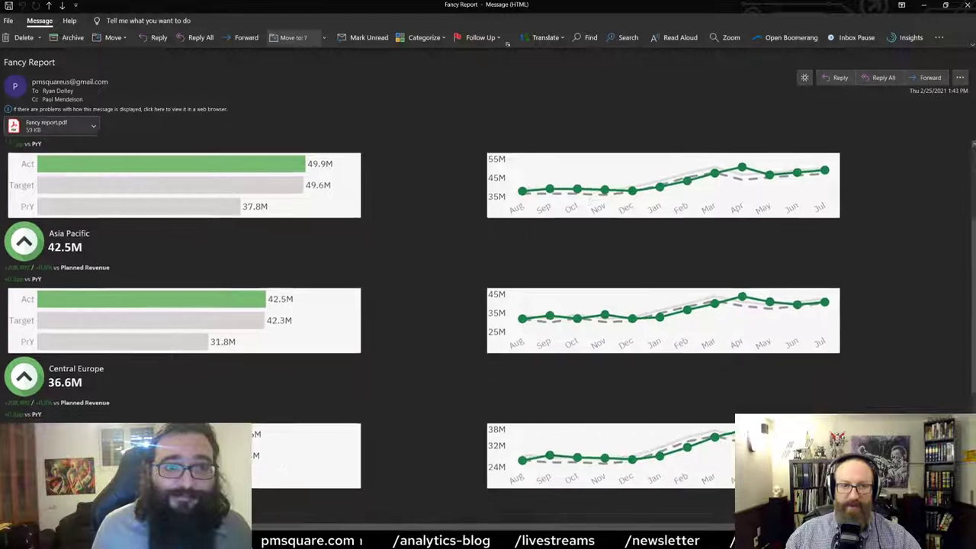
{"action": "scroll", "coordinate": [174, 241], "scroll_direction": "up", "scroll_amount": 5}
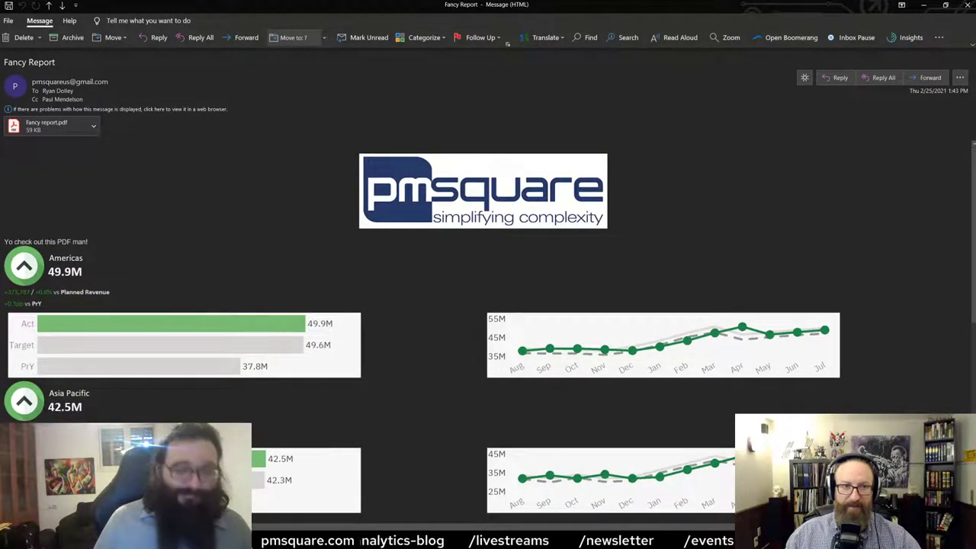
{"action": "scroll", "coordinate": [398, 276], "scroll_direction": "down", "scroll_amount": 5}
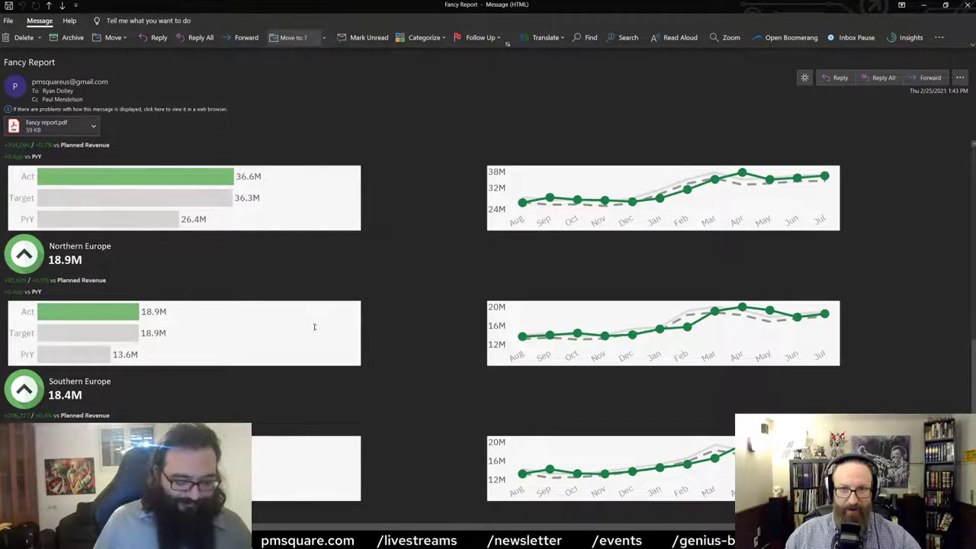
{"action": "scroll", "coordinate": [313, 324], "scroll_direction": "up", "scroll_amount": 5}
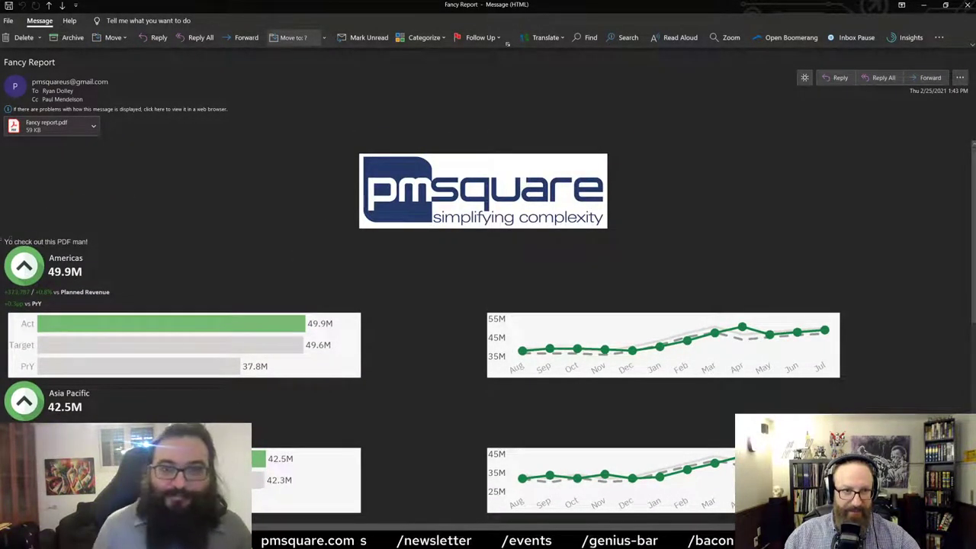
{"action": "key", "text": "ctrl+a"}
{"action": "key", "text": "Left"}
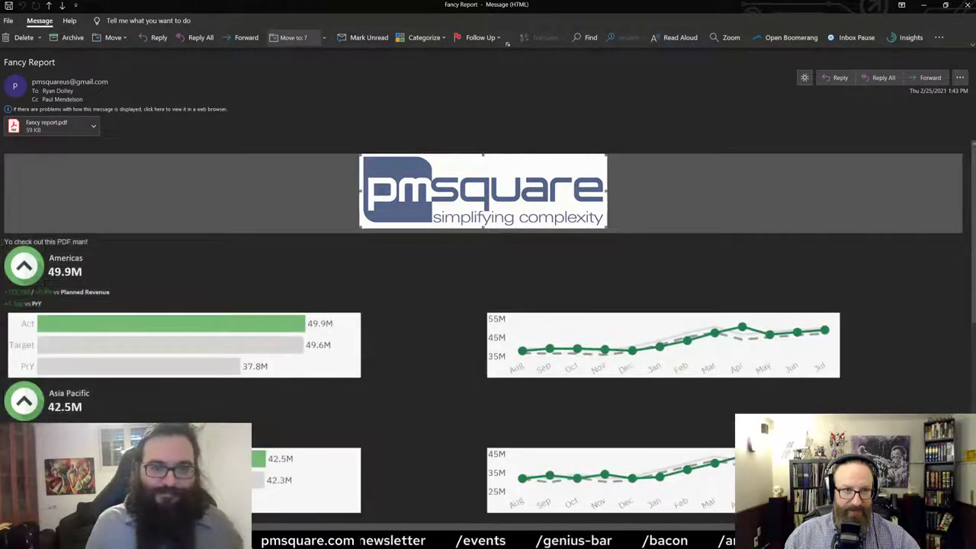
{"action": "left_click", "coordinate": [58, 131]}
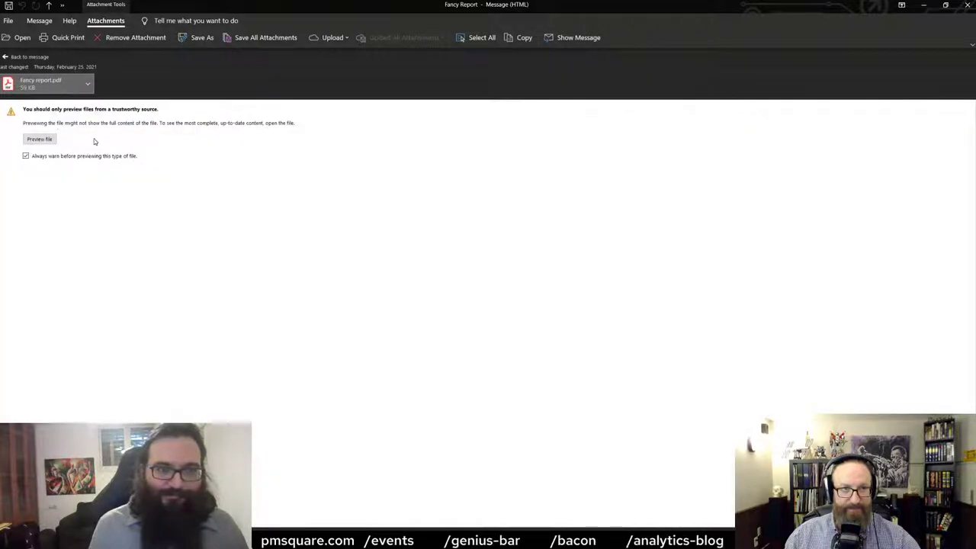
Preview the attached PDF's pages, go back to the message, and minimize the email window.
{"action": "left_click", "coordinate": [42, 139]}
{"action": "scroll", "coordinate": [373, 198], "scroll_direction": "down", "scroll_amount": 5}
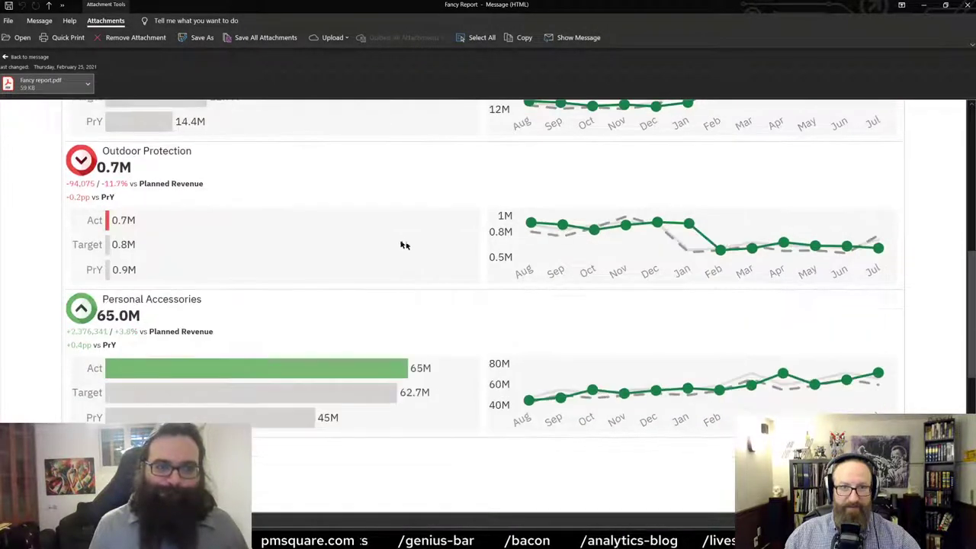
{"action": "scroll", "coordinate": [440, 272], "scroll_direction": "up", "scroll_amount": 5}
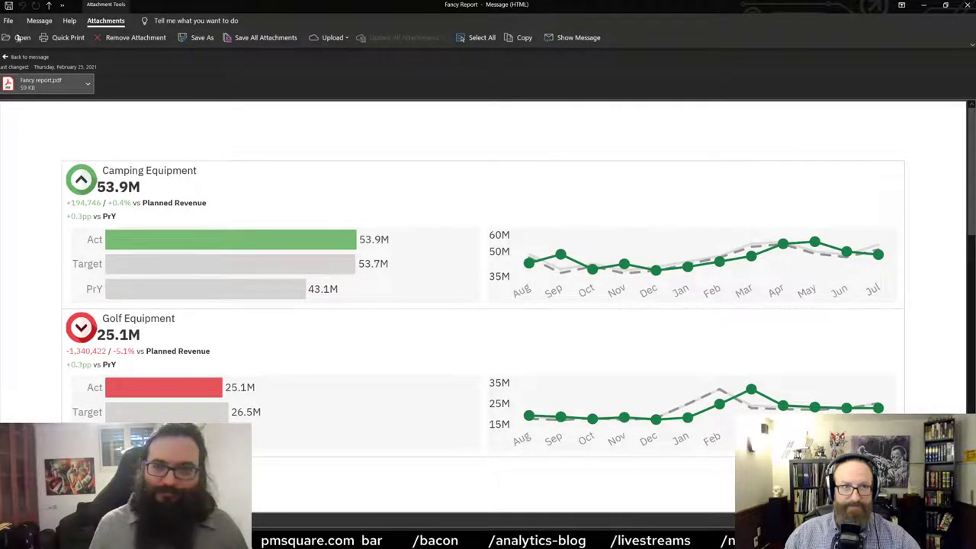
{"action": "left_click", "coordinate": [18, 57]}
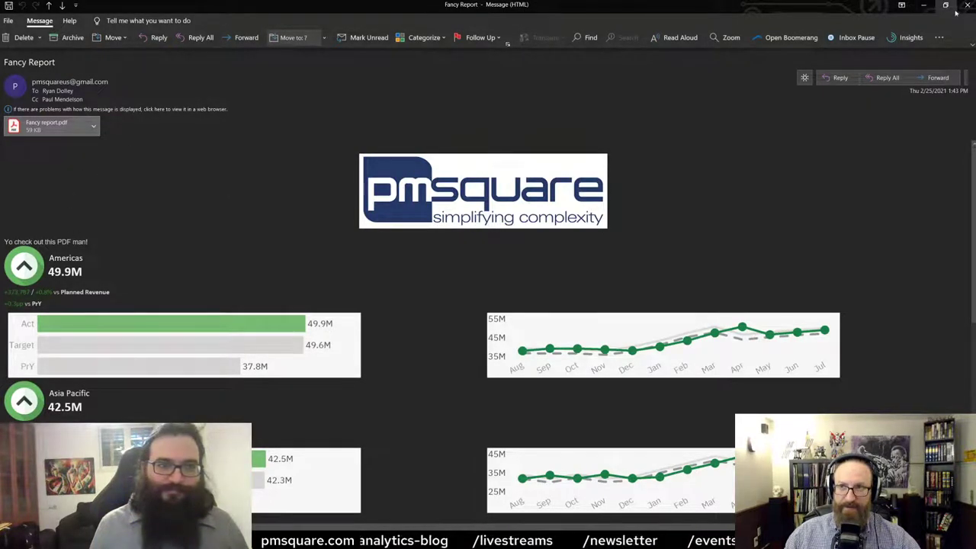
{"action": "left_click", "coordinate": [923, 5]}
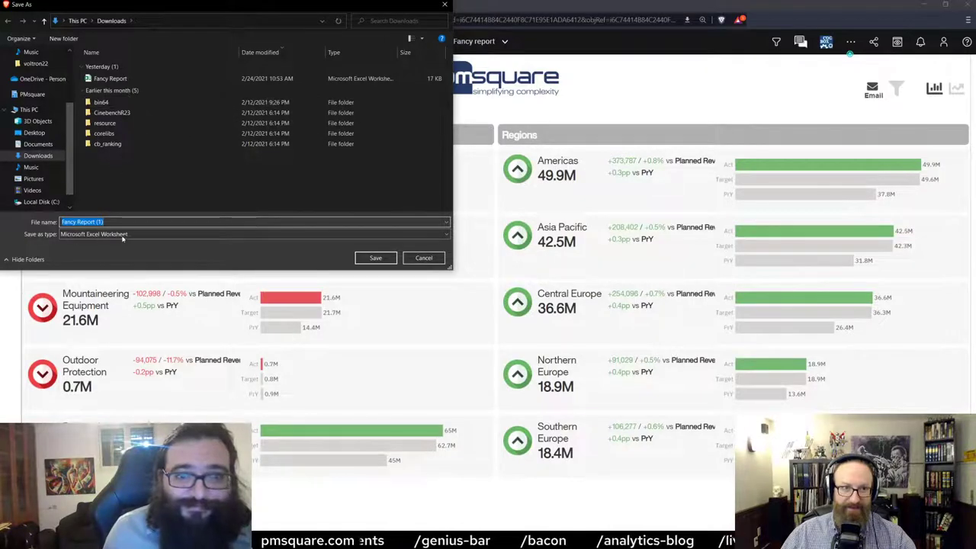
Save the Excel export to Downloads and minimize the opened workbook after checking it.
{"action": "left_click", "coordinate": [376, 258]}
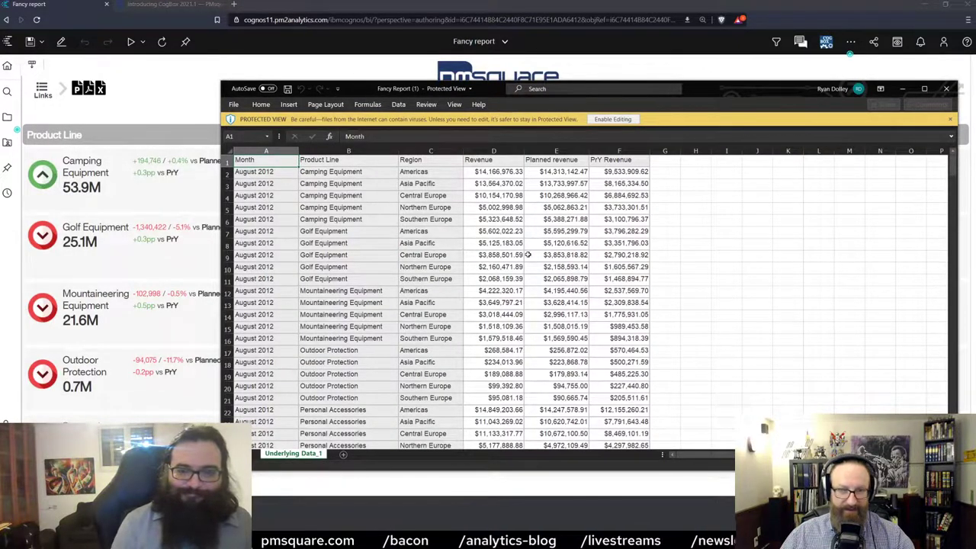
{"action": "left_click", "coordinate": [902, 88]}
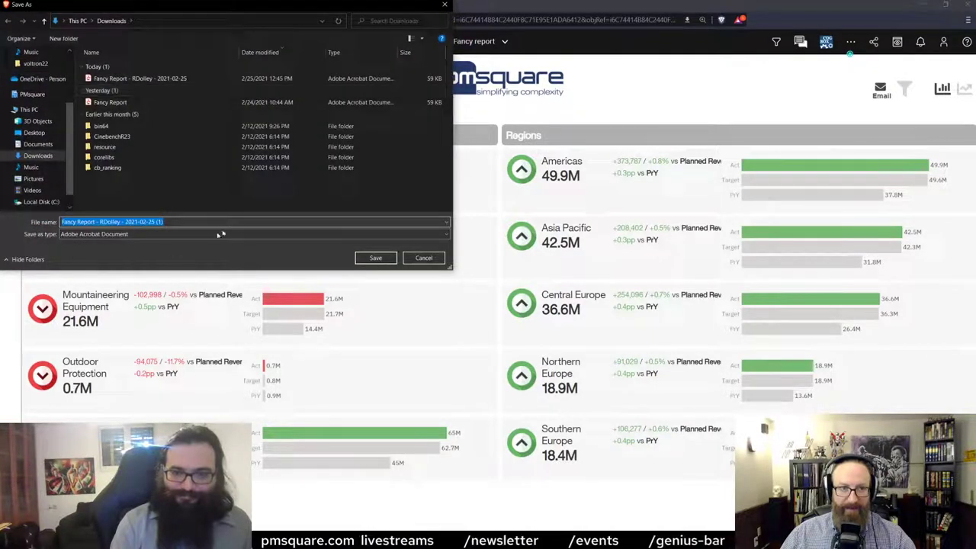
Save the PDF export to Downloads, scroll through it in the browser, then return to the Cognos tab.
{"action": "left_click", "coordinate": [423, 257]}
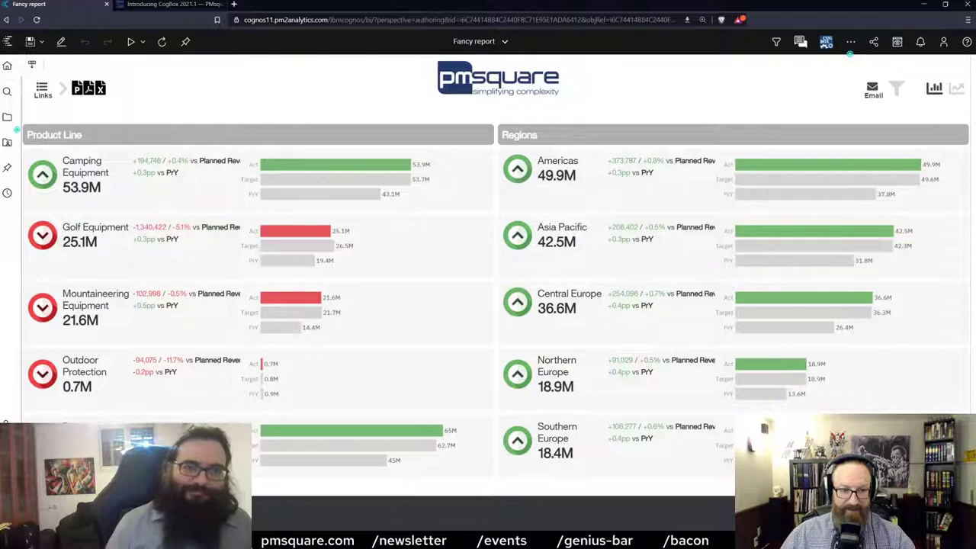
{"action": "scroll", "coordinate": [524, 321], "scroll_direction": "down", "scroll_amount": 2}
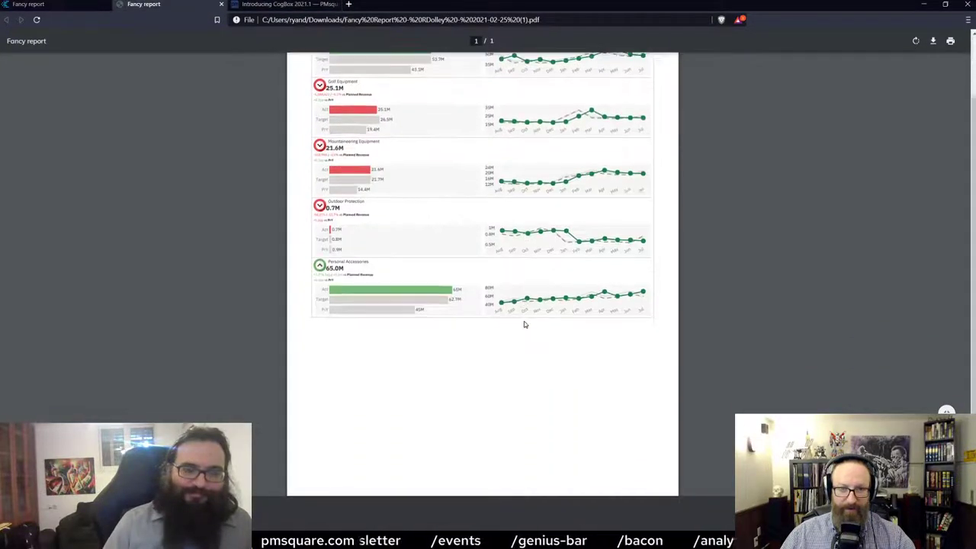
{"action": "scroll", "coordinate": [524, 324], "scroll_direction": "up", "scroll_amount": 2}
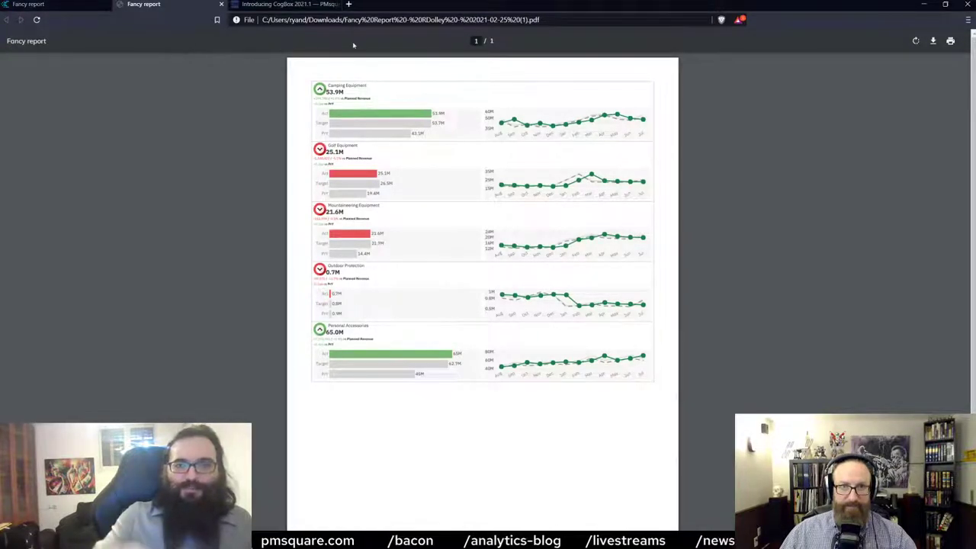
{"action": "left_click", "coordinate": [31, 5]}
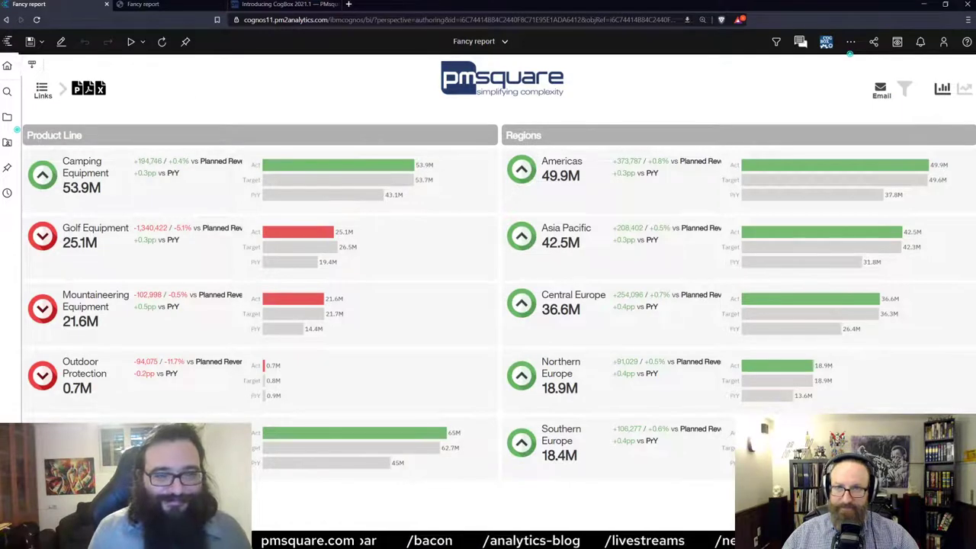
Export the report to PowerPoint and save it to Downloads as Fancy Report - 2021-02-25 (1).
{"action": "left_click", "coordinate": [77, 91]}
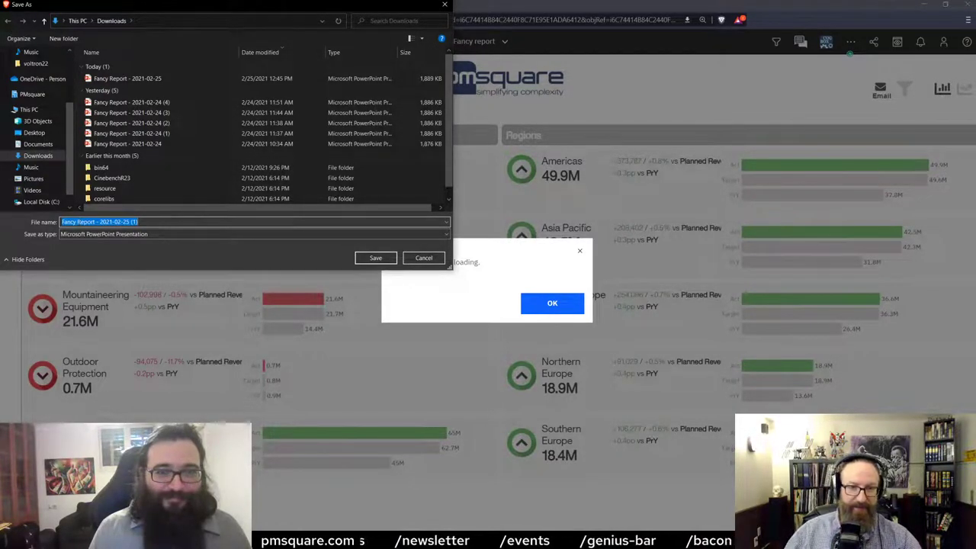
{"action": "left_click", "coordinate": [375, 258]}
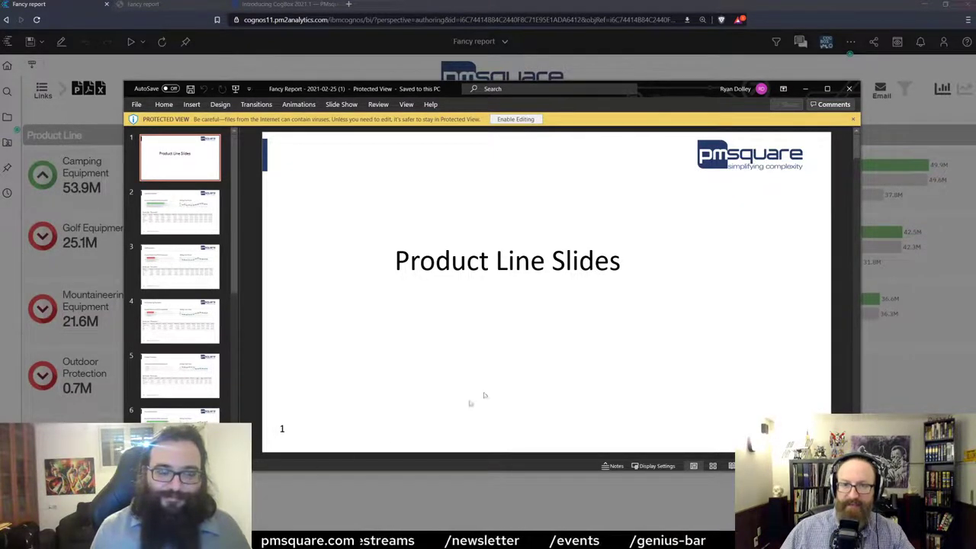
View the Camping, Golf, Mountaineering, Outdoor Protection and Personal Accessories product line slides.
{"action": "left_click", "coordinate": [179, 217]}
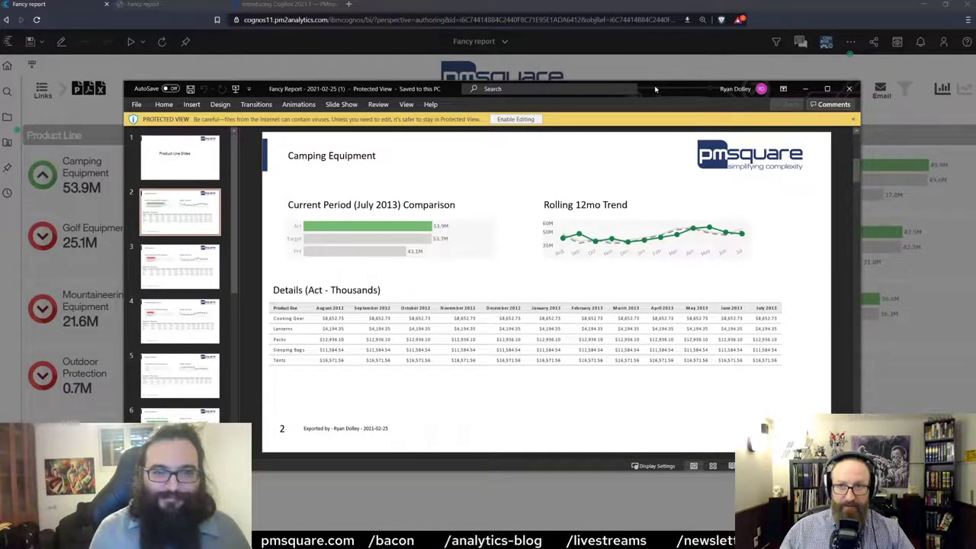
{"action": "mouse_move", "coordinate": [654, 89]}
{"action": "left_mouse_down"}
{"action": "mouse_move", "coordinate": [660, 318]}
{"action": "mouse_move", "coordinate": [650, 142]}
{"action": "mouse_move", "coordinate": [636, 94]}
{"action": "left_mouse_up"}
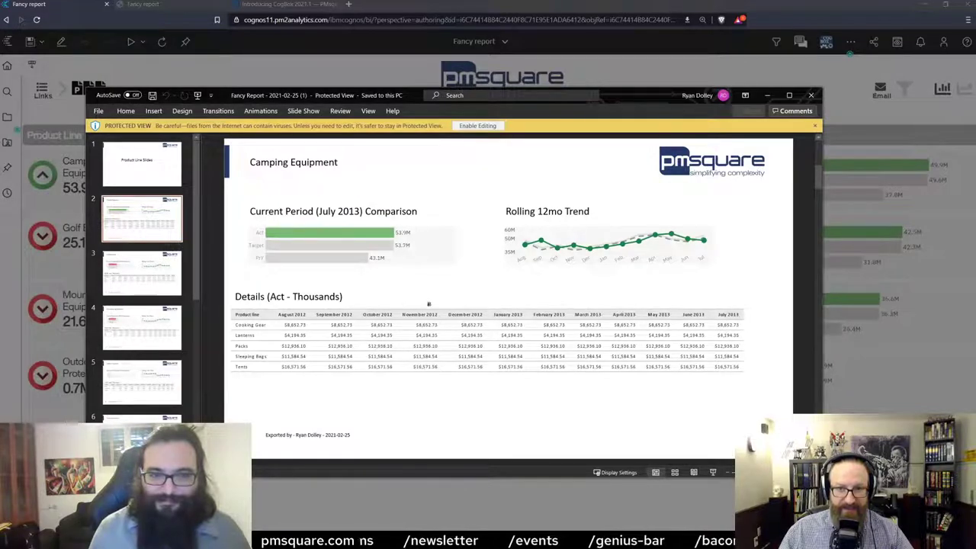
{"action": "left_click", "coordinate": [145, 280]}
{"action": "left_click", "coordinate": [150, 347]}
{"action": "left_click", "coordinate": [147, 383]}
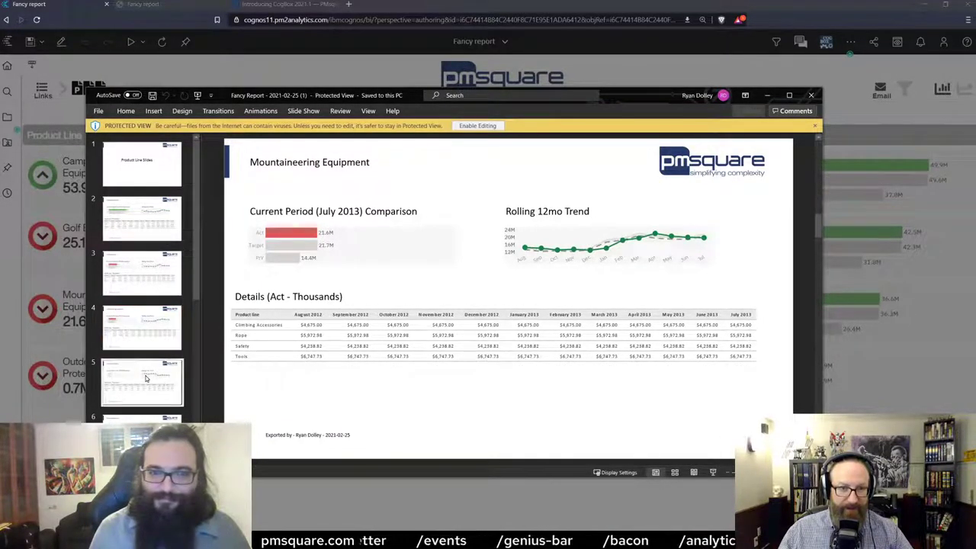
{"action": "scroll", "coordinate": [146, 383], "scroll_direction": "down", "scroll_amount": 1}
{"action": "left_click", "coordinate": [146, 384]}
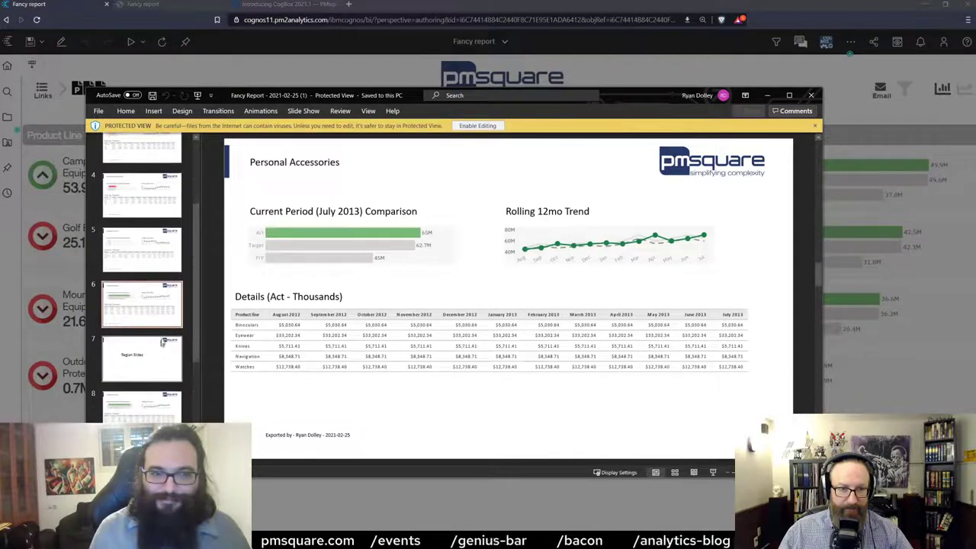
View the Camping, Golf, Mountaineering and Outdoor Protection by-country slides, then minimize PowerPoint.
{"action": "scroll", "coordinate": [147, 381], "scroll_direction": "down", "scroll_amount": 2}
{"action": "left_click", "coordinate": [149, 324]}
{"action": "left_click", "coordinate": [150, 349]}
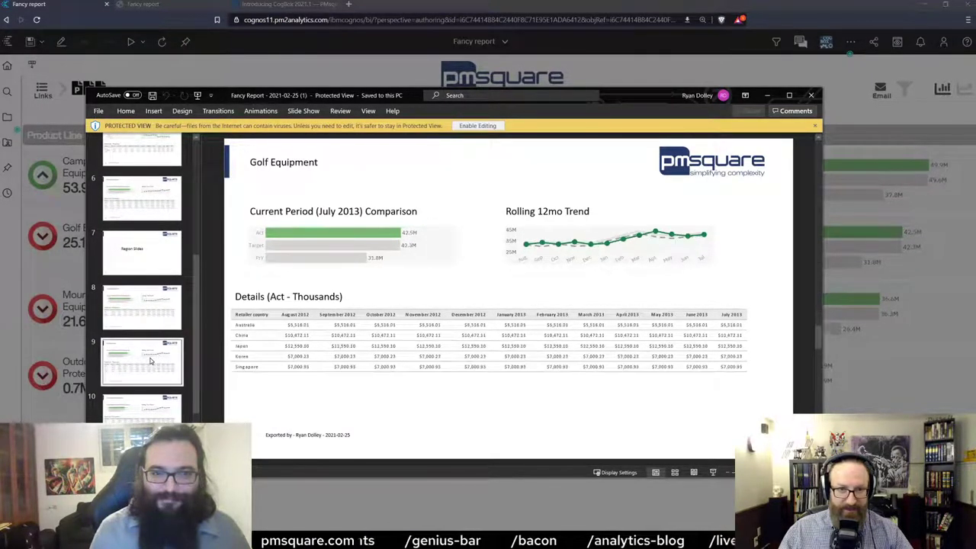
{"action": "left_click", "coordinate": [143, 408]}
{"action": "scroll", "coordinate": [124, 281], "scroll_direction": "down", "scroll_amount": 1}
{"action": "scroll", "coordinate": [124, 282], "scroll_direction": "down", "scroll_amount": 1}
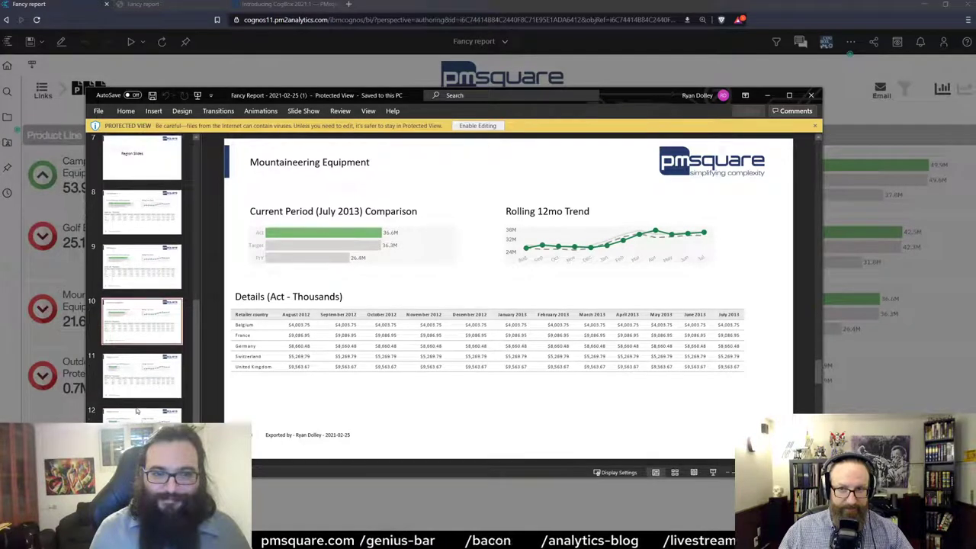
{"action": "left_click", "coordinate": [142, 380]}
{"action": "left_click", "coordinate": [767, 95]}
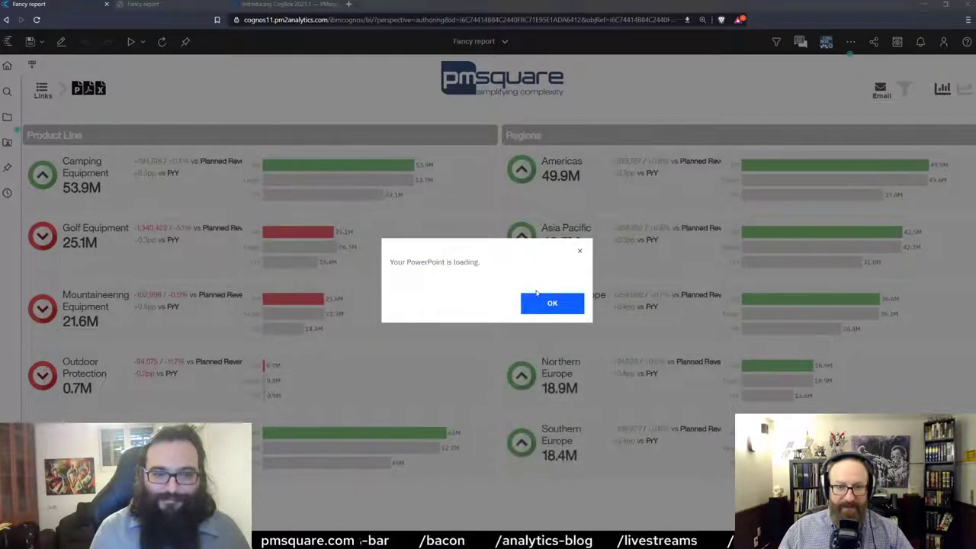
Dismiss the PowerPoint loading message and switch the report charts to Act, Target and PrY bars.
{"action": "left_click", "coordinate": [552, 302]}
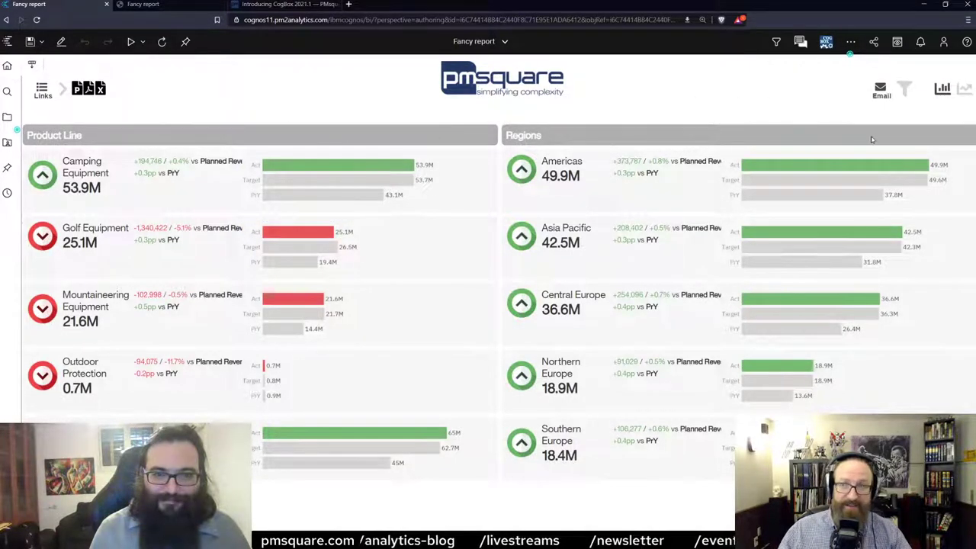
{"action": "left_click", "coordinate": [964, 90]}
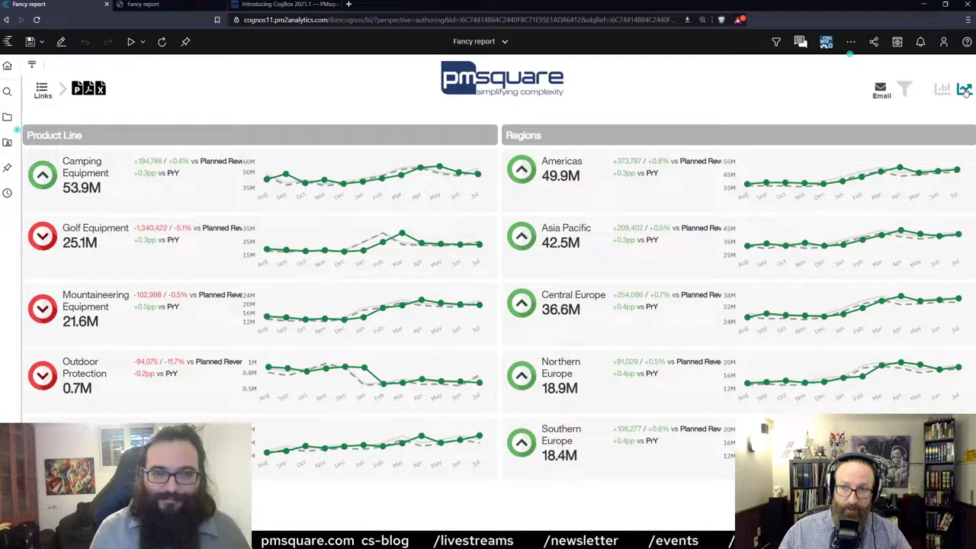
{"action": "left_click", "coordinate": [943, 89]}
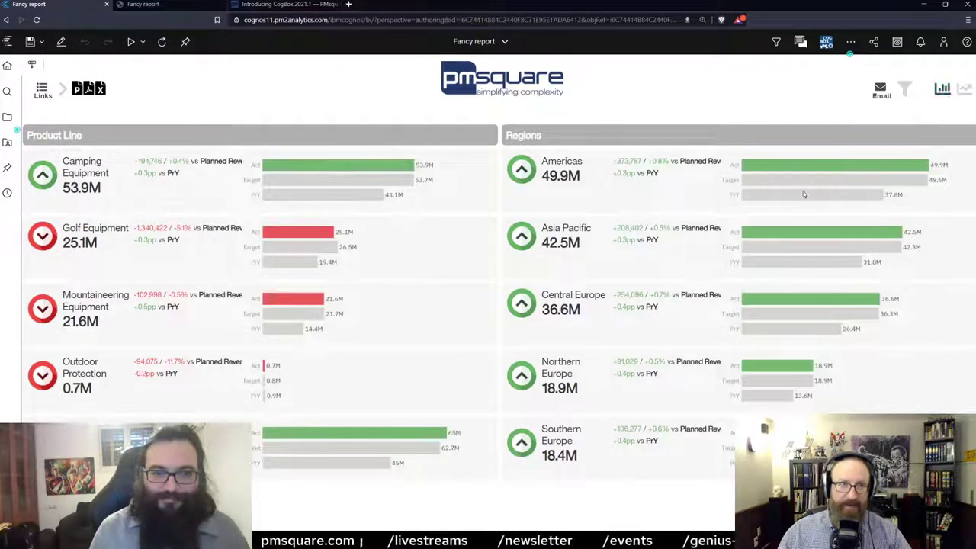